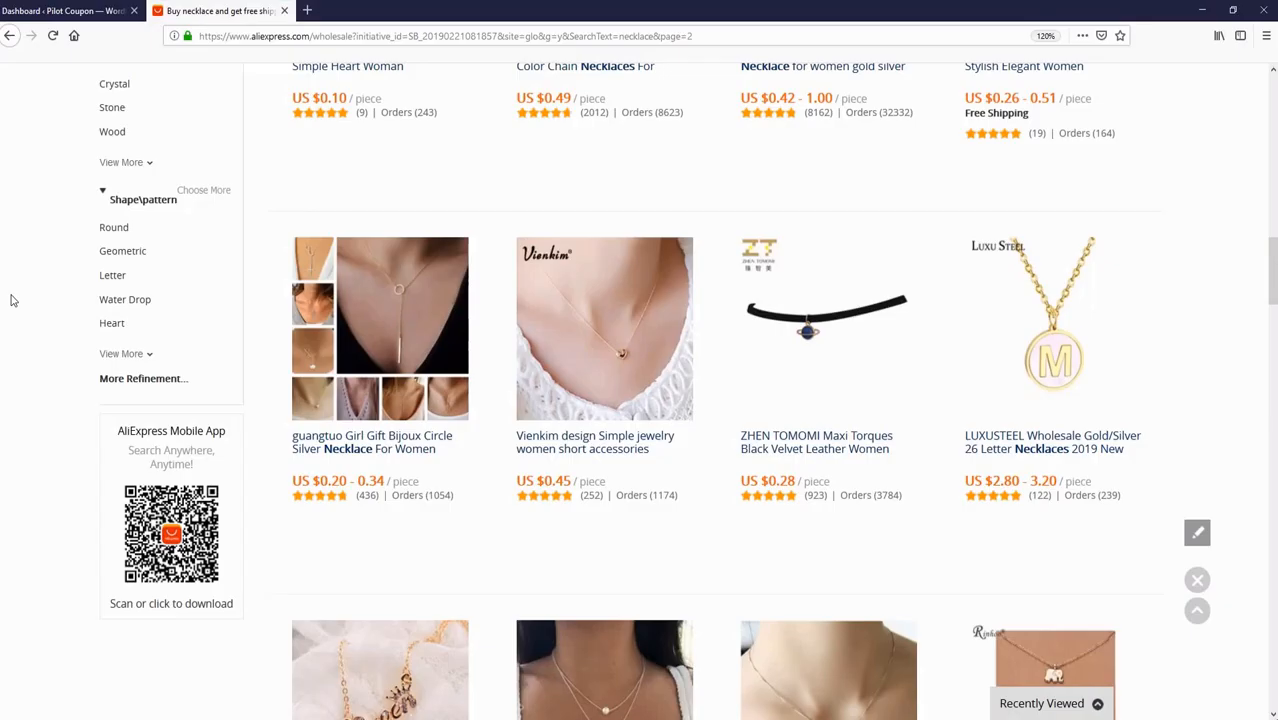
# Open the SHUANGR Luxury Gold-Color Queen Crown Chain necklace listing in a new tab and switch to it.
pyautogui.scroll(-5, 12, 300)
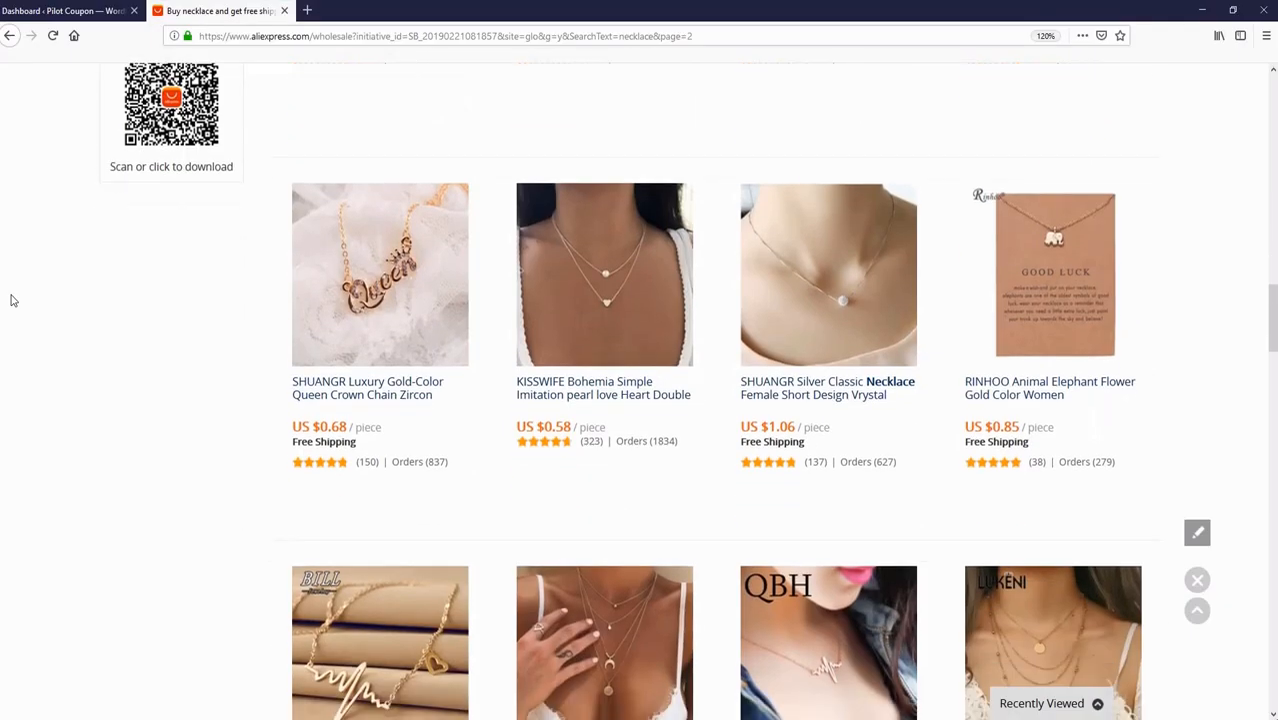
pyautogui.rightClick(330, 384)
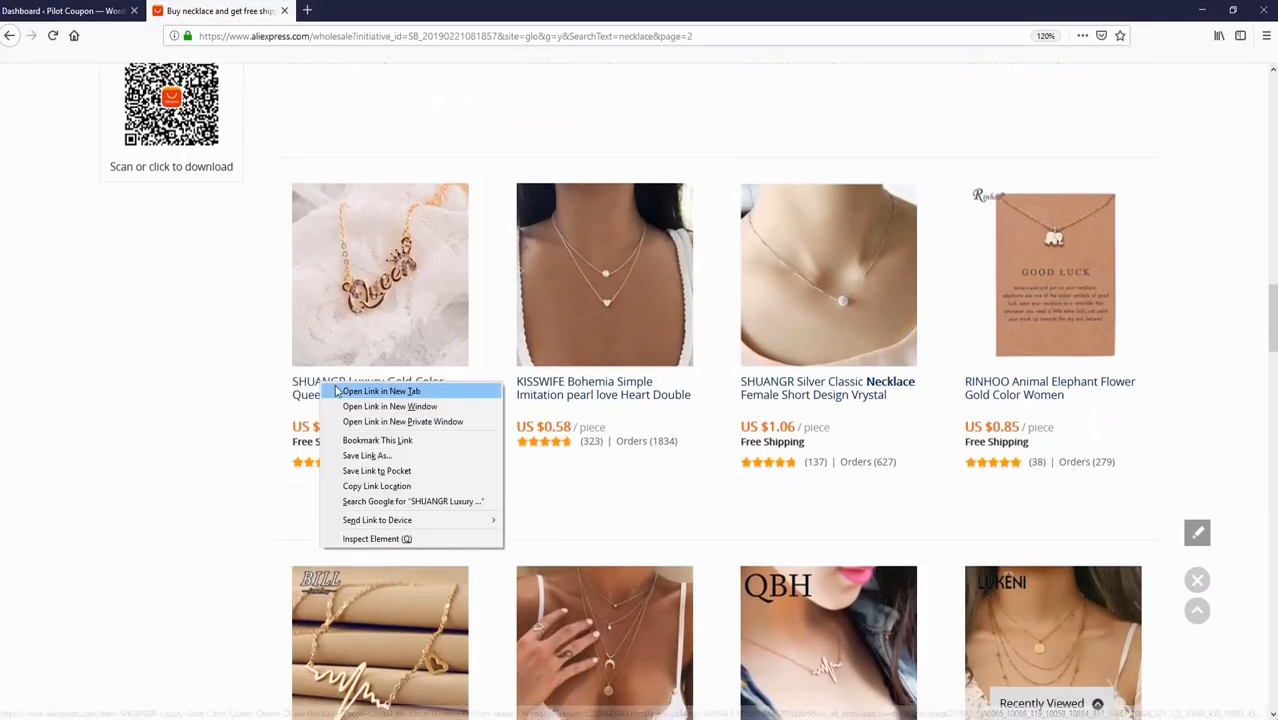
pyautogui.click(368, 392)
pyautogui.click(366, 10)
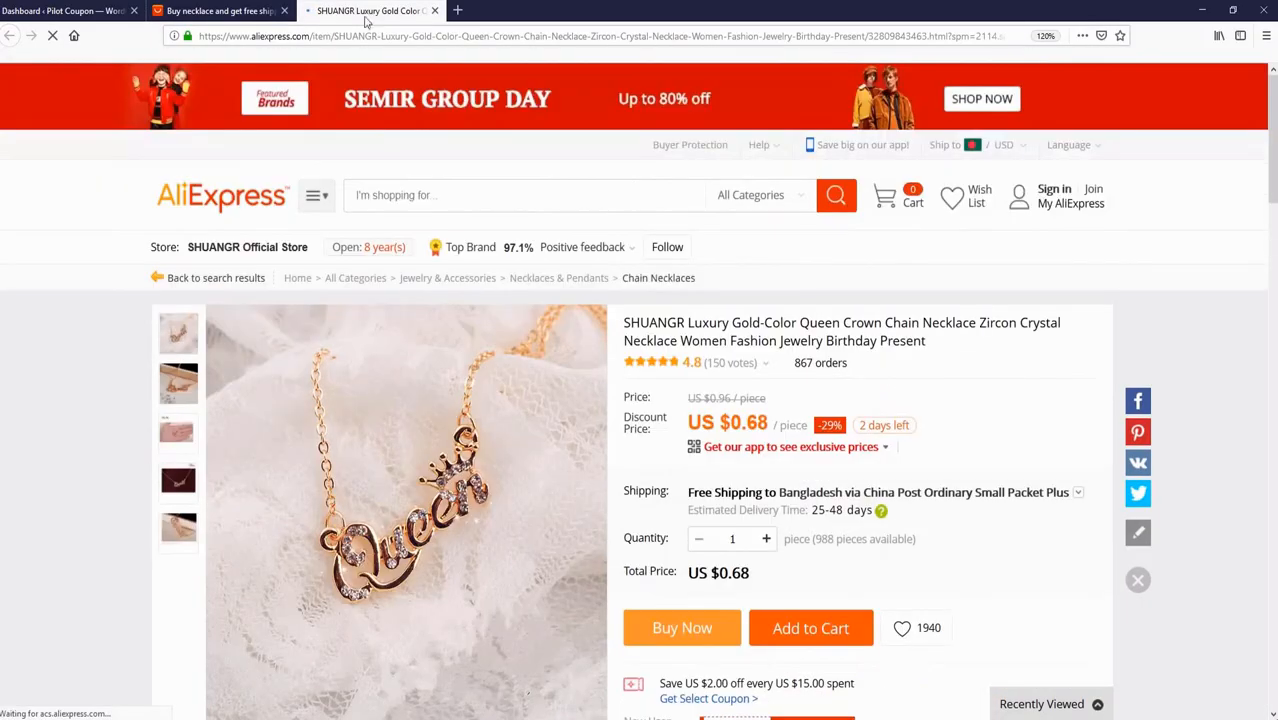
# Examine the Queen necklace listing's rating, price, gallery pictures and product detail photos.
pyautogui.scroll(-1, 245, 297)
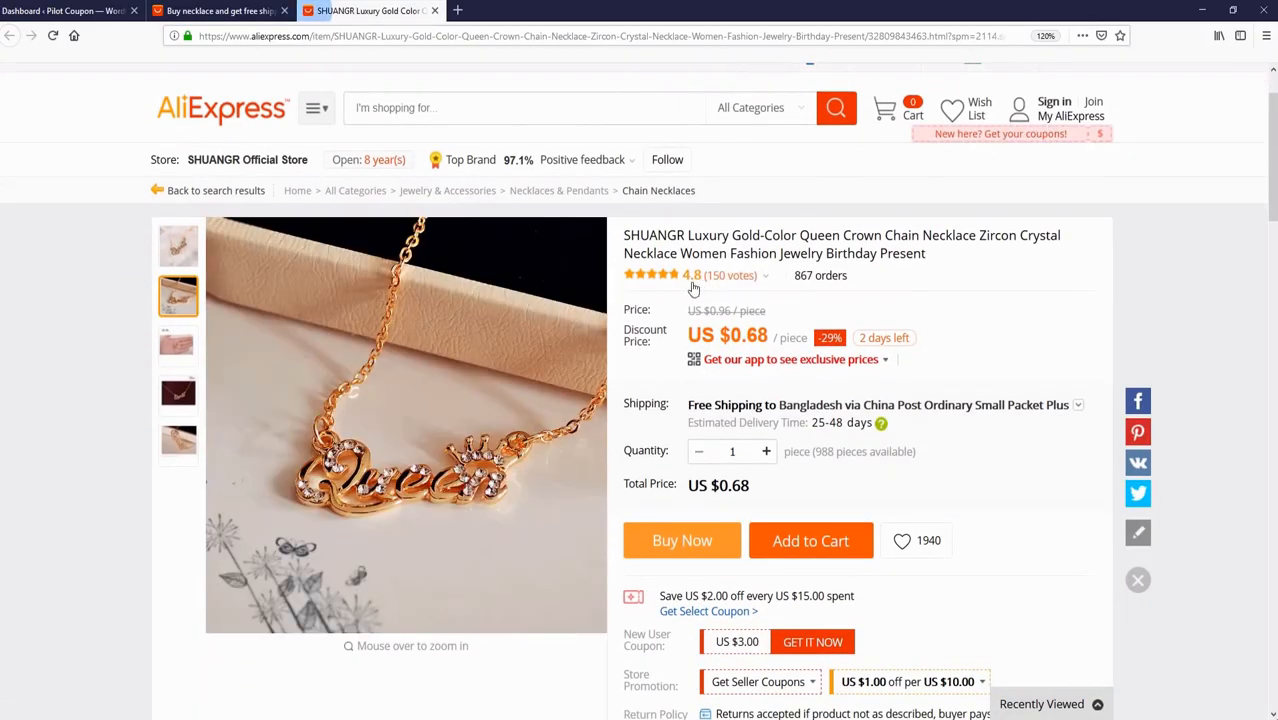
pyautogui.moveTo(710, 289)
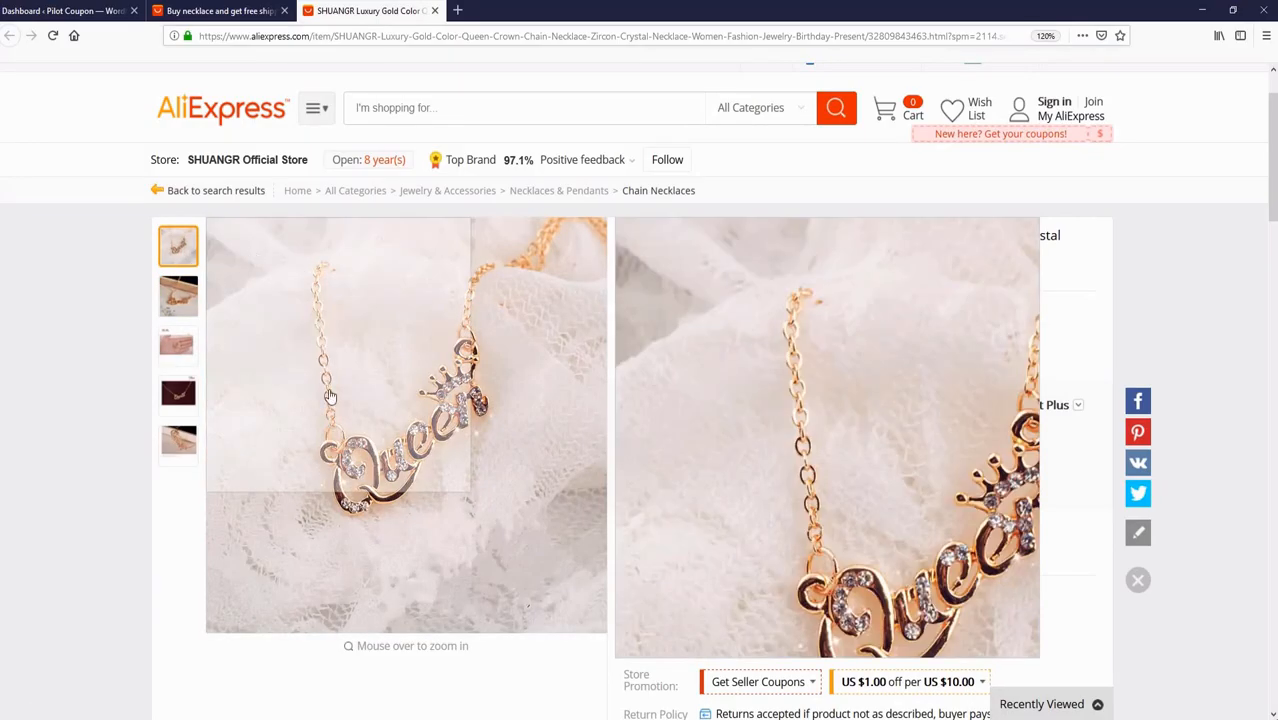
pyautogui.scroll(-20, 28, 356)
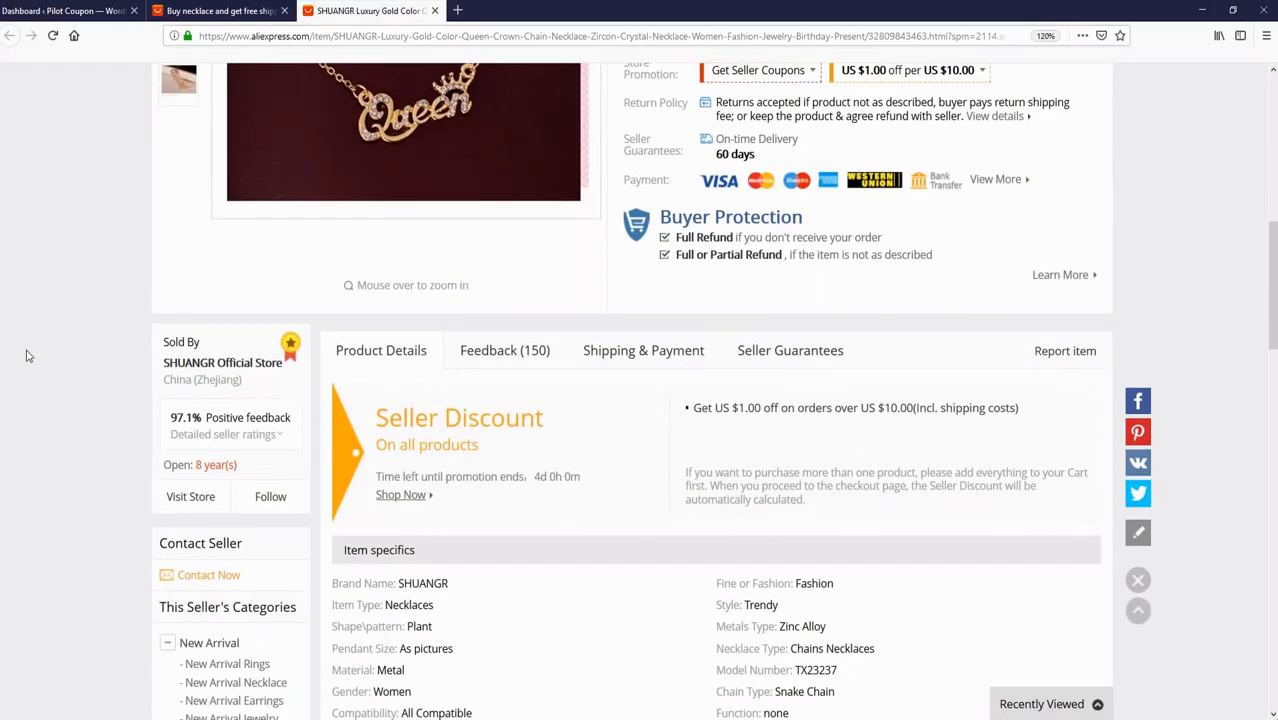
pyautogui.scroll(-15, 28, 356)
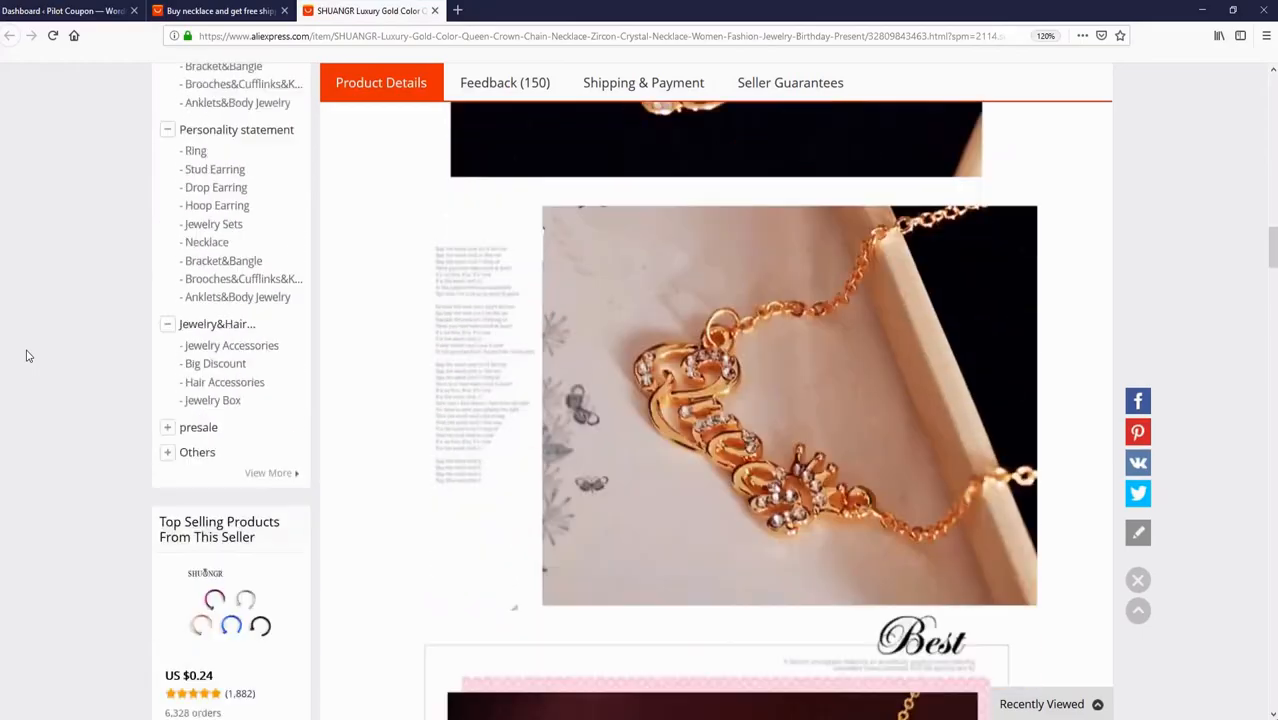
pyautogui.scroll(-8, 28, 356)
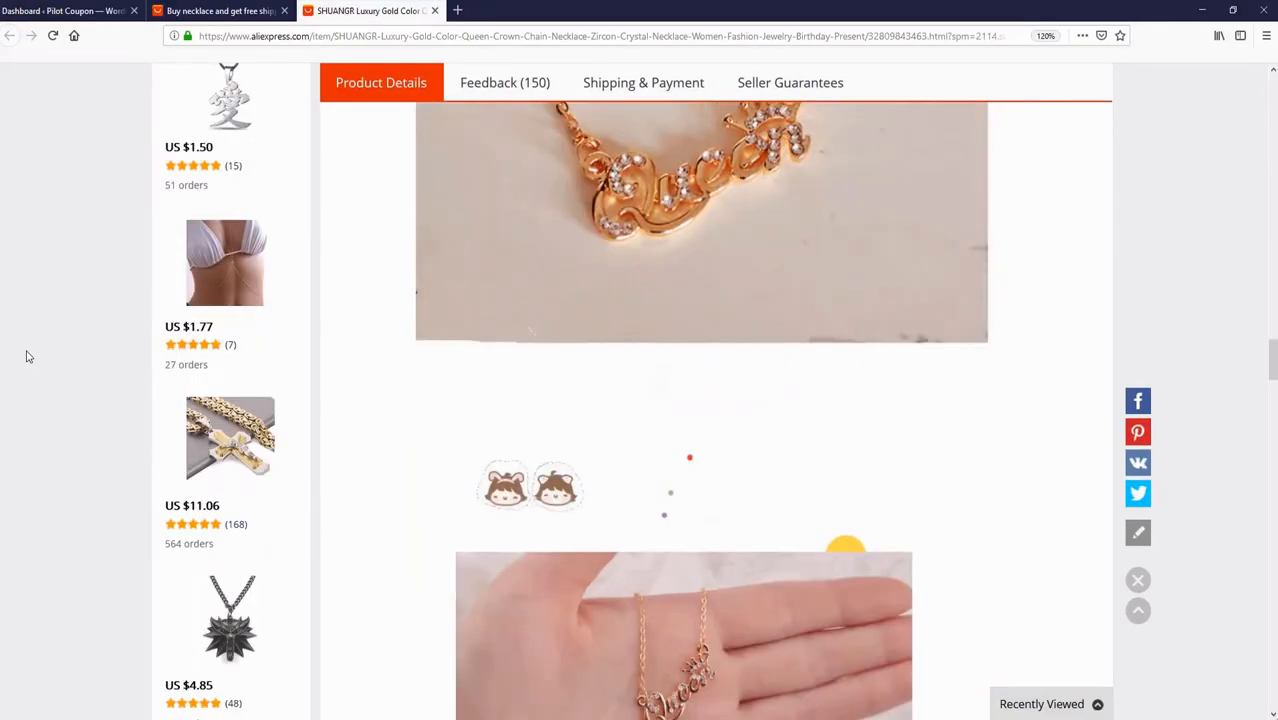
pyautogui.scroll(10, 28, 356)
pyautogui.scroll(8, 28, 356)
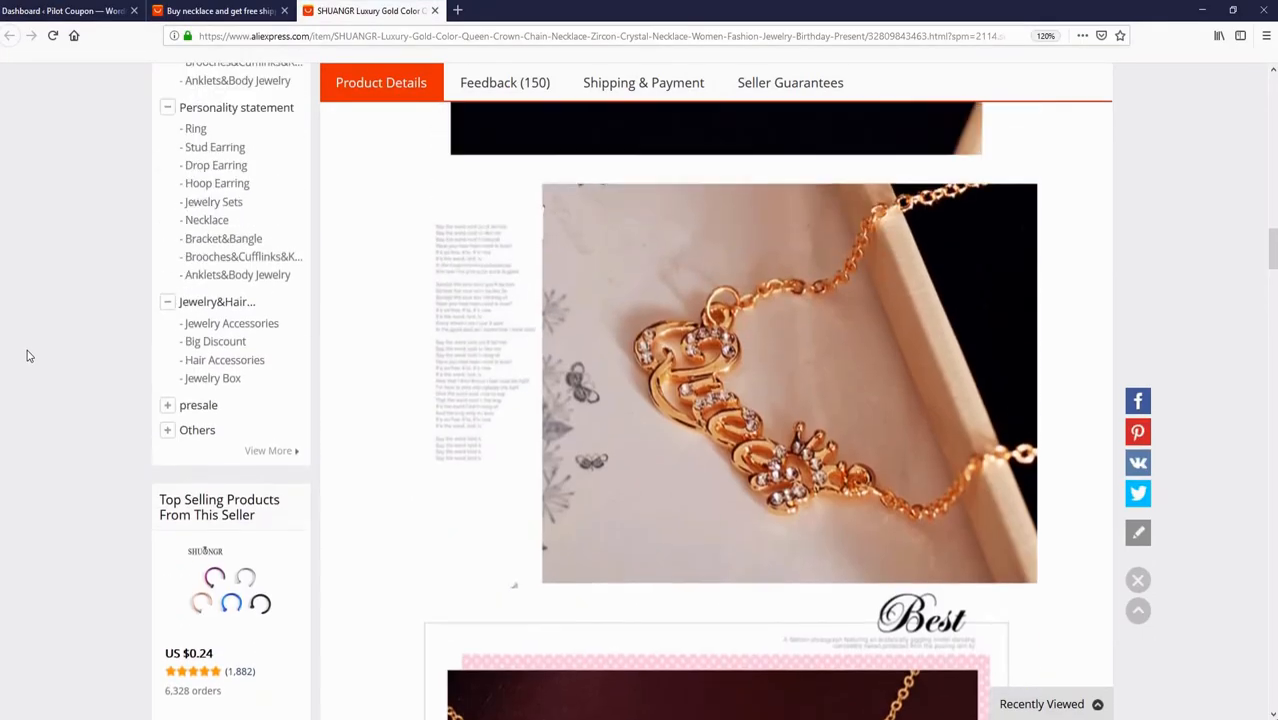
# Save the product detail photo of the necklace on a black background to the Desktop.
pyautogui.scroll(4, 28, 356)
pyautogui.scroll(-5, 28, 356)
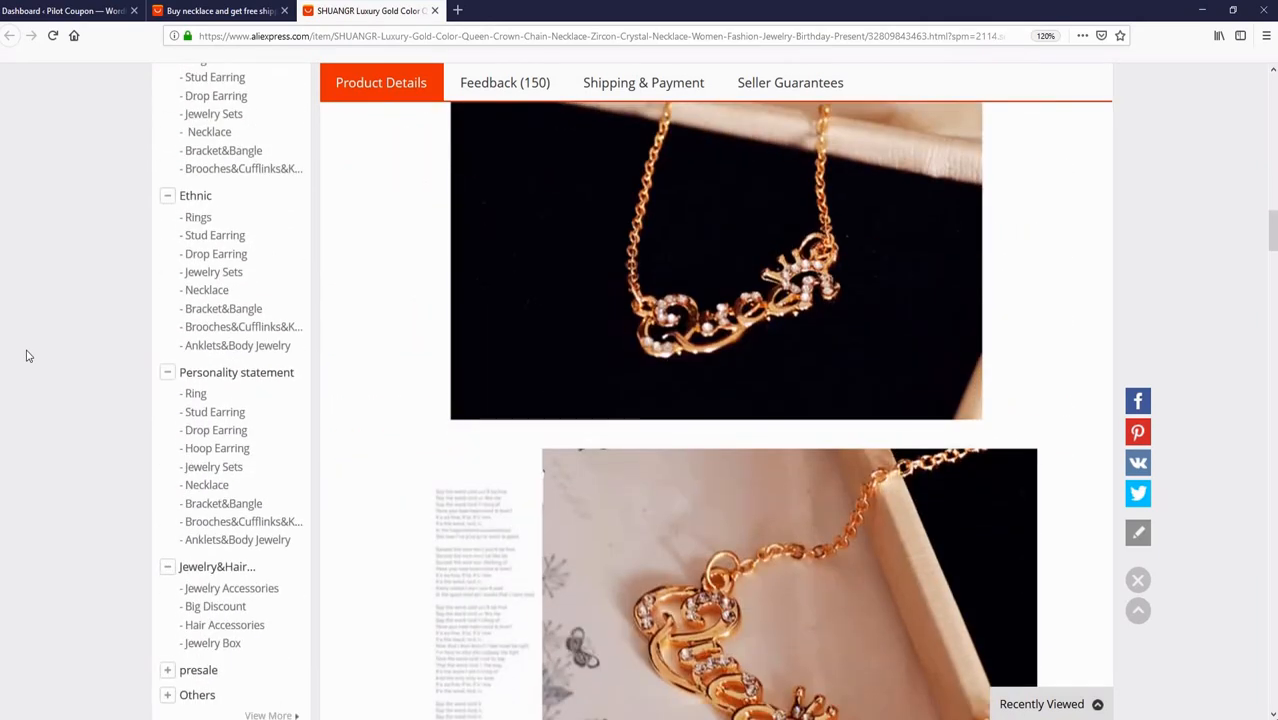
pyautogui.rightClick(572, 304)
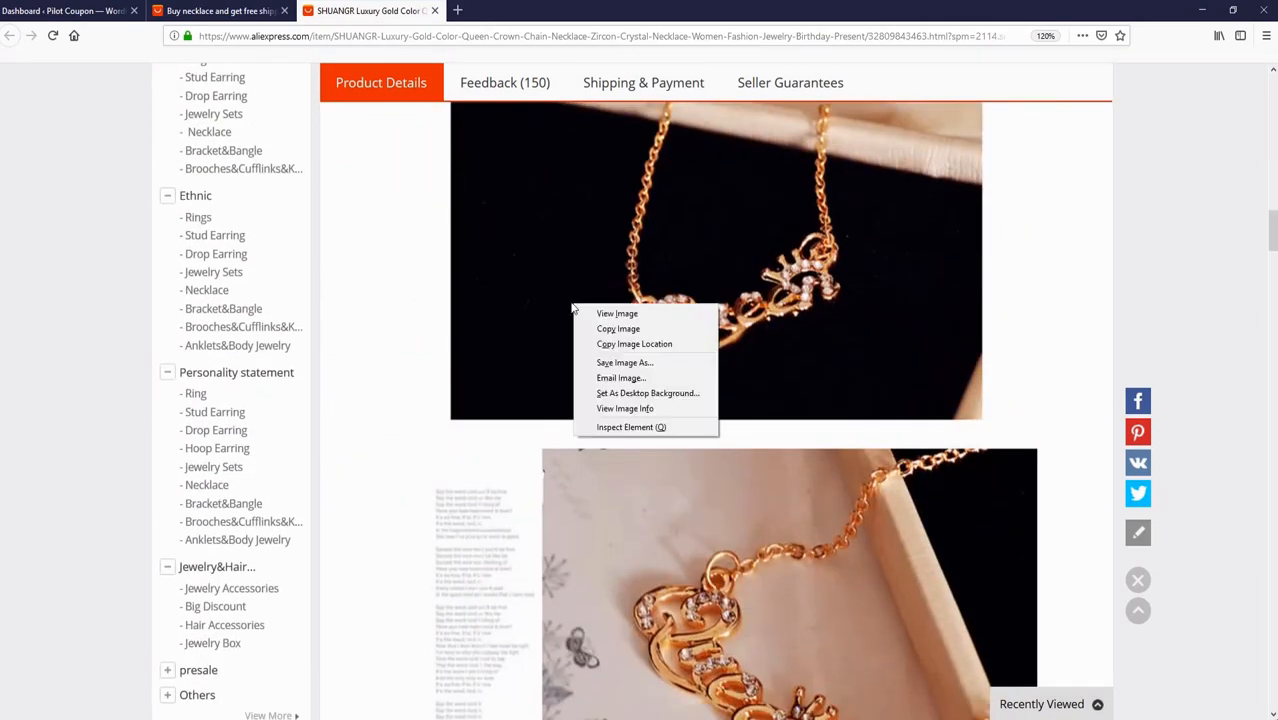
pyautogui.click(622, 363)
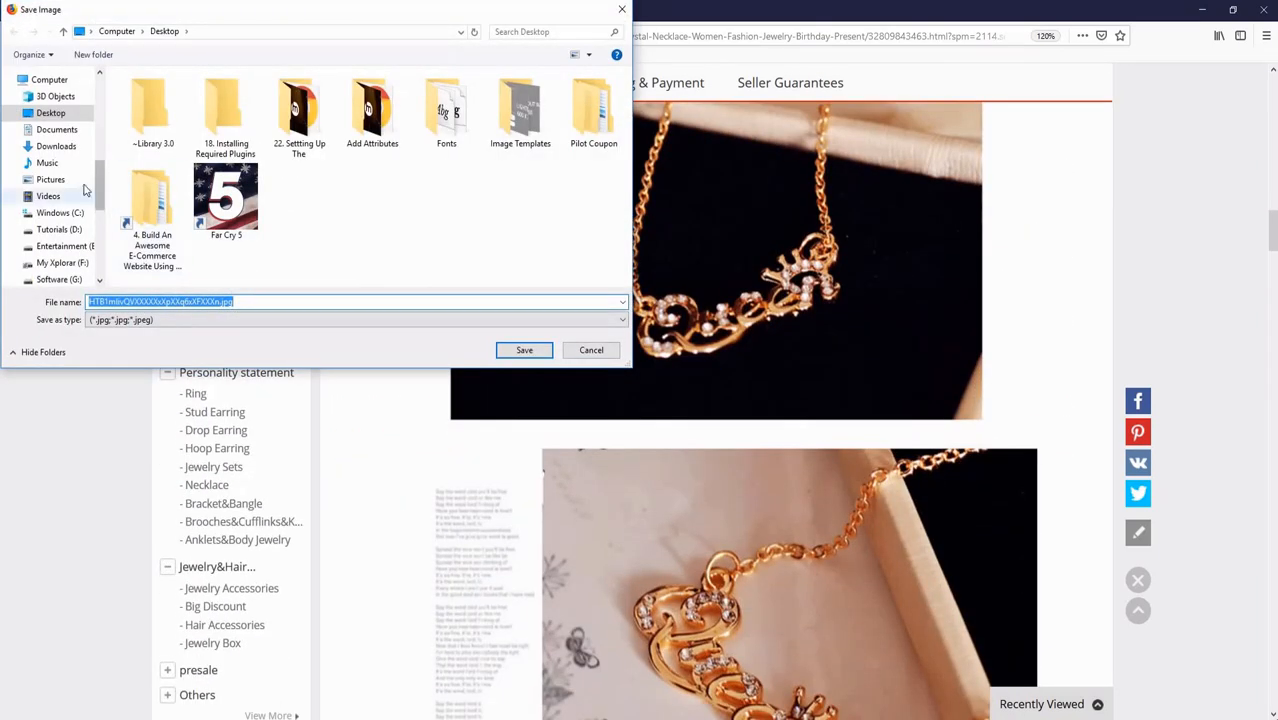
pyautogui.click(522, 351)
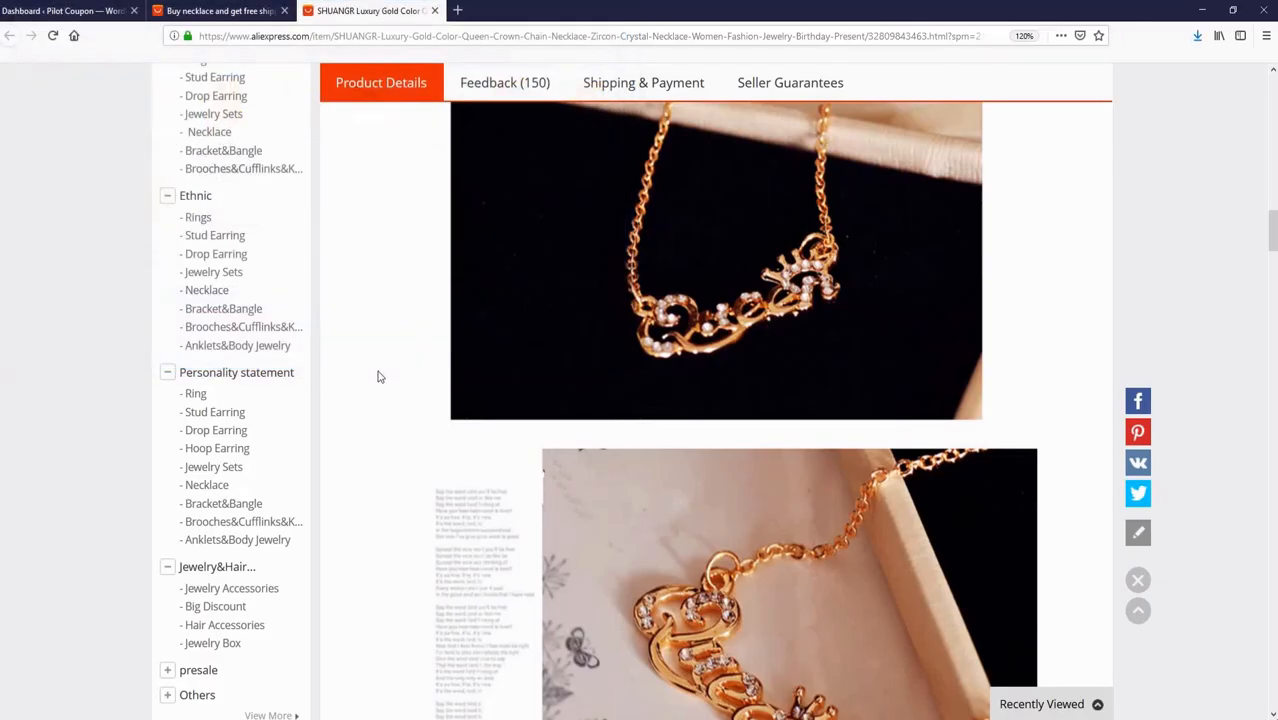
# Save the photo of the Queen necklace on a dark red background to the Desktop.
pyautogui.scroll(-3, 378, 376)
pyautogui.scroll(-5, 621, 347)
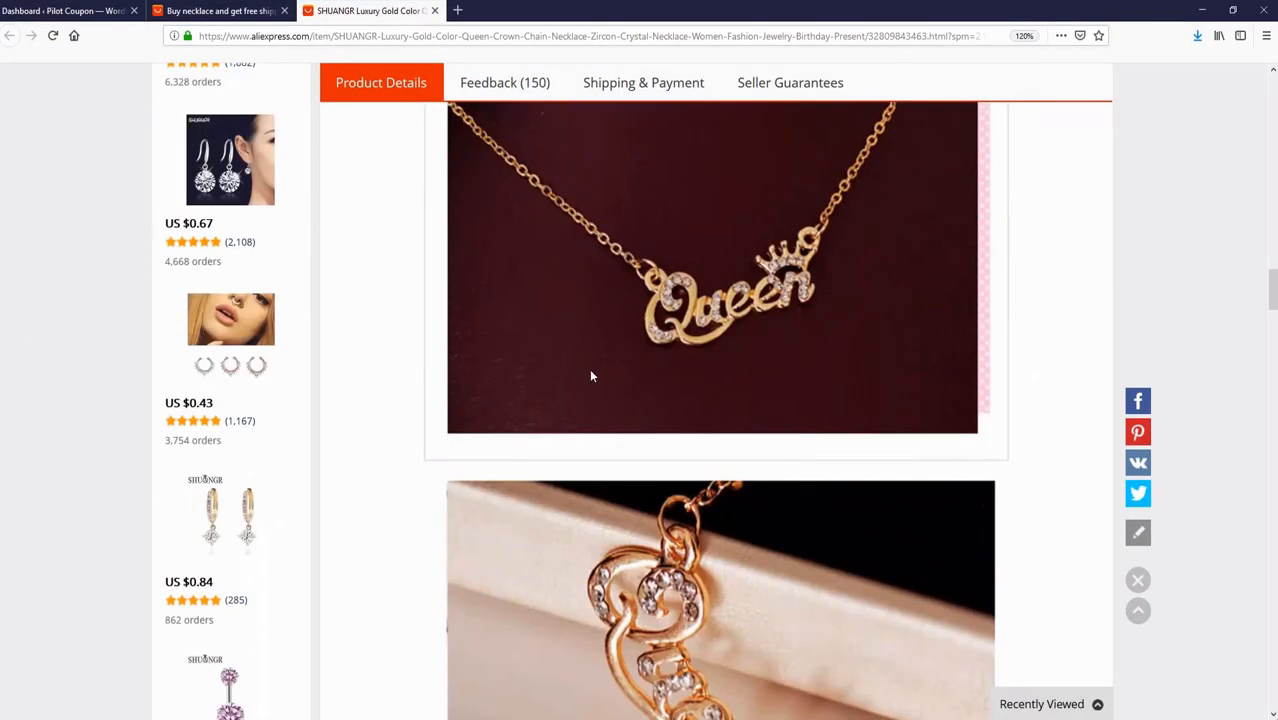
pyautogui.rightClick(631, 278)
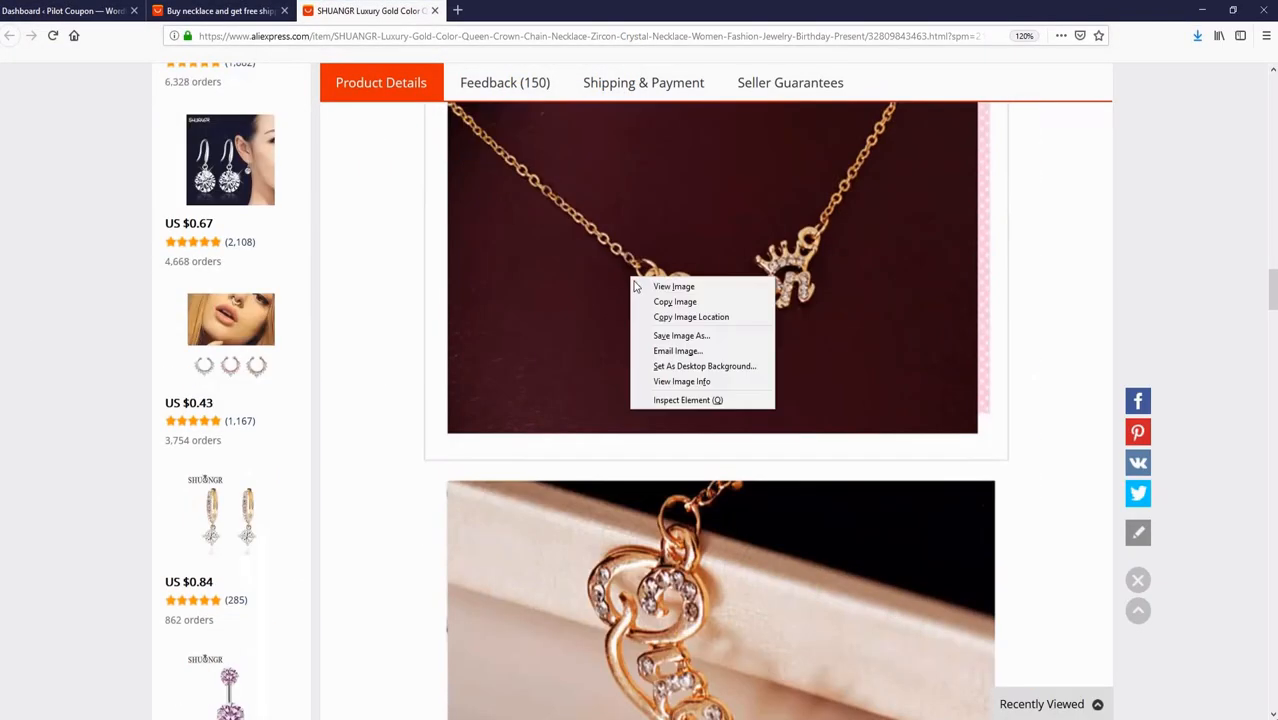
pyautogui.click(678, 335)
pyautogui.click(524, 350)
# Save the close-up photo of the necklace pendant below the dark red picture to the Desktop.
pyautogui.scroll(-4, 357, 333)
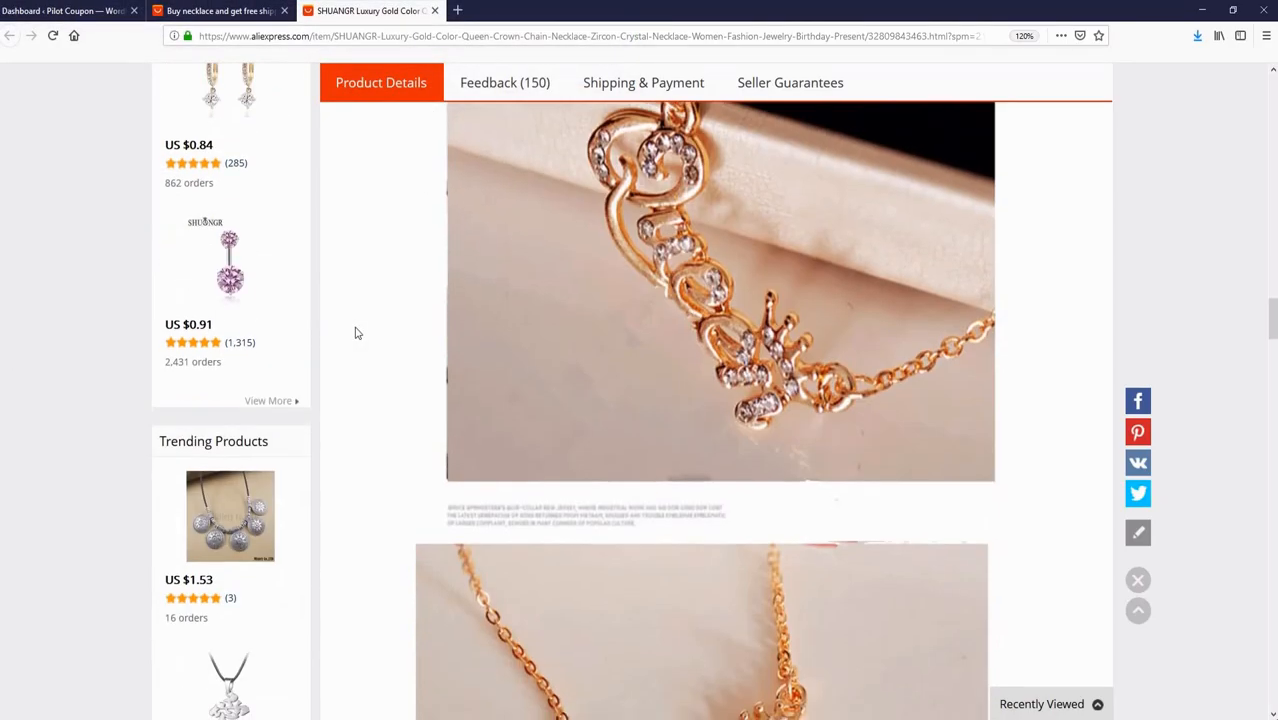
pyautogui.rightClick(581, 316)
pyautogui.click(613, 368)
pyautogui.click(524, 350)
# Save the photo of the necklace lying on an open hand to the Desktop.
pyautogui.scroll(-6, 381, 316)
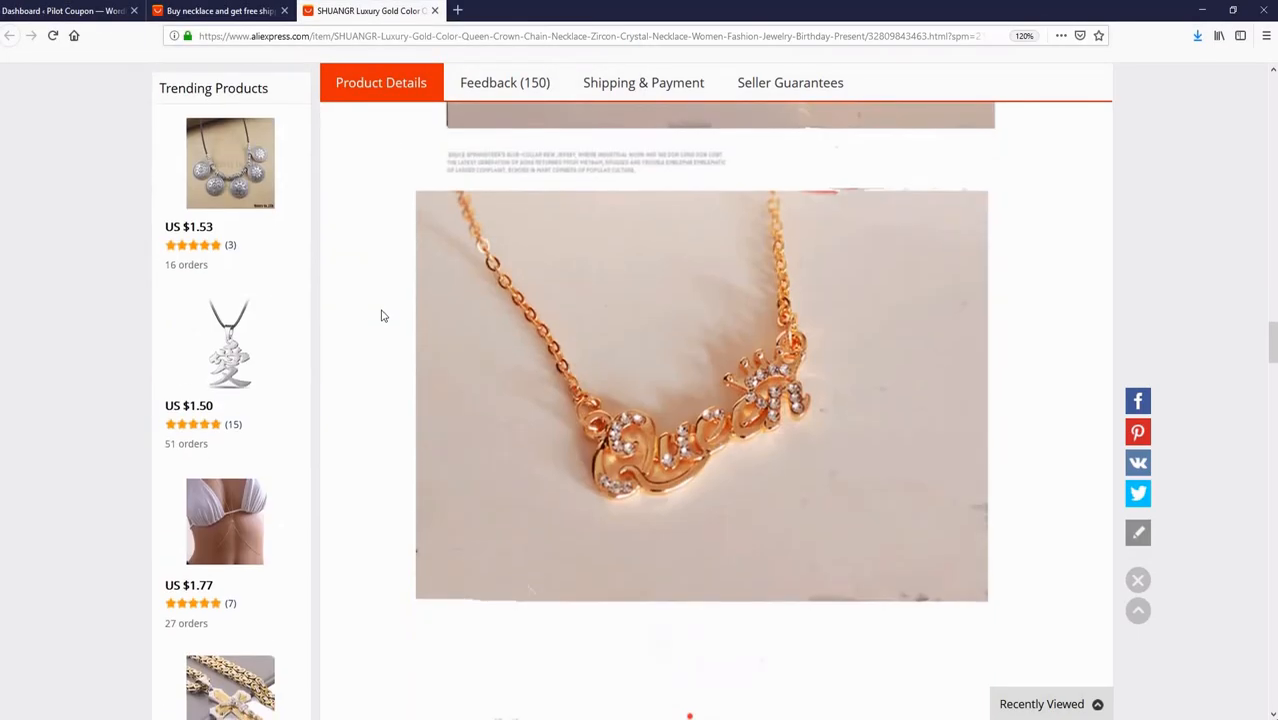
pyautogui.scroll(2, 420, 318)
pyautogui.scroll(-4, 458, 320)
pyautogui.rightClick(660, 411)
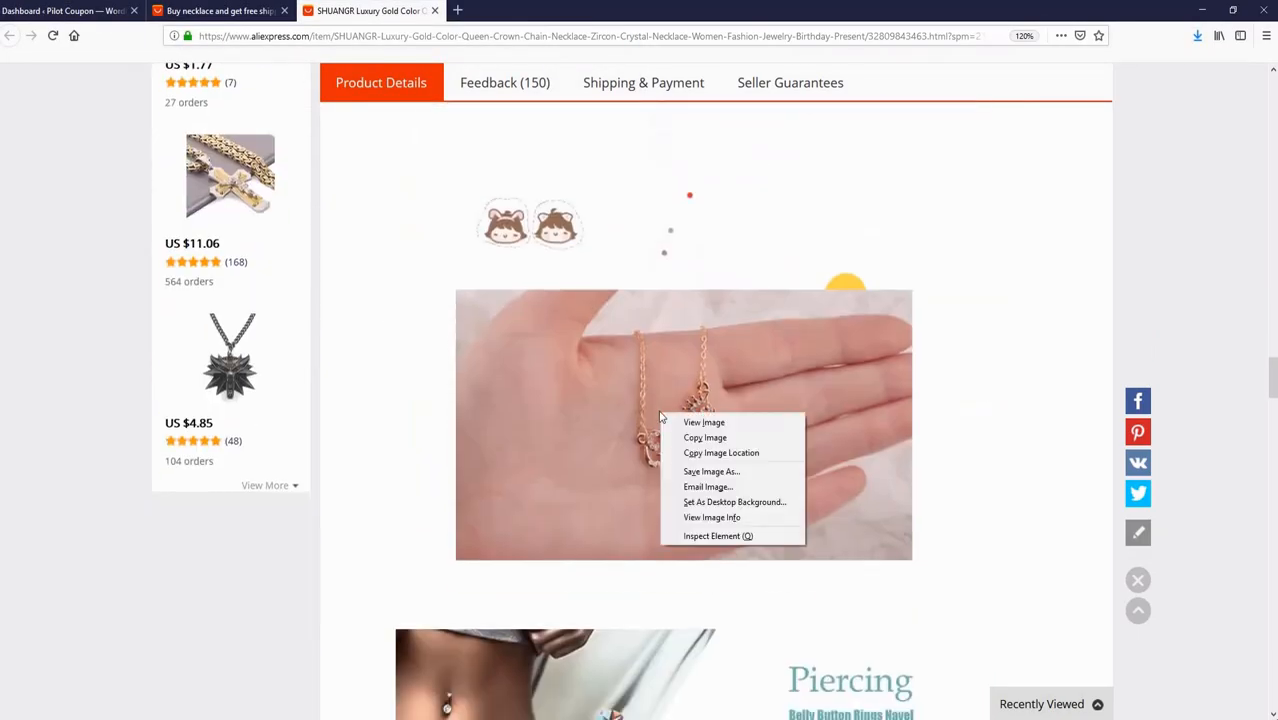
pyautogui.click(692, 472)
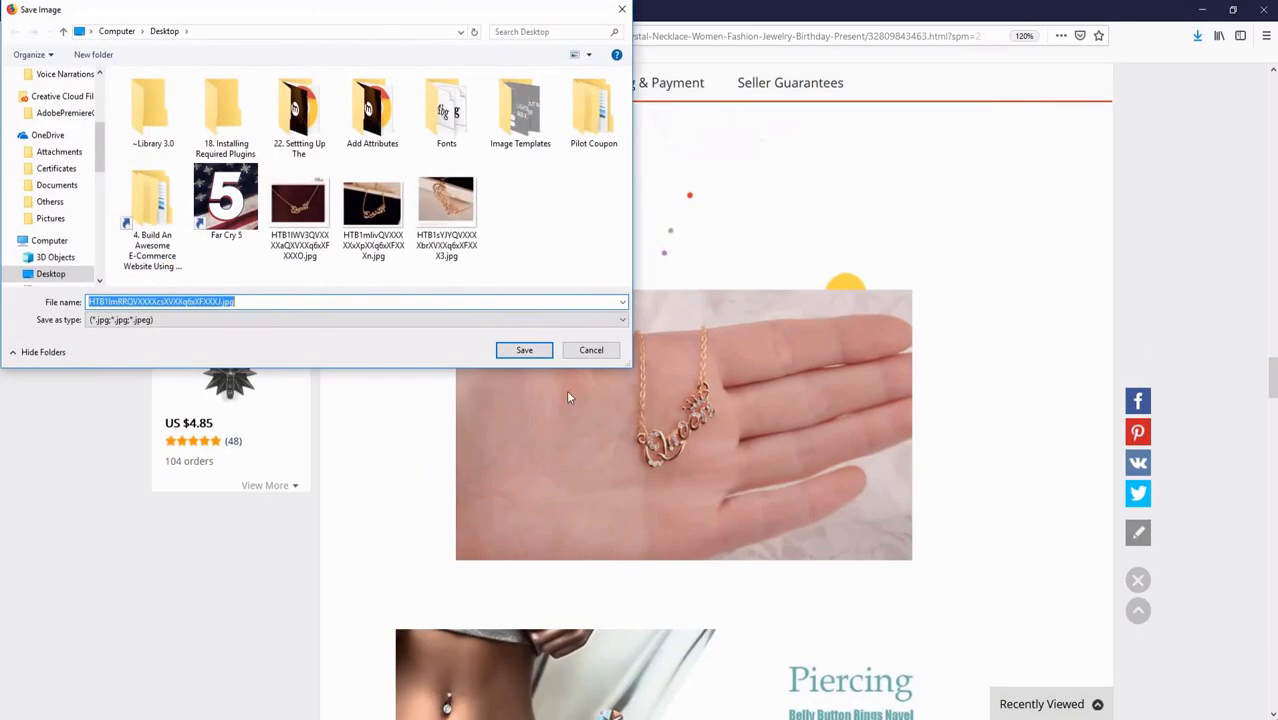
pyautogui.click(524, 350)
# Look over the remaining listing photos, switch to the Pilot Coupon WordPress dashboard and start a new product.
pyautogui.scroll(-7, 354, 340)
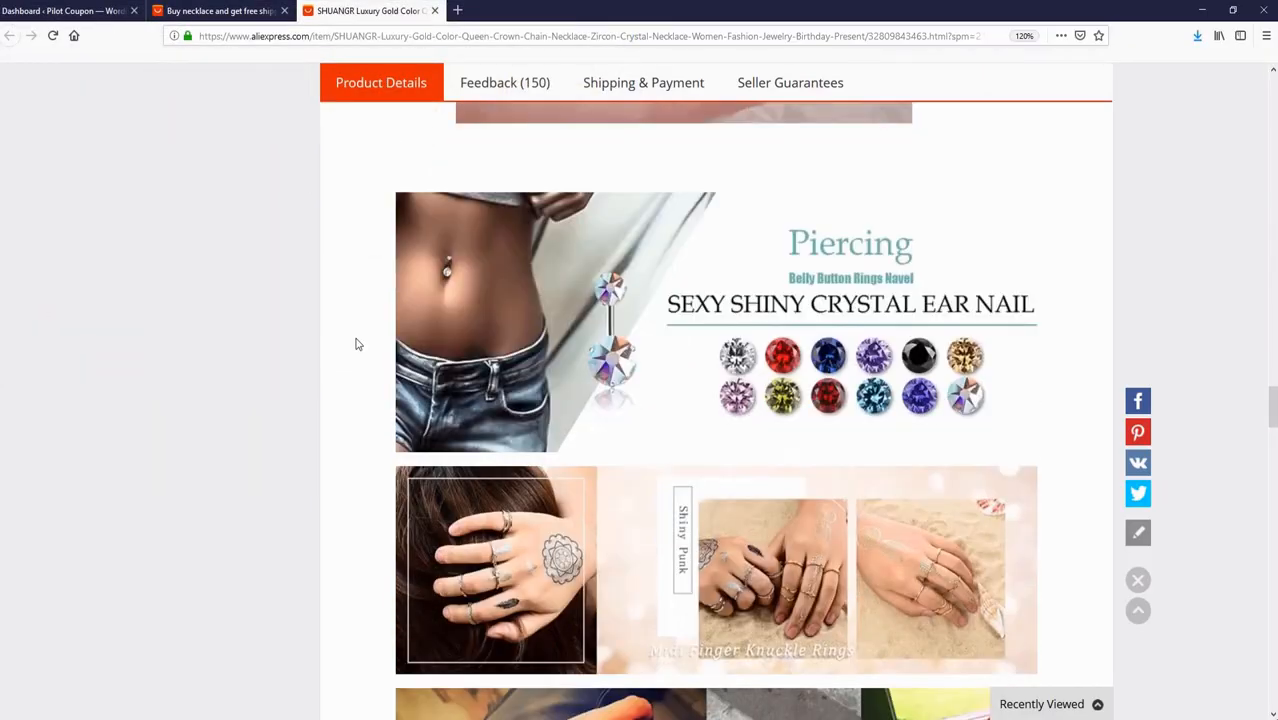
pyautogui.scroll(-15, 356, 344)
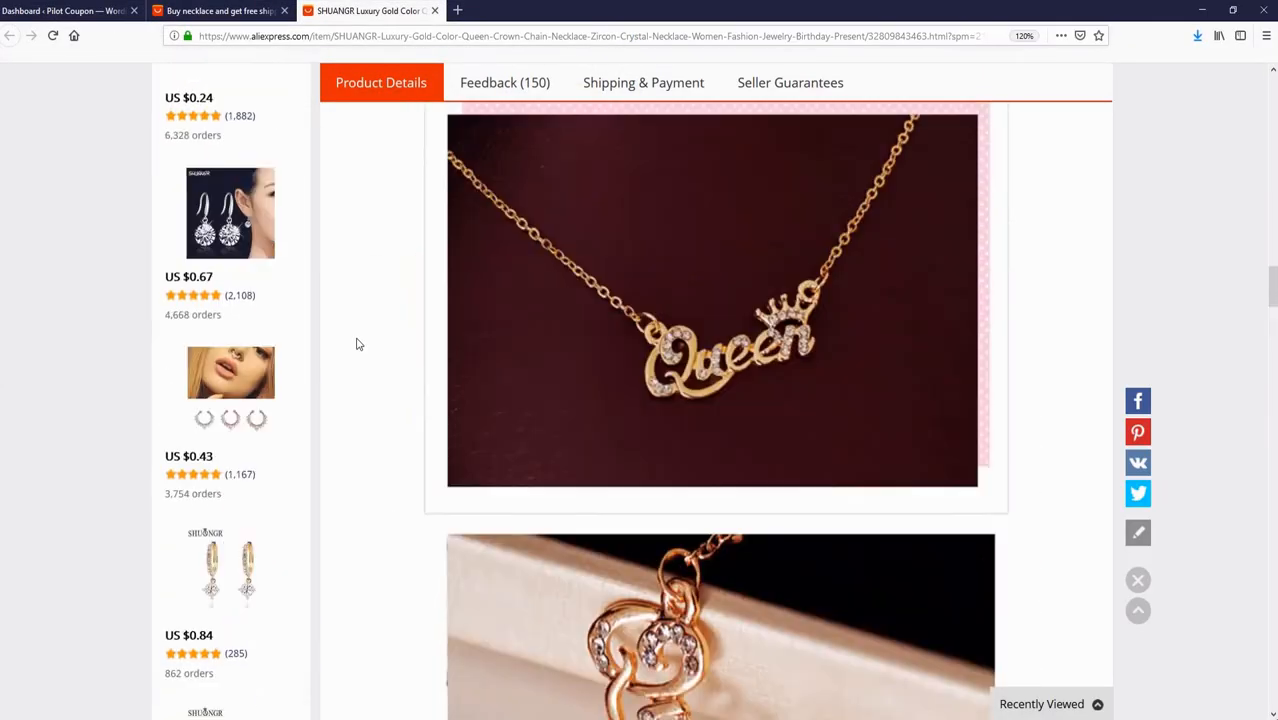
pyautogui.scroll(20, 356, 344)
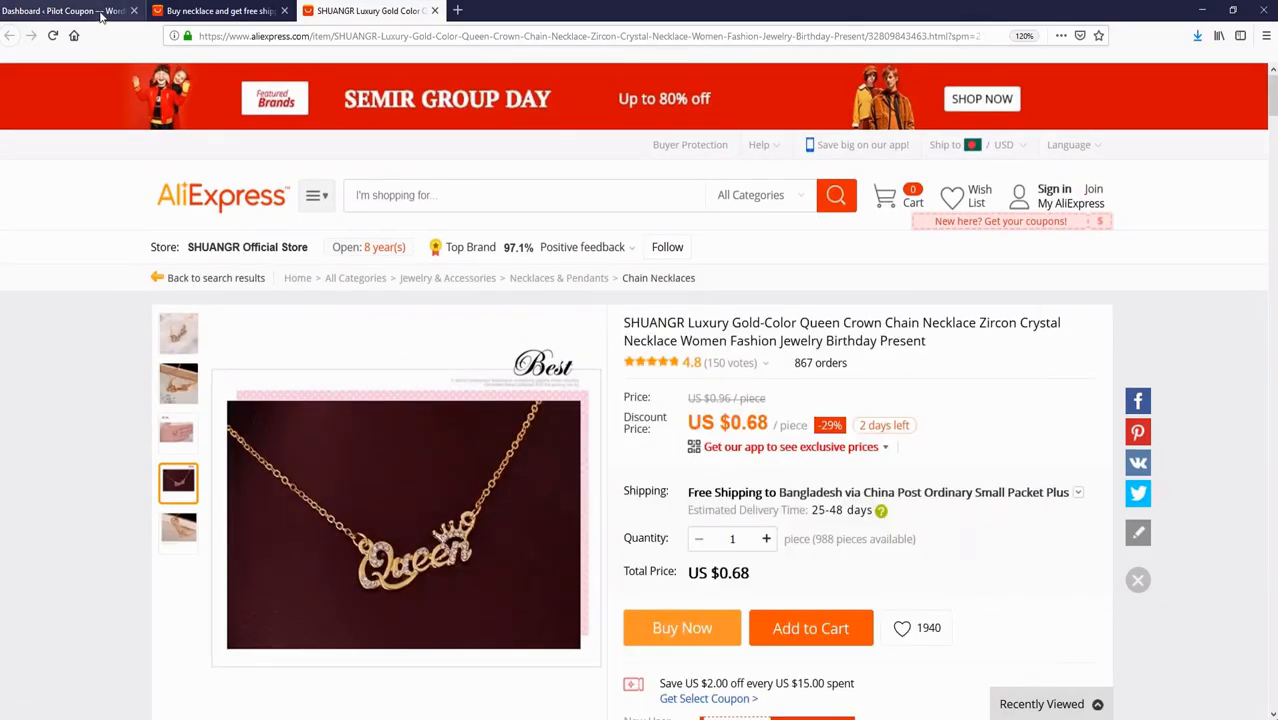
pyautogui.click(100, 12)
pyautogui.scroll(-2, 57, 487)
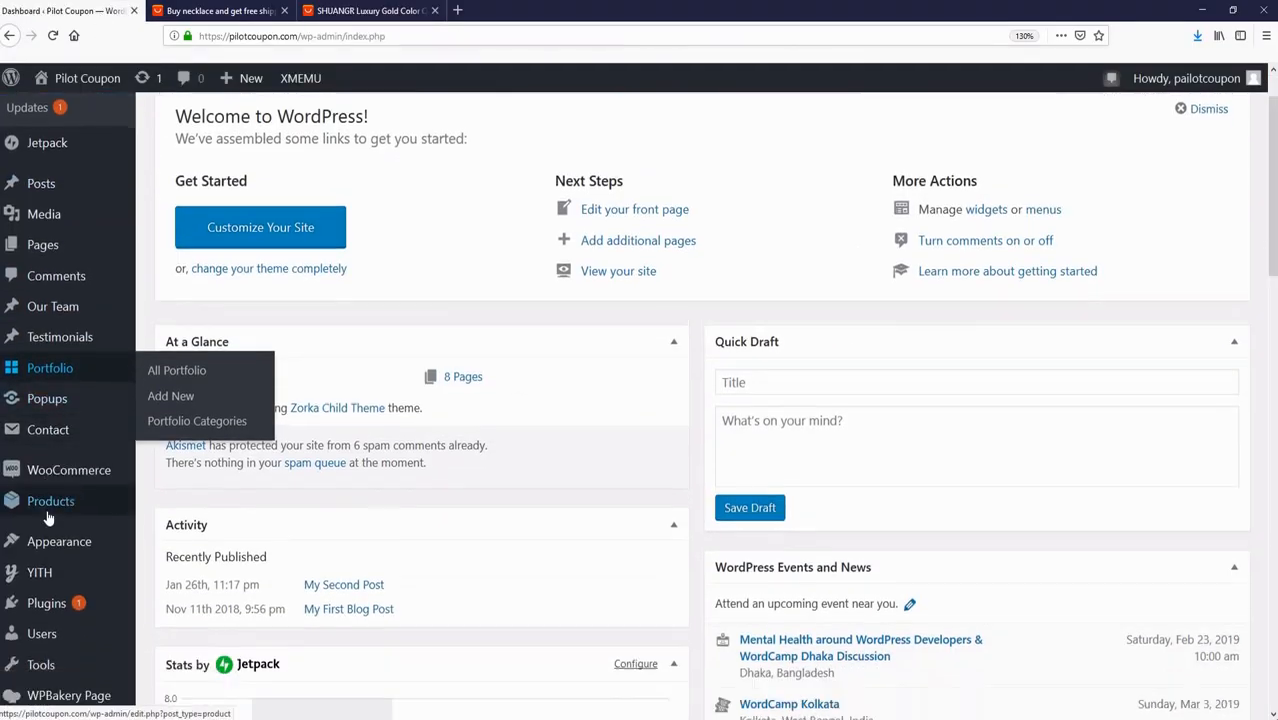
pyautogui.moveTo(51, 484)
pyautogui.click(181, 508)
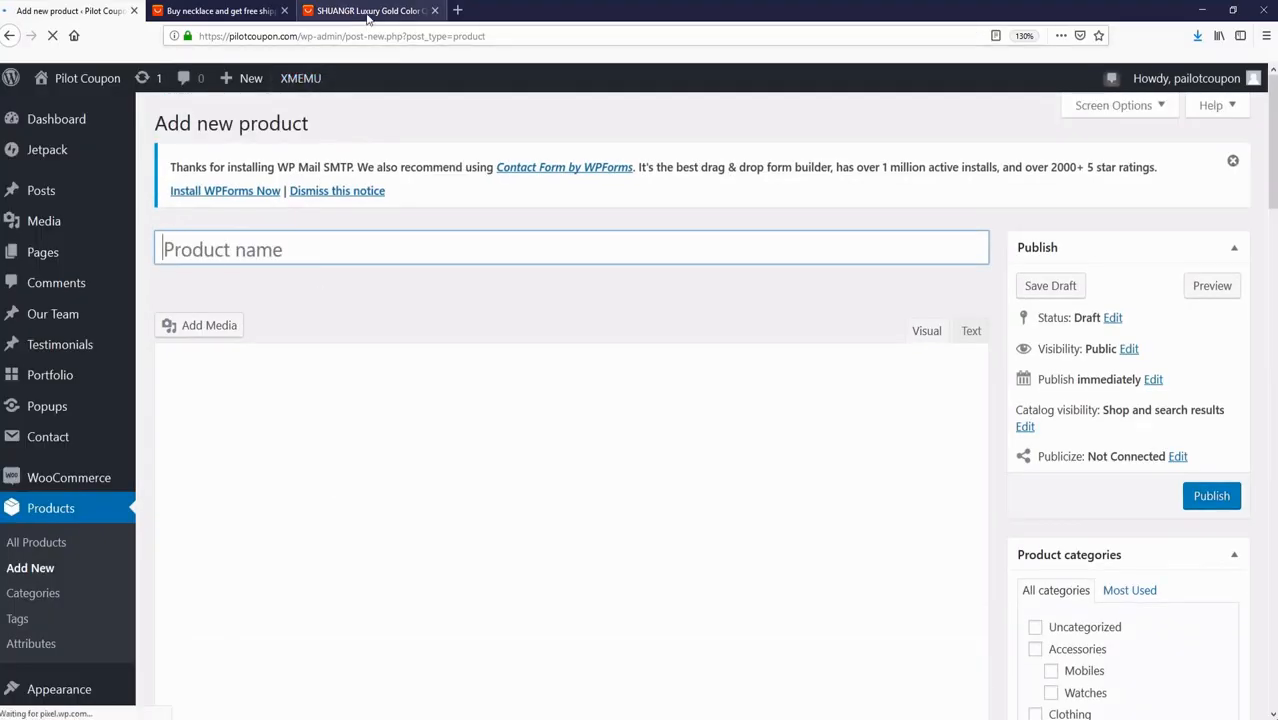
# Copy "Luxury Gold-Color Queen Crown Chain Necklace" from the title of the AliExpress listing.
pyautogui.click(368, 13)
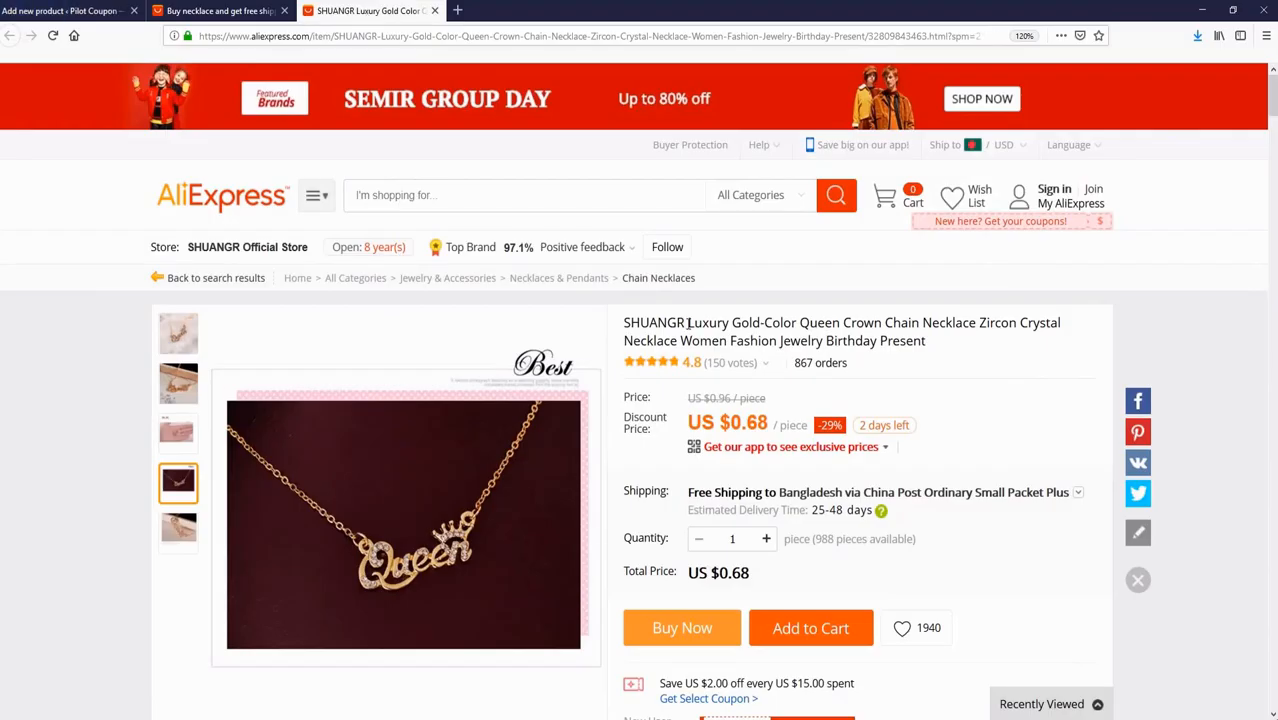
pyautogui.moveTo(688, 323); pyautogui.dragTo(982, 323)
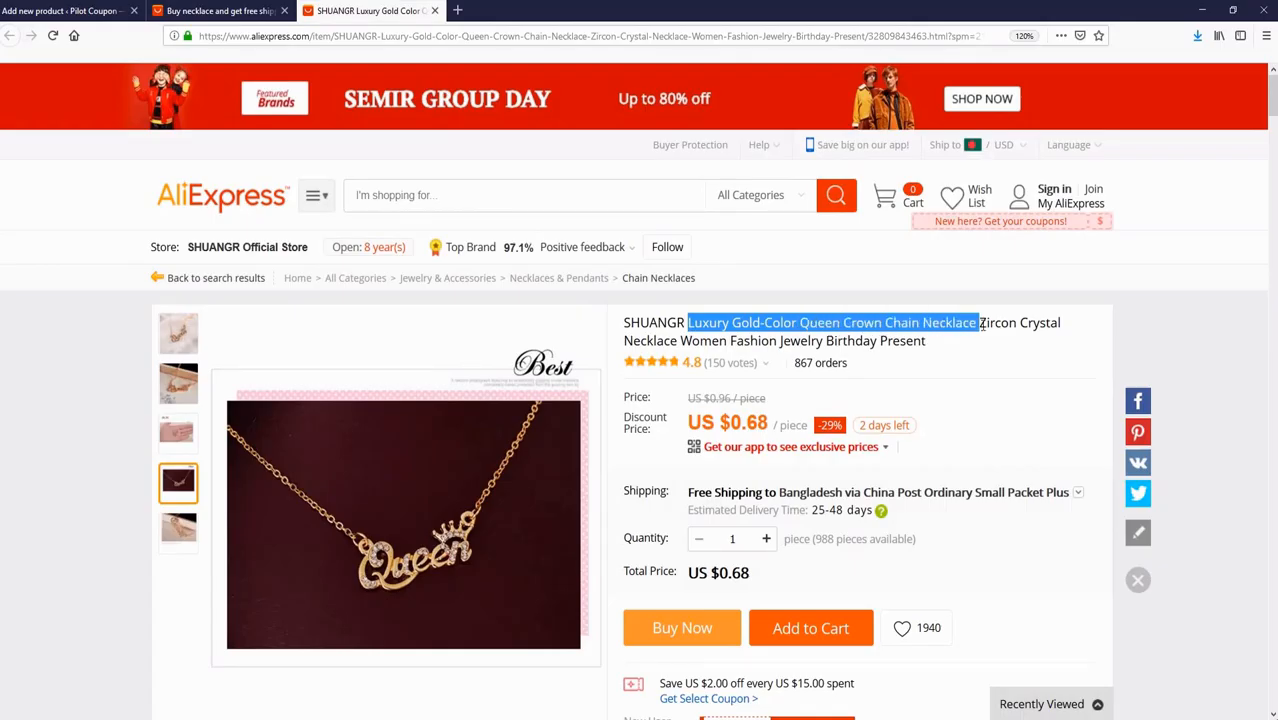
pyautogui.rightClick(958, 323)
pyautogui.click(985, 334)
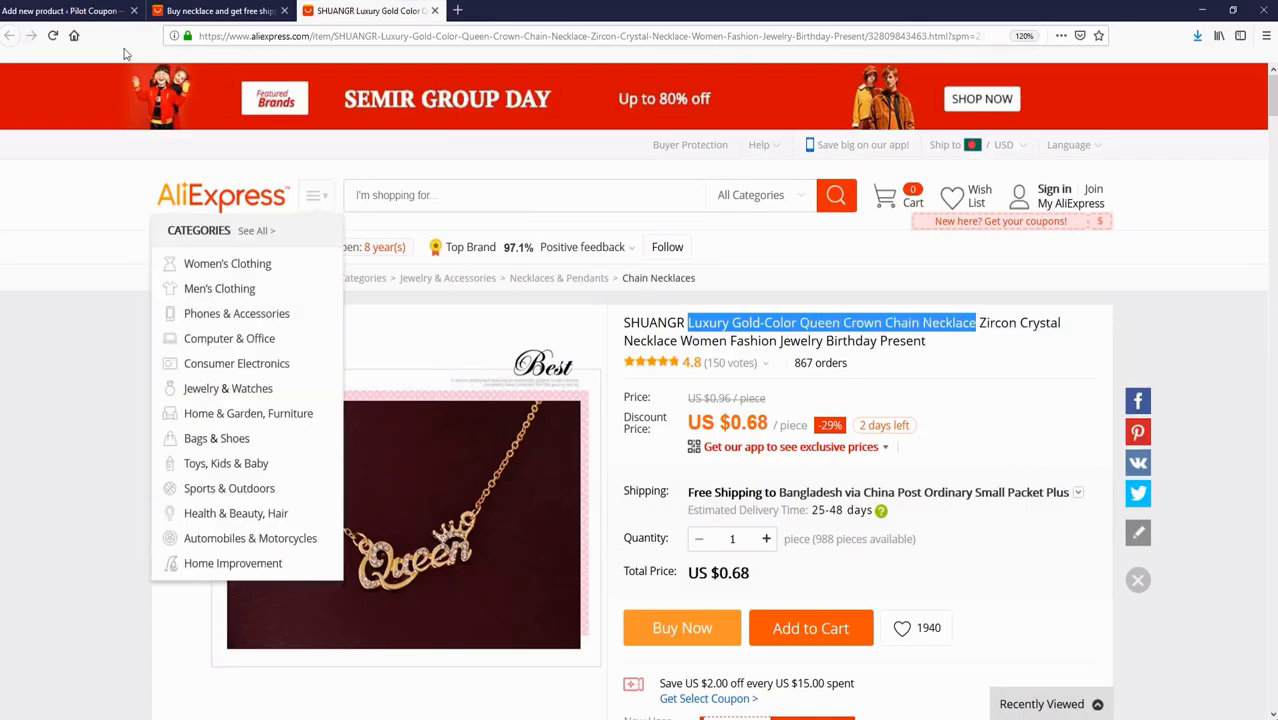
pyautogui.click(646, 323)
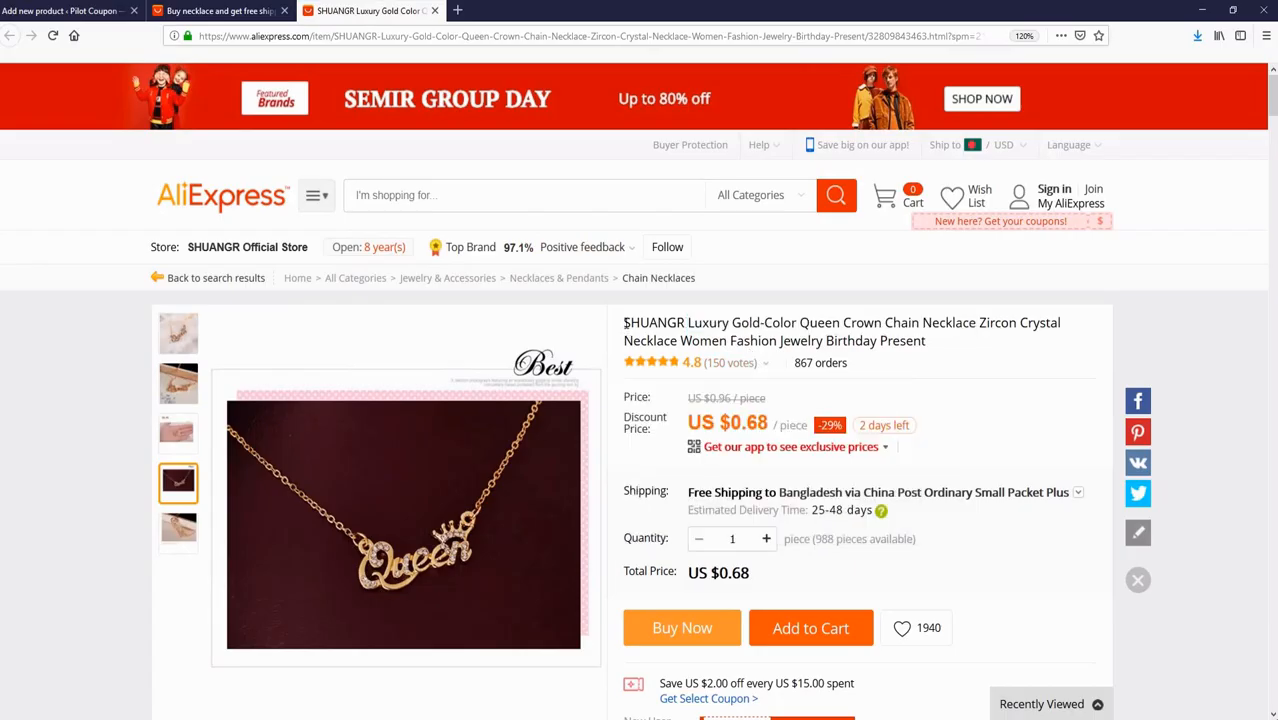
pyautogui.moveTo(624, 323); pyautogui.dragTo(950, 342)
pyautogui.click(690, 322)
pyautogui.moveTo(689, 322); pyautogui.dragTo(977, 323)
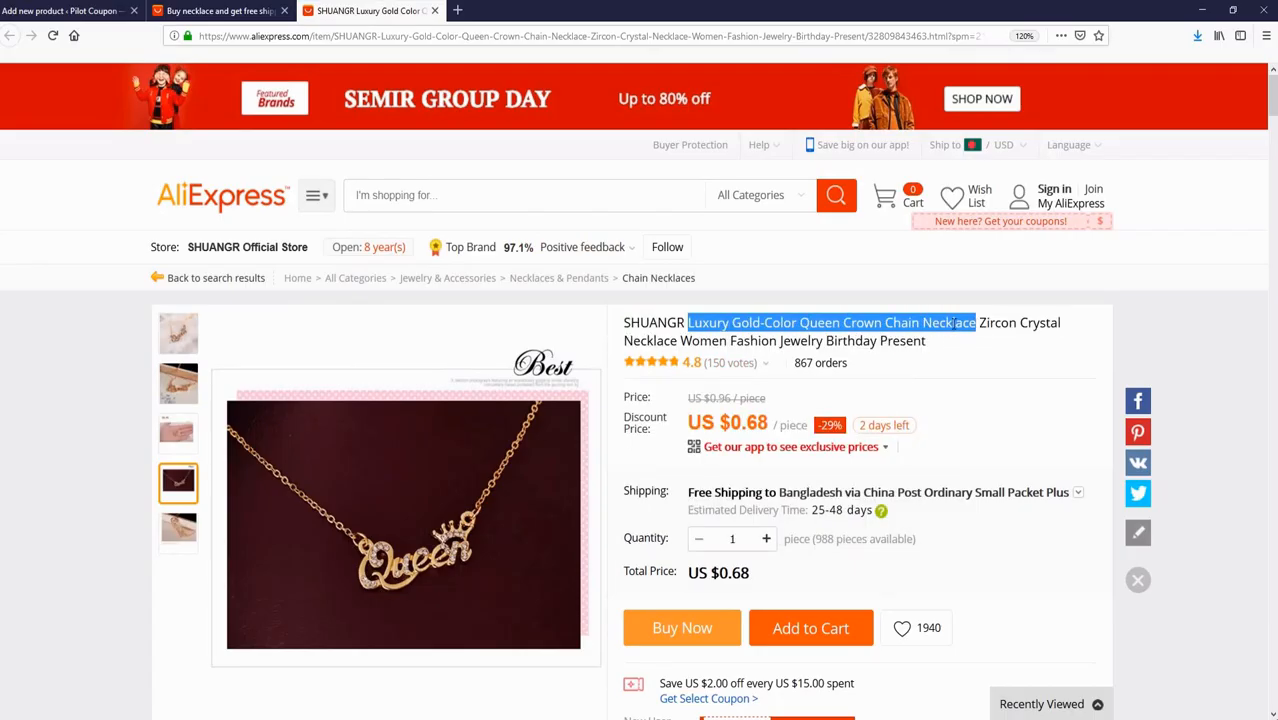
# Paste "Luxury Gold-Color Queen Crown Chain Necklace" as the product name of the new WordPress product.
pyautogui.click(88, 12)
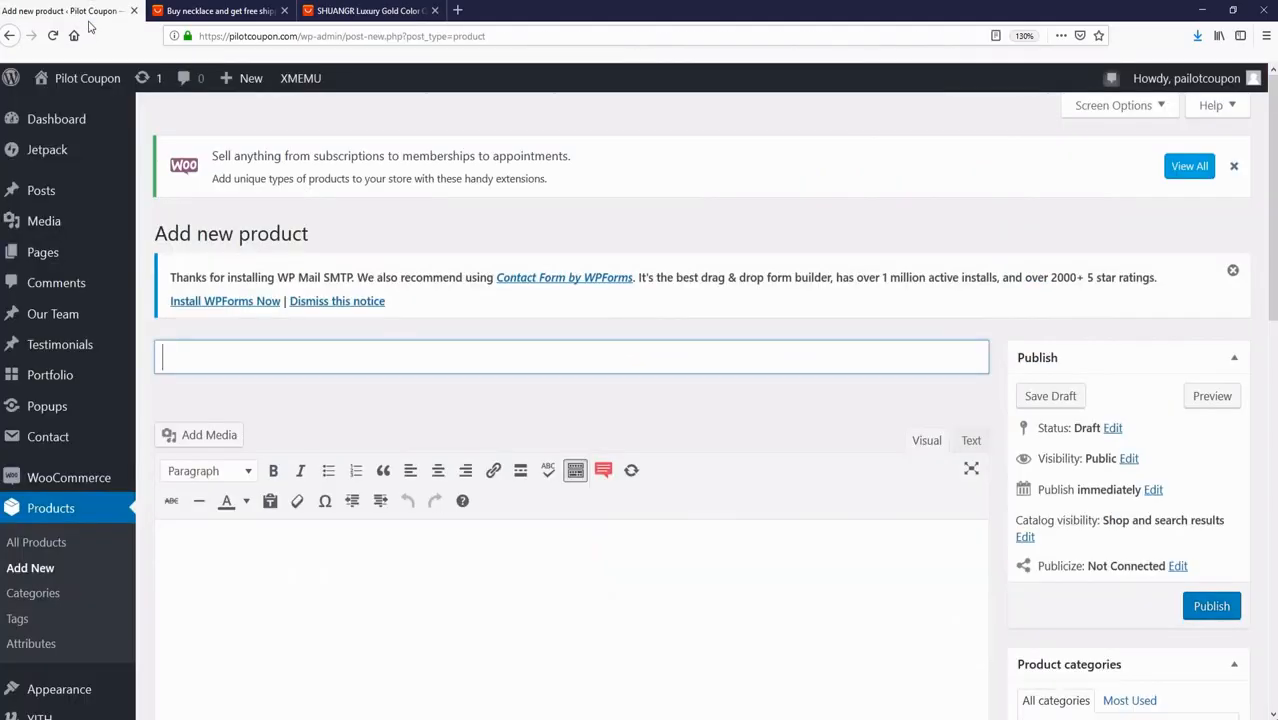
pyautogui.rightClick(196, 351)
pyautogui.click(231, 413)
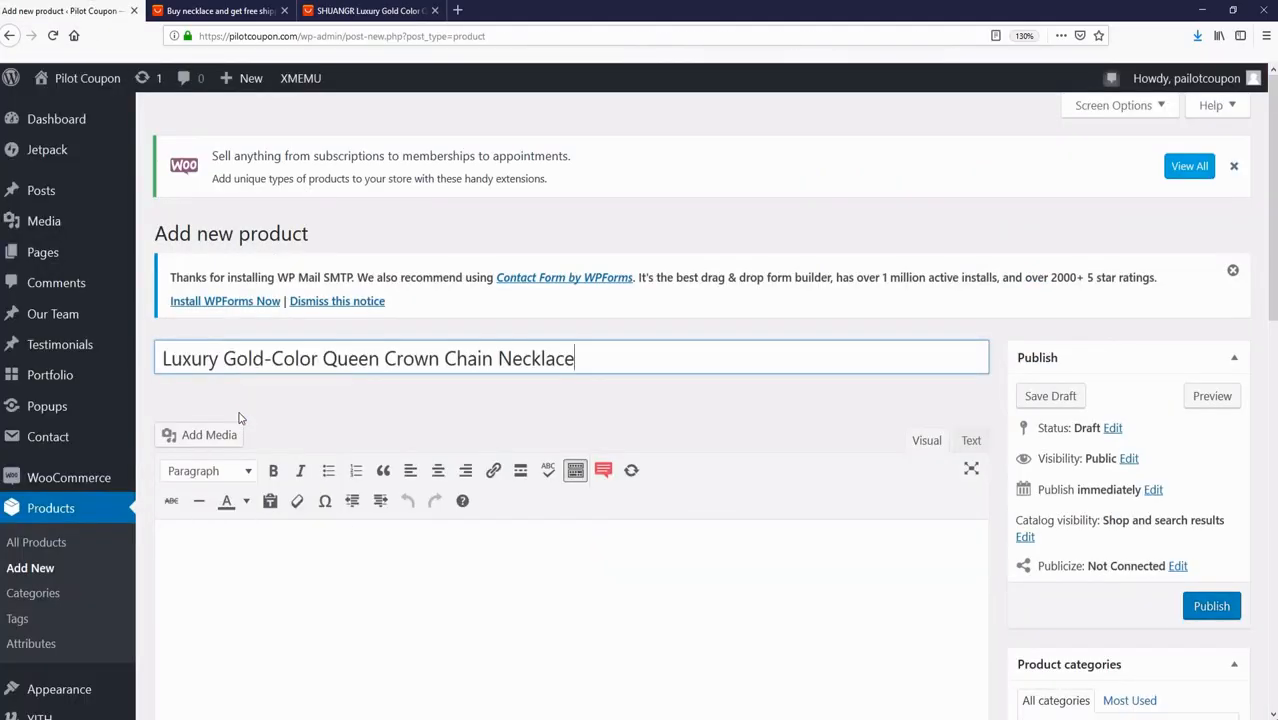
# Copy the AliExpress listing's Product Description text from the "SHUANGR Luxury Gold-Color" heading through "Weight:6g".
pyautogui.click(349, 10)
pyautogui.scroll(-3, 501, 469)
pyautogui.scroll(-10, 574, 487)
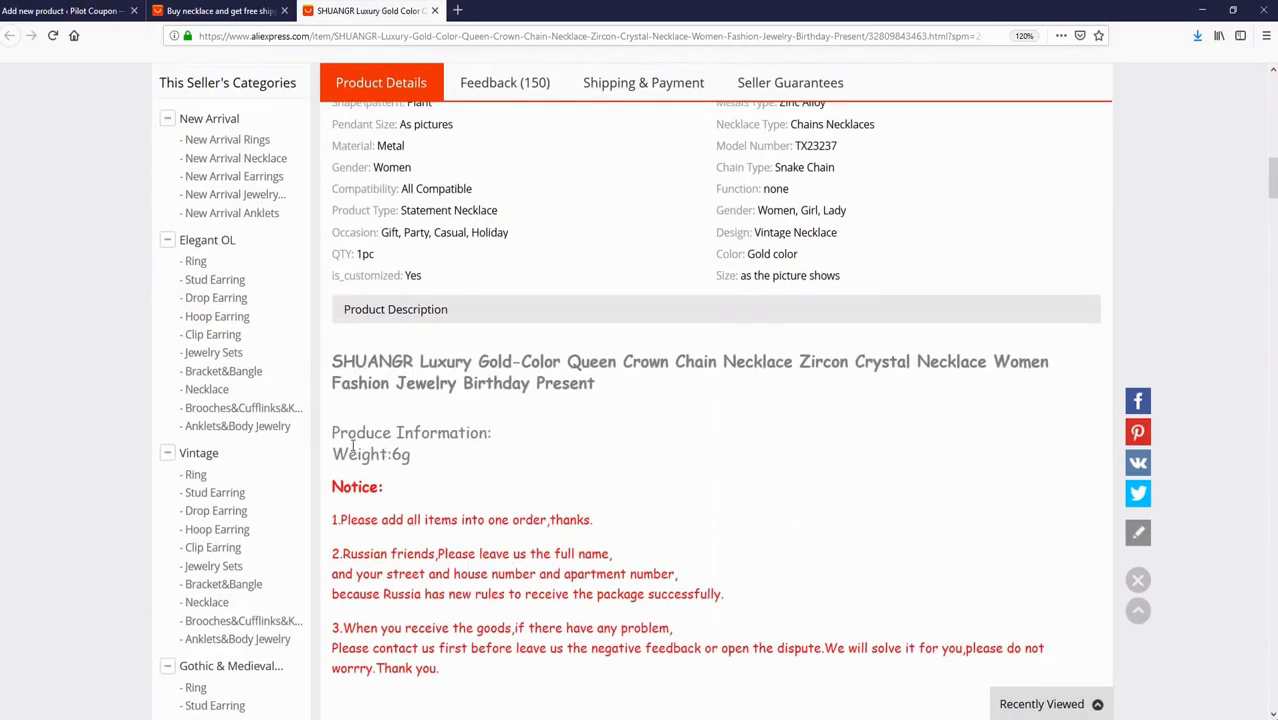
pyautogui.scroll(-2, 378, 440)
pyautogui.scroll(2, 389, 366)
pyautogui.moveTo(336, 362); pyautogui.dragTo(647, 394)
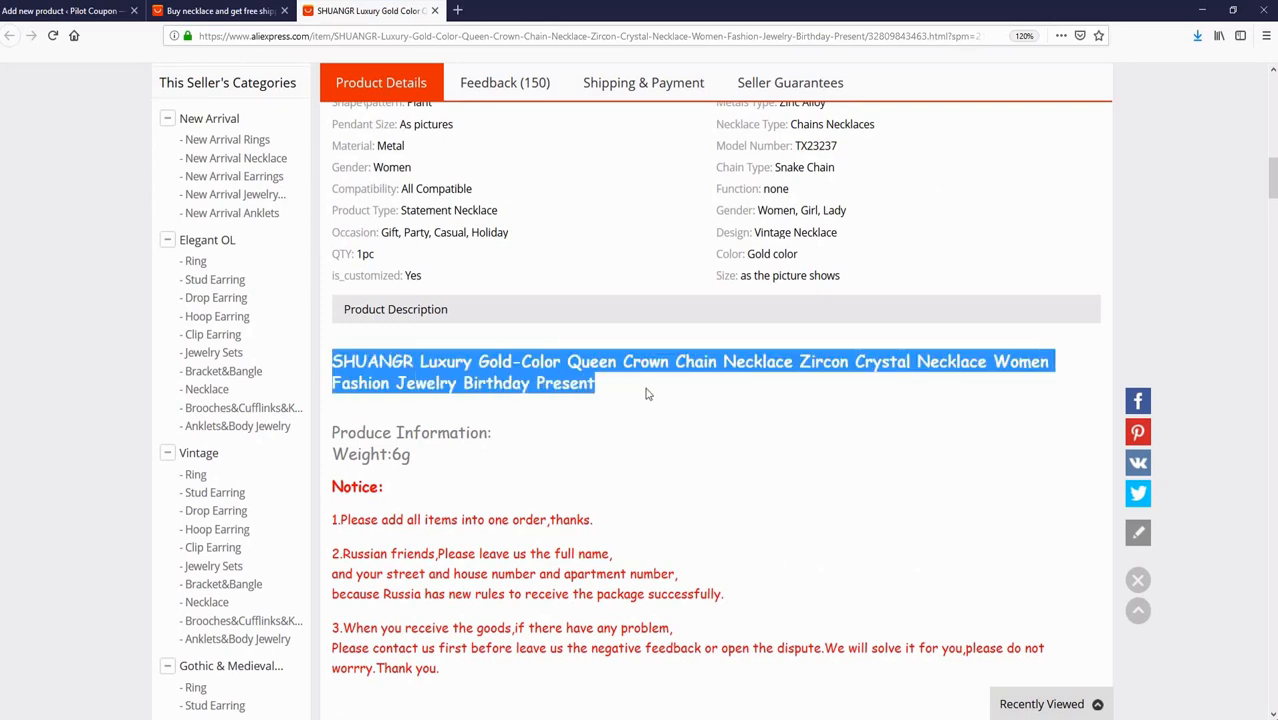
pyautogui.rightClick(540, 370)
pyautogui.click(562, 380)
pyautogui.click(336, 362)
pyautogui.moveTo(336, 362); pyautogui.dragTo(412, 456)
pyautogui.rightClick(479, 458)
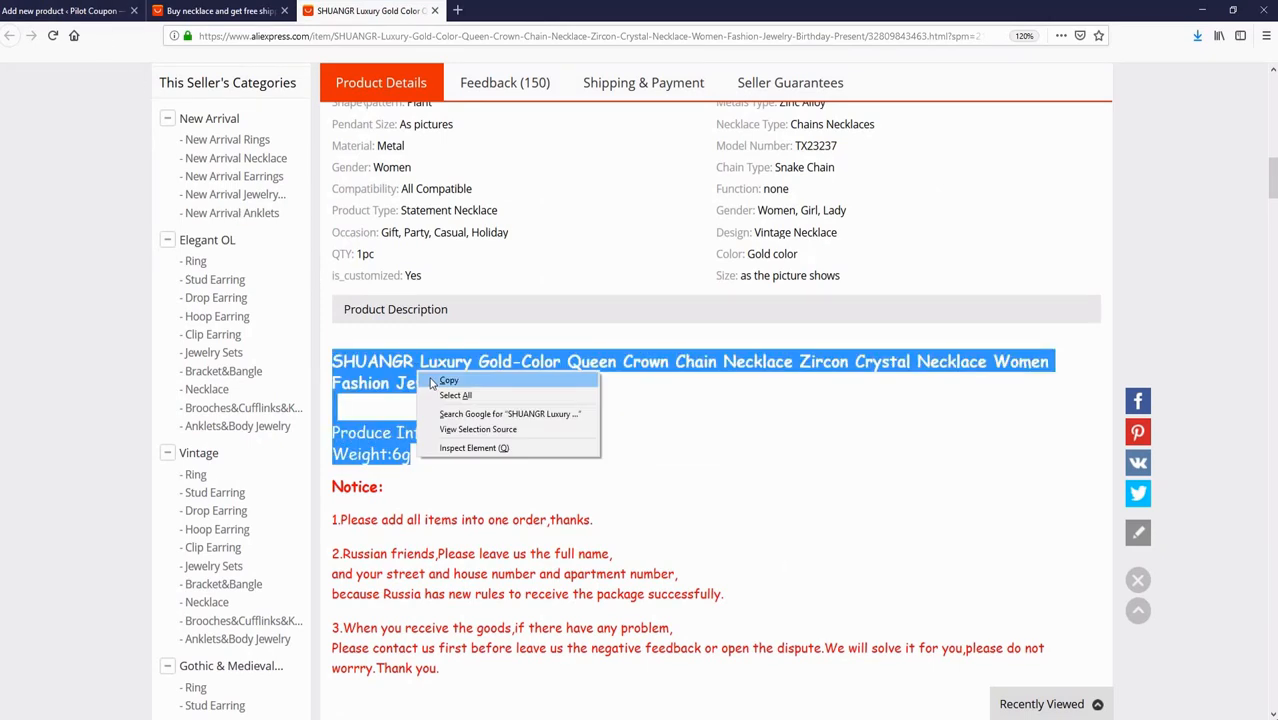
pyautogui.click(498, 467)
# Paste the copied AliExpress description into the description of the new WordPress product.
pyautogui.click(100, 5)
pyautogui.click(186, 551)
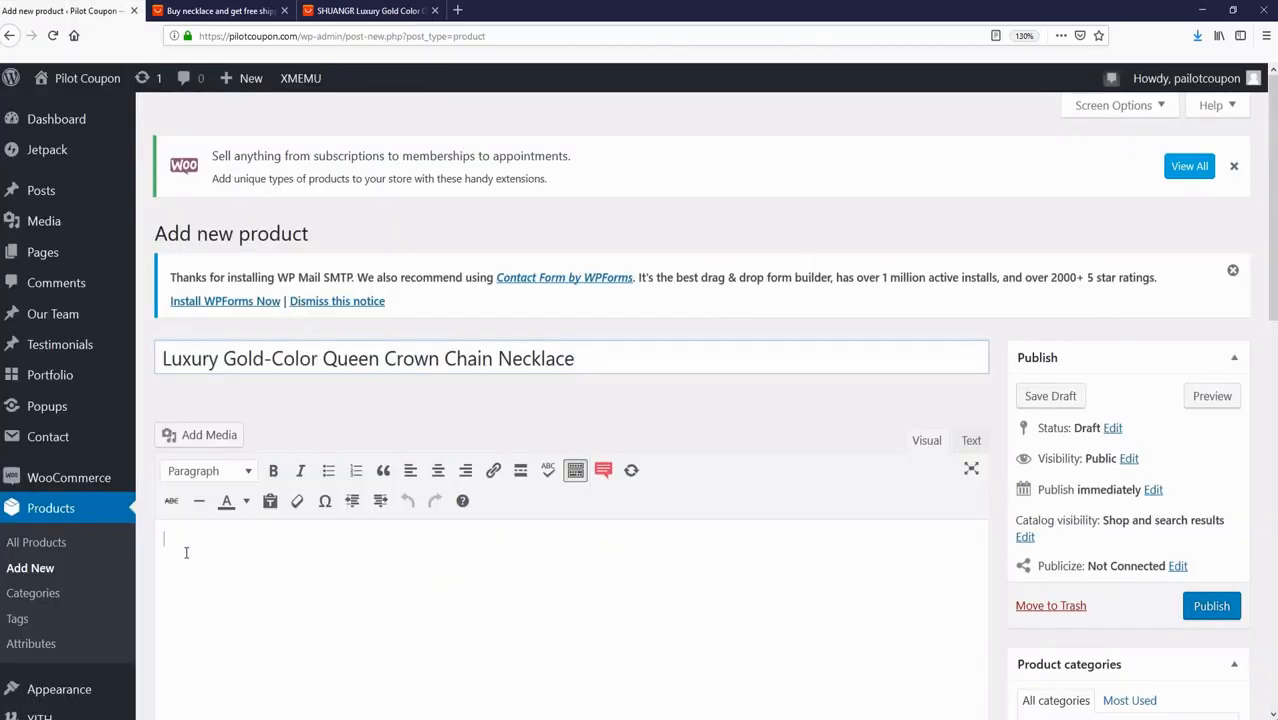
pyautogui.rightClick(186, 552)
pyautogui.click(219, 612)
pyautogui.scroll(-3, 254, 551)
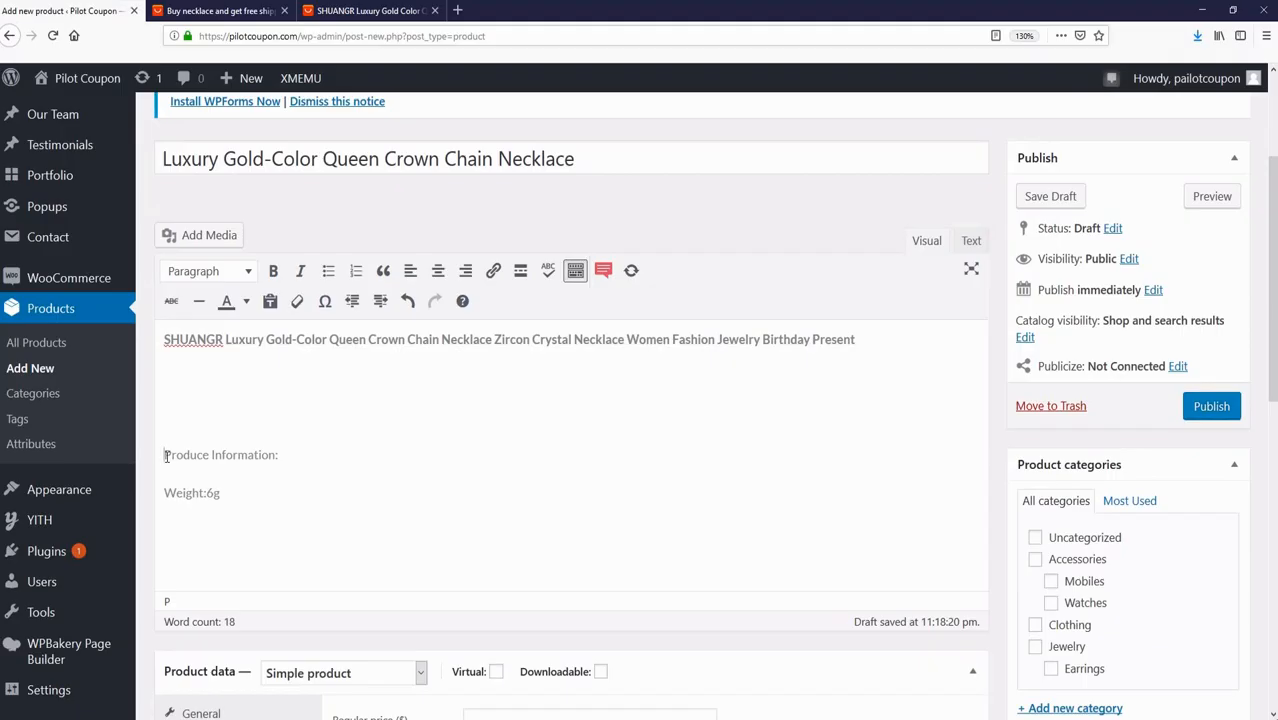
# Remove the blank lines from the description, join the weight to the "Produce Information:" line and delete the colon before "6g".
pyautogui.press('BackSpace')
pyautogui.press('BackSpace')
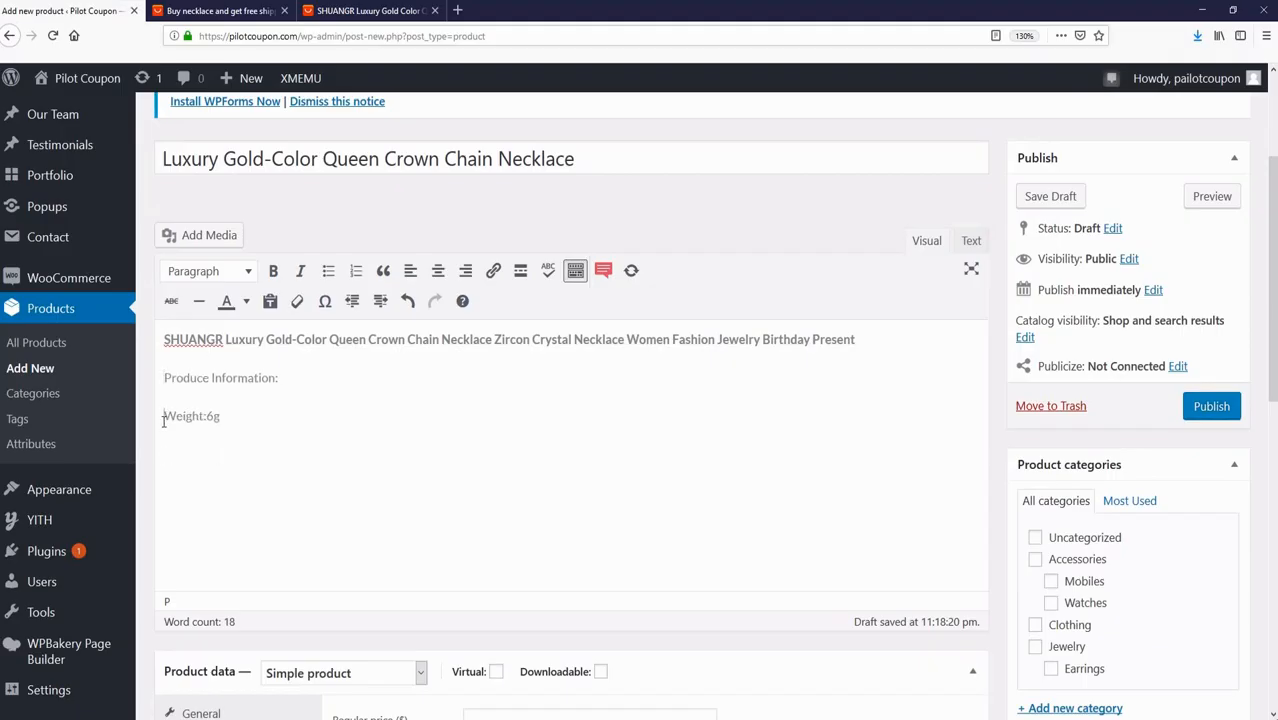
pyautogui.press('BackSpace')
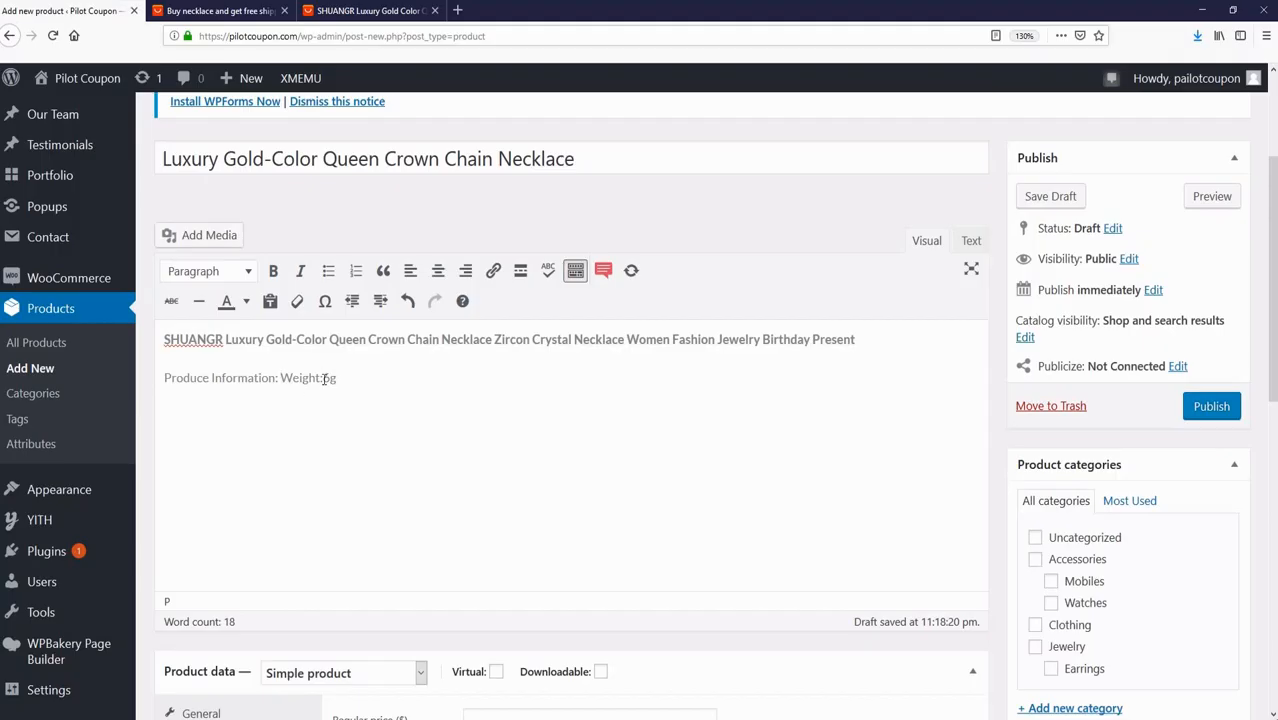
pyautogui.press('Up')
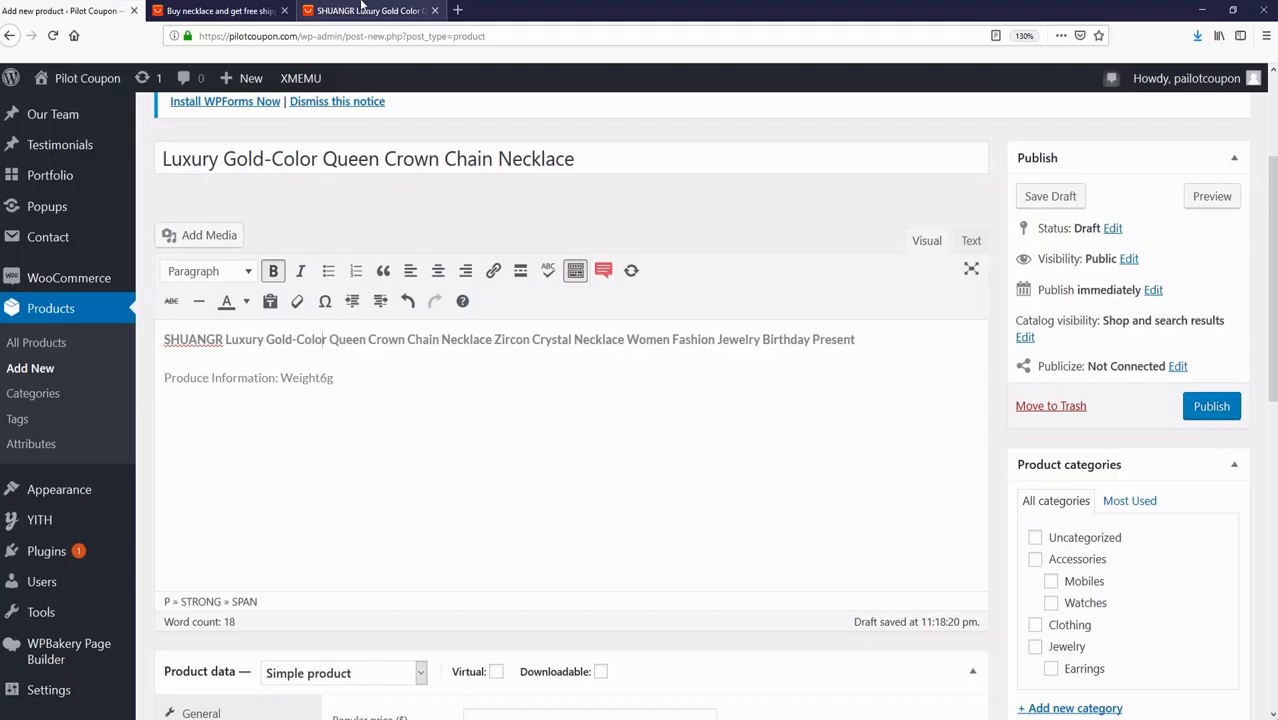
# Switch to the AliExpress necklace listing and examine its price and shipping terms.
pyautogui.click(360, 10)
pyautogui.scroll(3, 67, 270)
pyautogui.scroll(5, 67, 270)
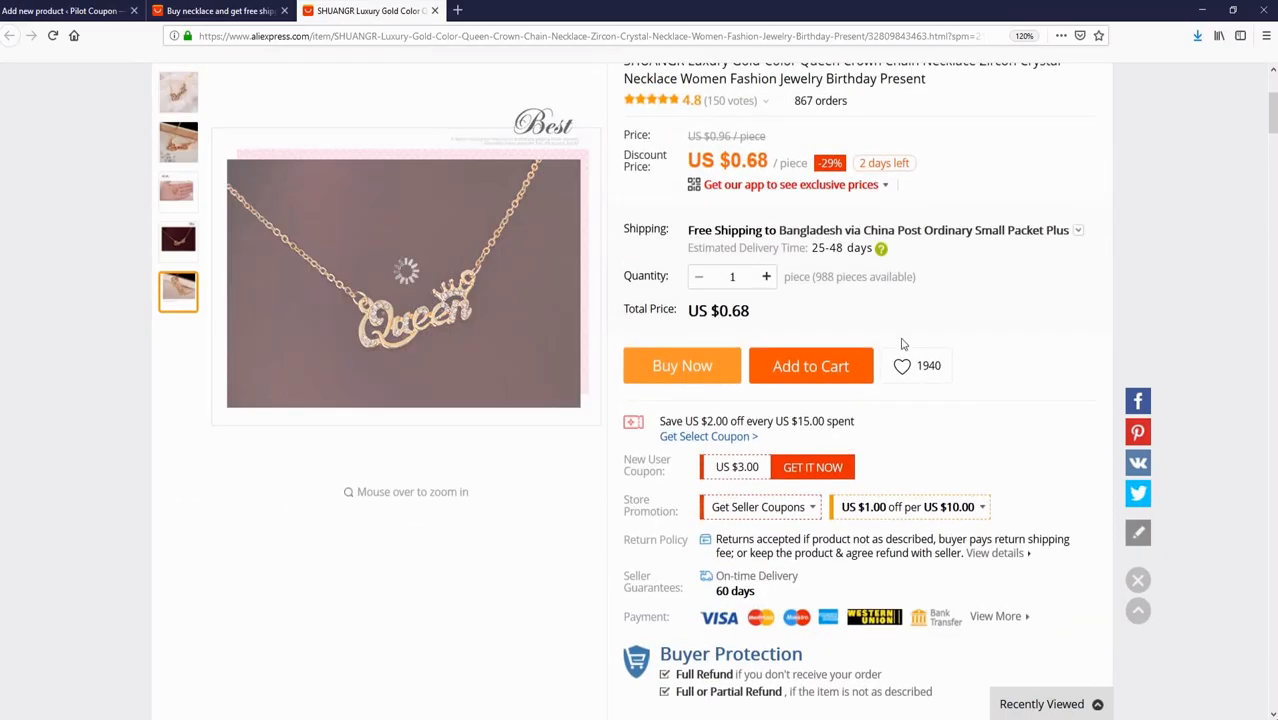
pyautogui.moveTo(722, 231); pyautogui.dragTo(777, 235)
pyautogui.click(795, 251)
pyautogui.scroll(1, 835, 277)
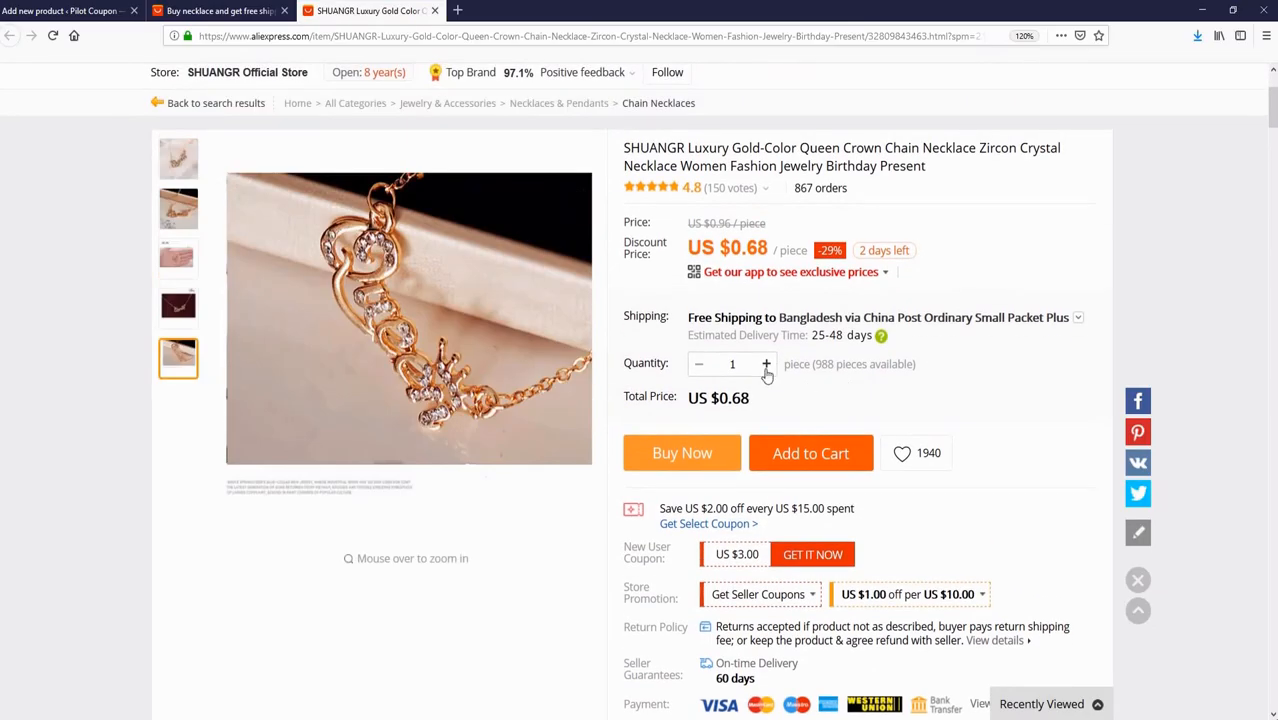
pyautogui.moveTo(700, 318); pyautogui.dragTo(759, 317)
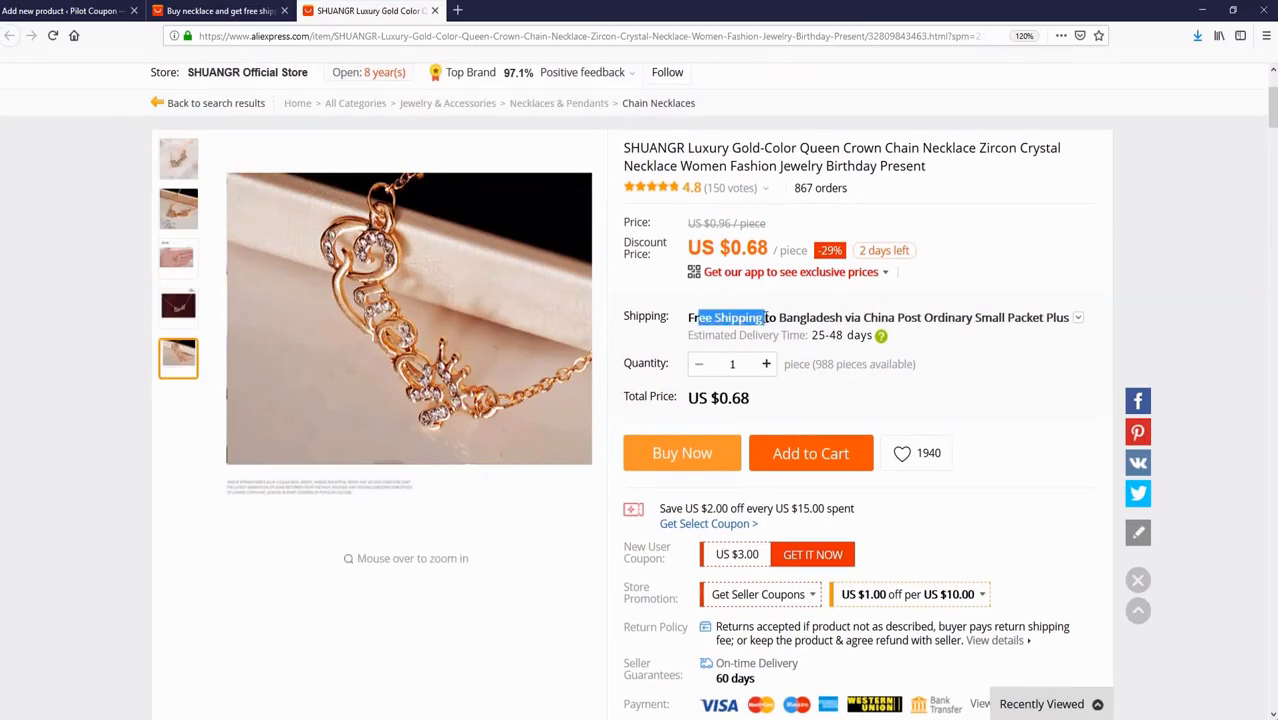
pyautogui.click(1127, 338)
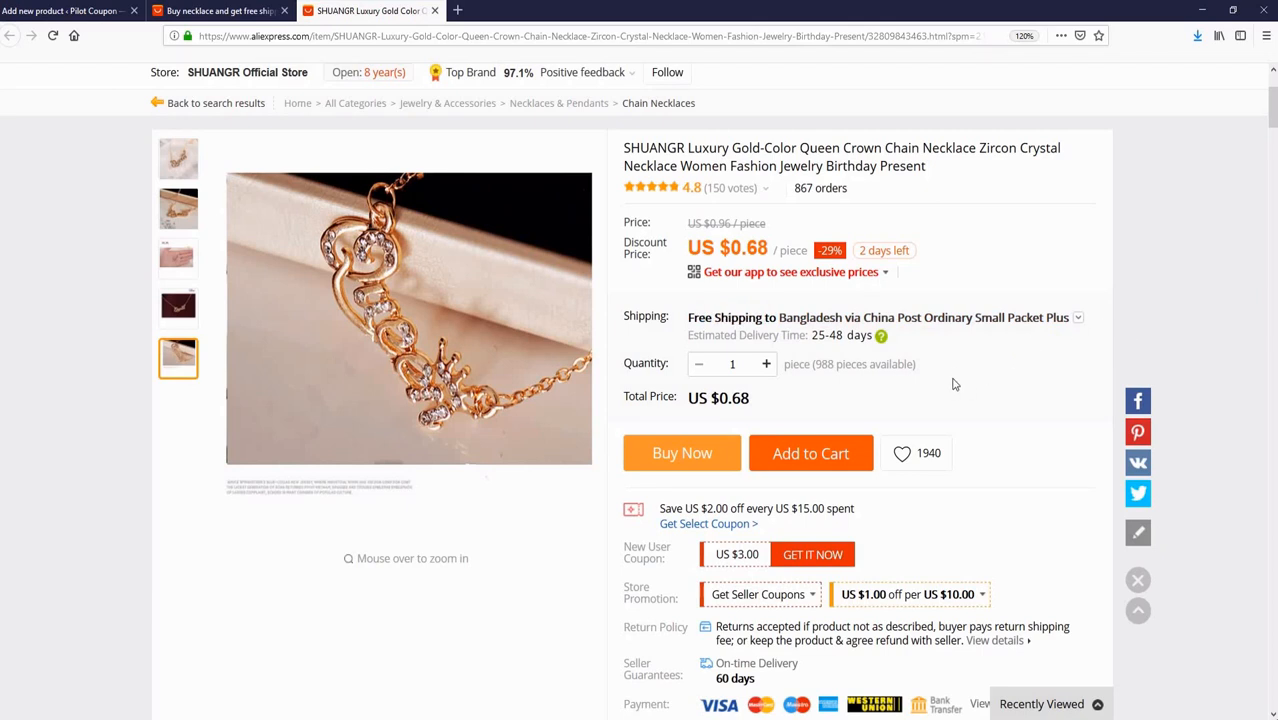
# Open the listing's shipping options and set the destination country to United States.
pyautogui.click(1080, 320)
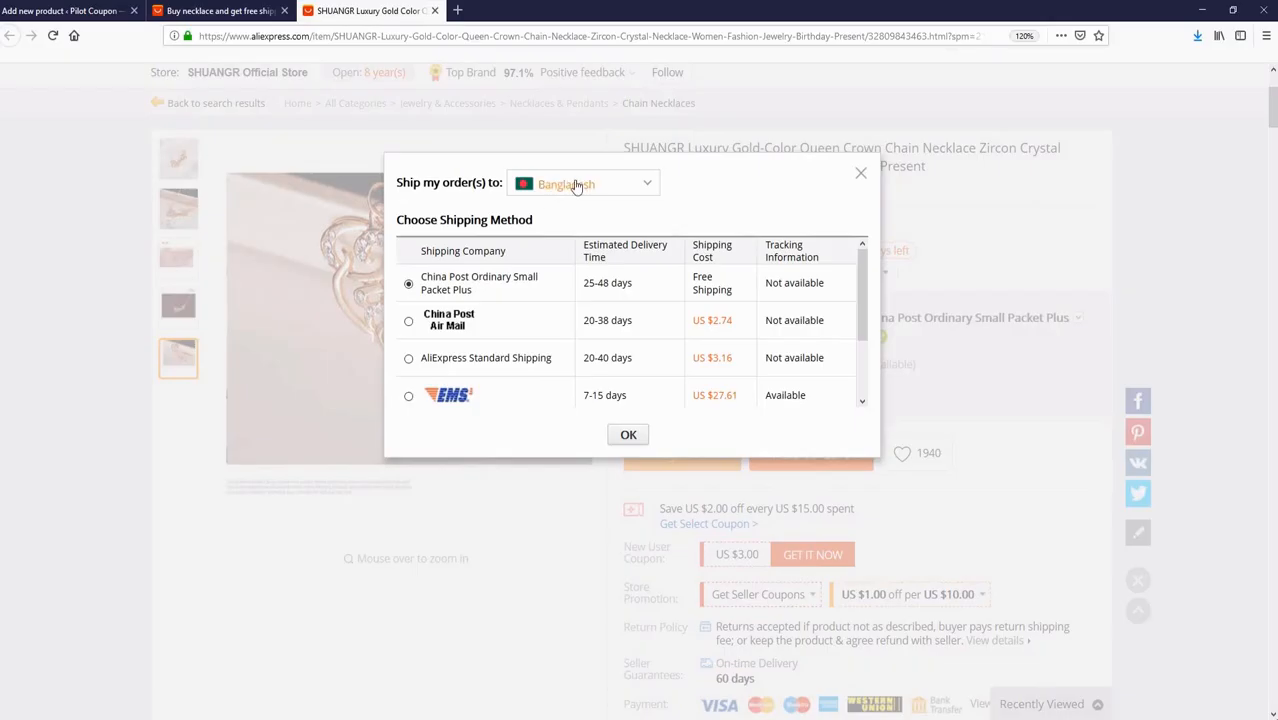
pyautogui.click(575, 187)
pyautogui.scroll(-10, 593, 308)
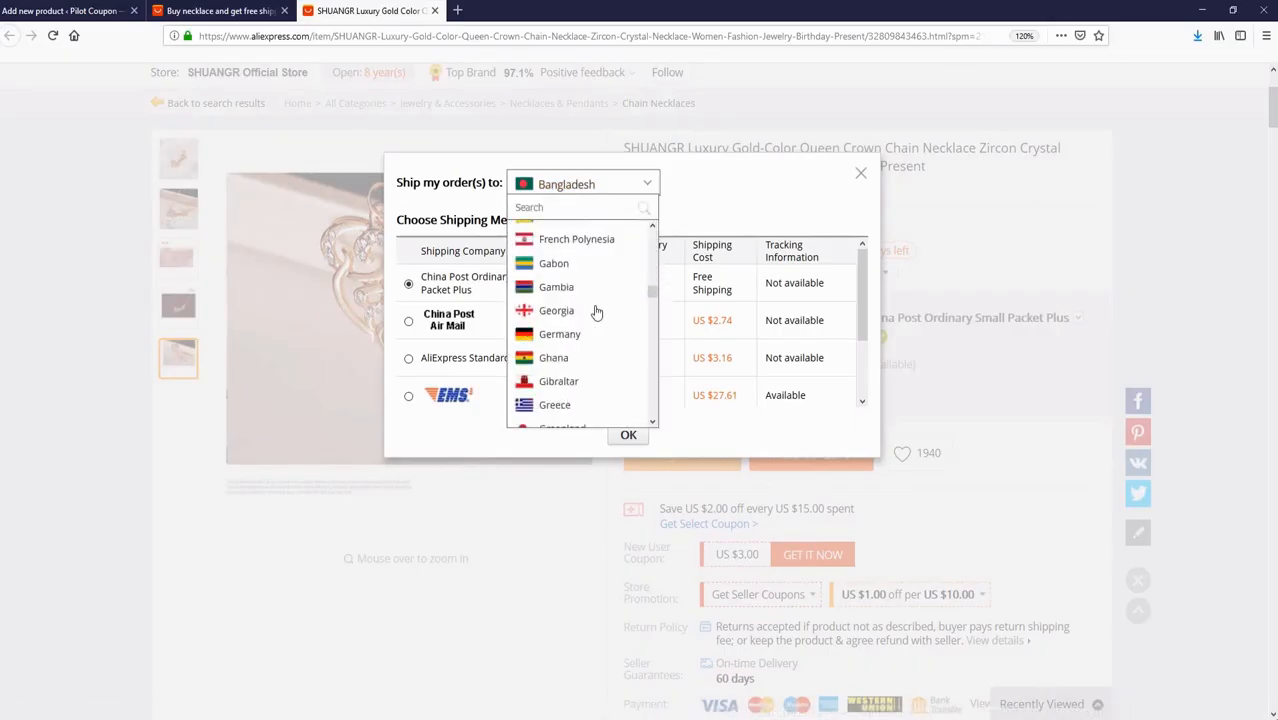
pyautogui.scroll(-18, 595, 313)
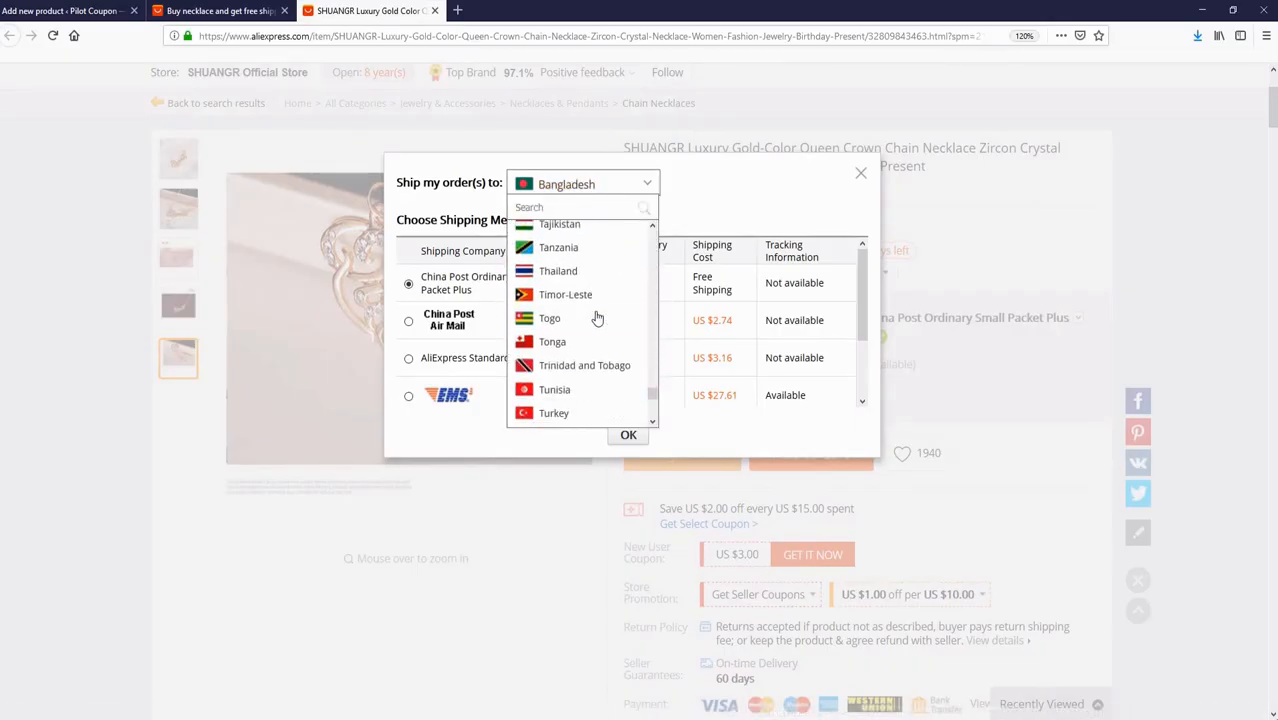
pyautogui.scroll(-8, 597, 330)
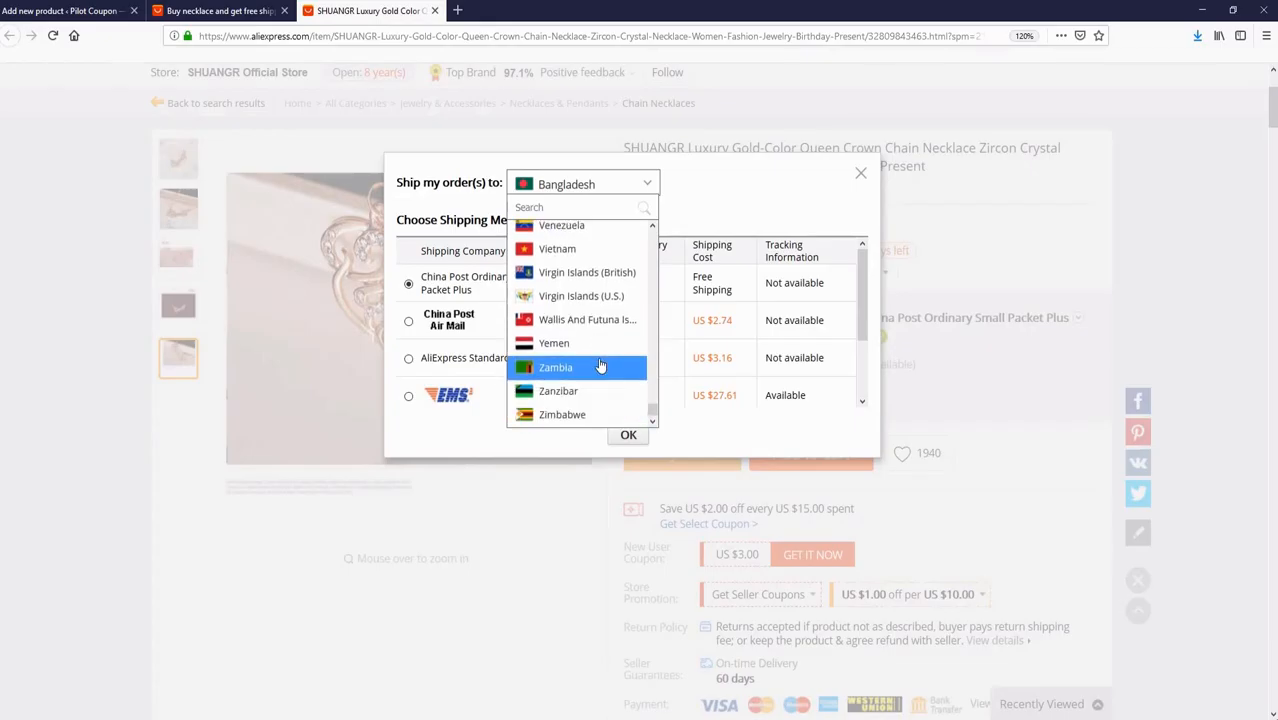
pyautogui.scroll(3, 600, 366)
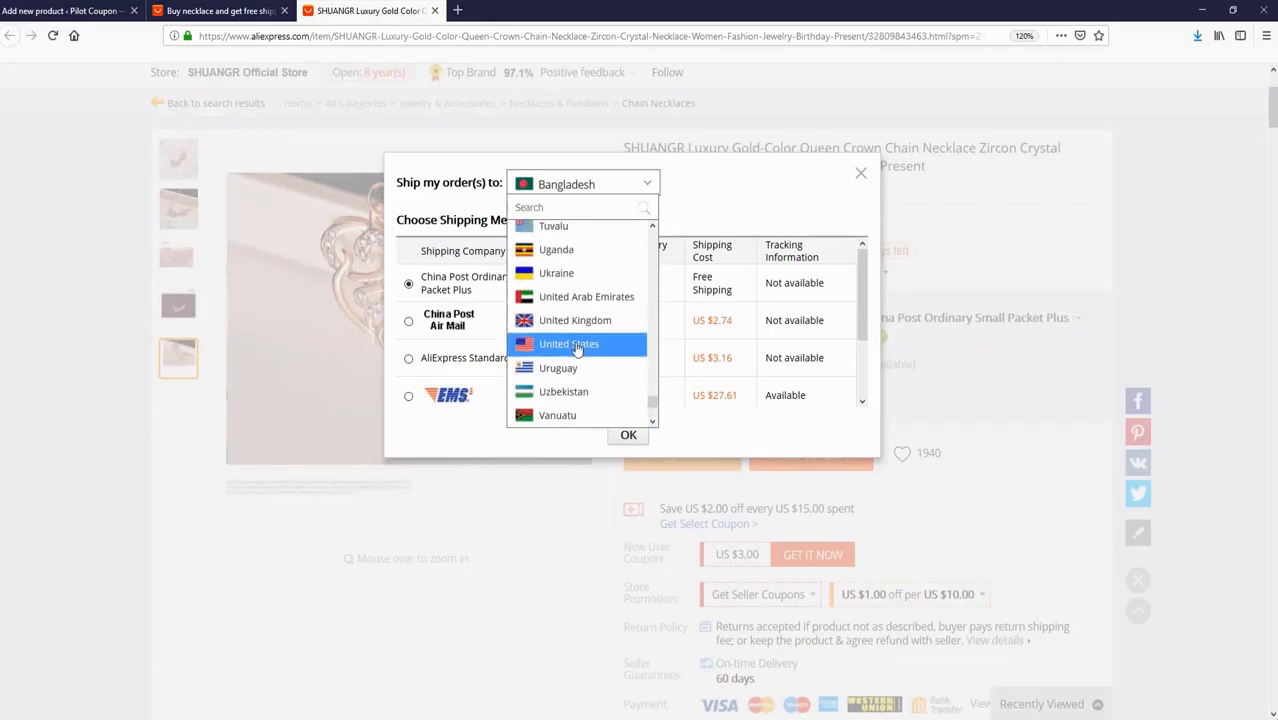
pyautogui.click(577, 346)
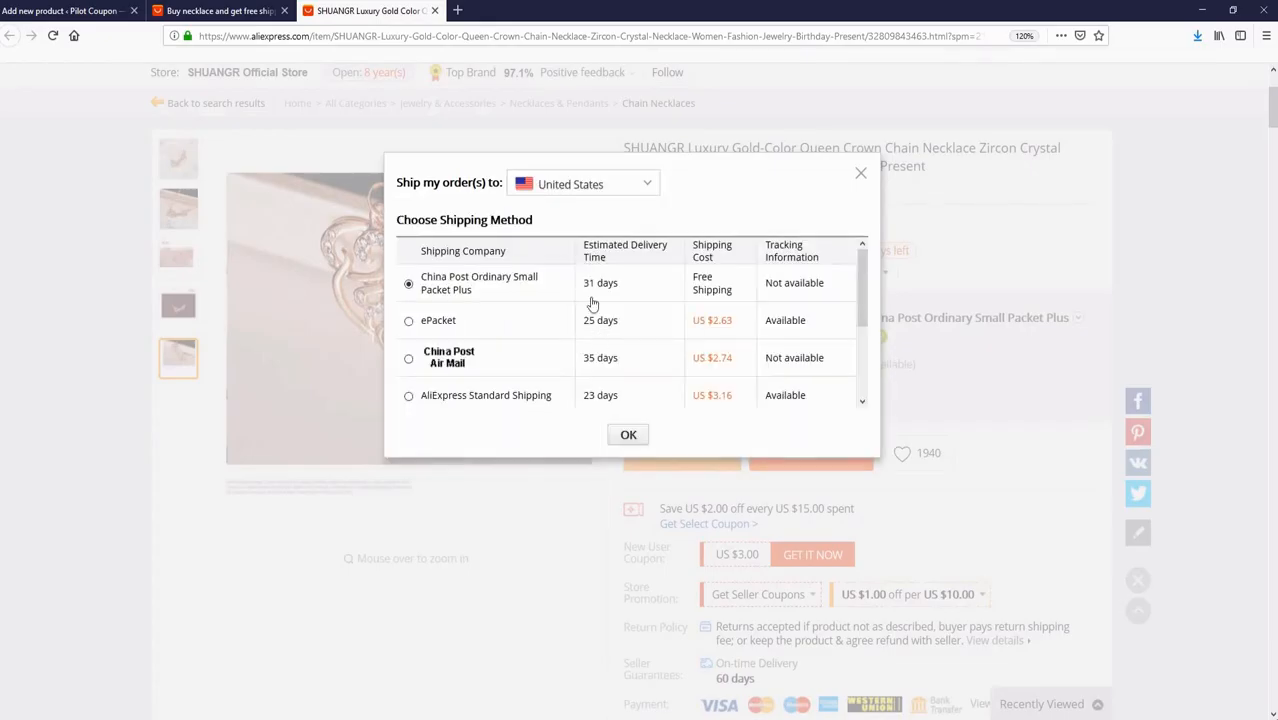
# Compare the delivery times and costs of the United States shipping methods, and confirm China Post Ordinary Small Packet Plus.
pyautogui.moveTo(580, 286); pyautogui.dragTo(621, 287)
pyautogui.click(609, 287)
pyautogui.moveTo(698, 280)
pyautogui.mouseDown()
pyautogui.moveTo(730, 290)
pyautogui.moveTo(711, 292)
pyautogui.mouseUp()
pyautogui.click(698, 293)
pyautogui.scroll(-3, 575, 368)
pyautogui.scroll(3, 540, 362)
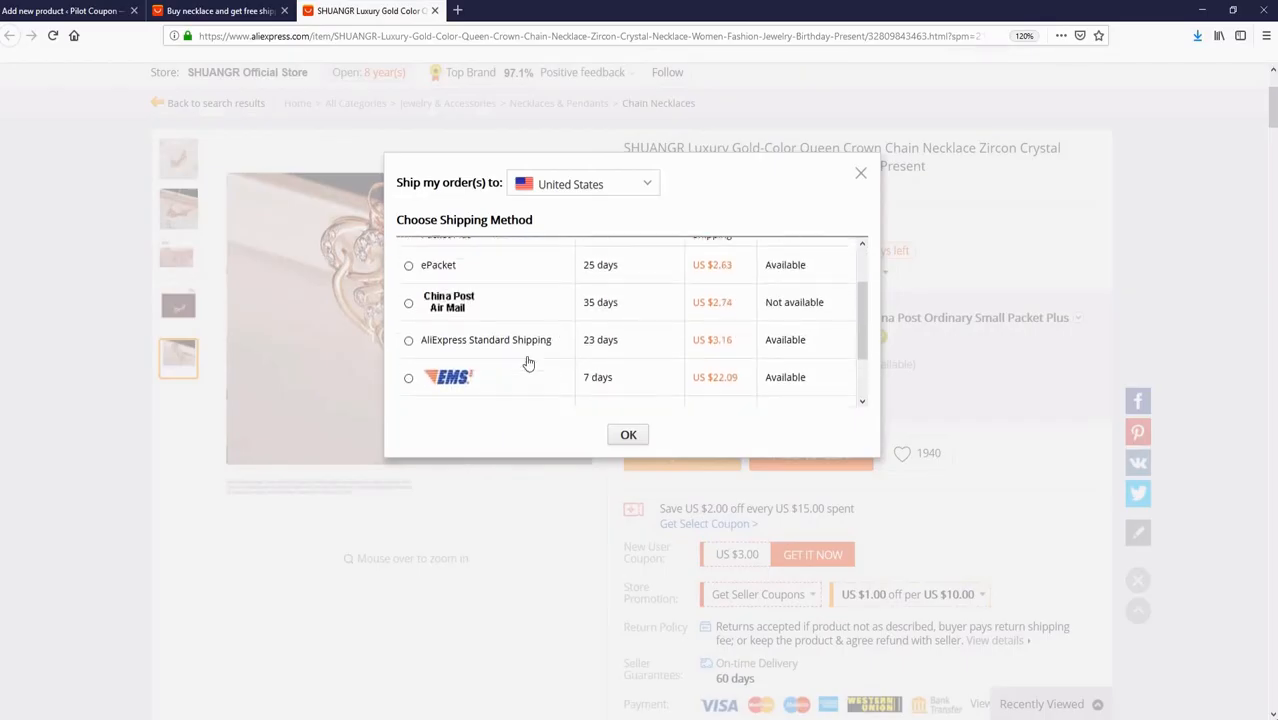
pyautogui.scroll(-2, 471, 362)
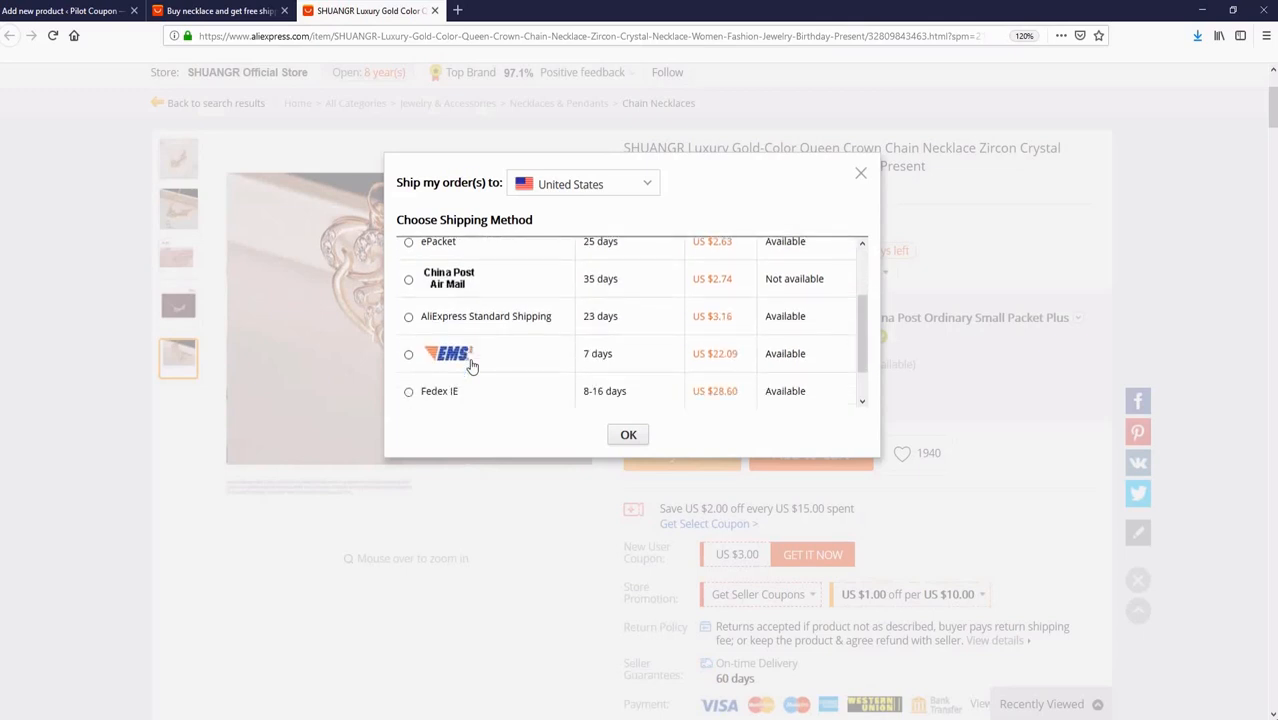
pyautogui.doubleClick(712, 316)
pyautogui.click(600, 318)
pyautogui.scroll(2, 494, 320)
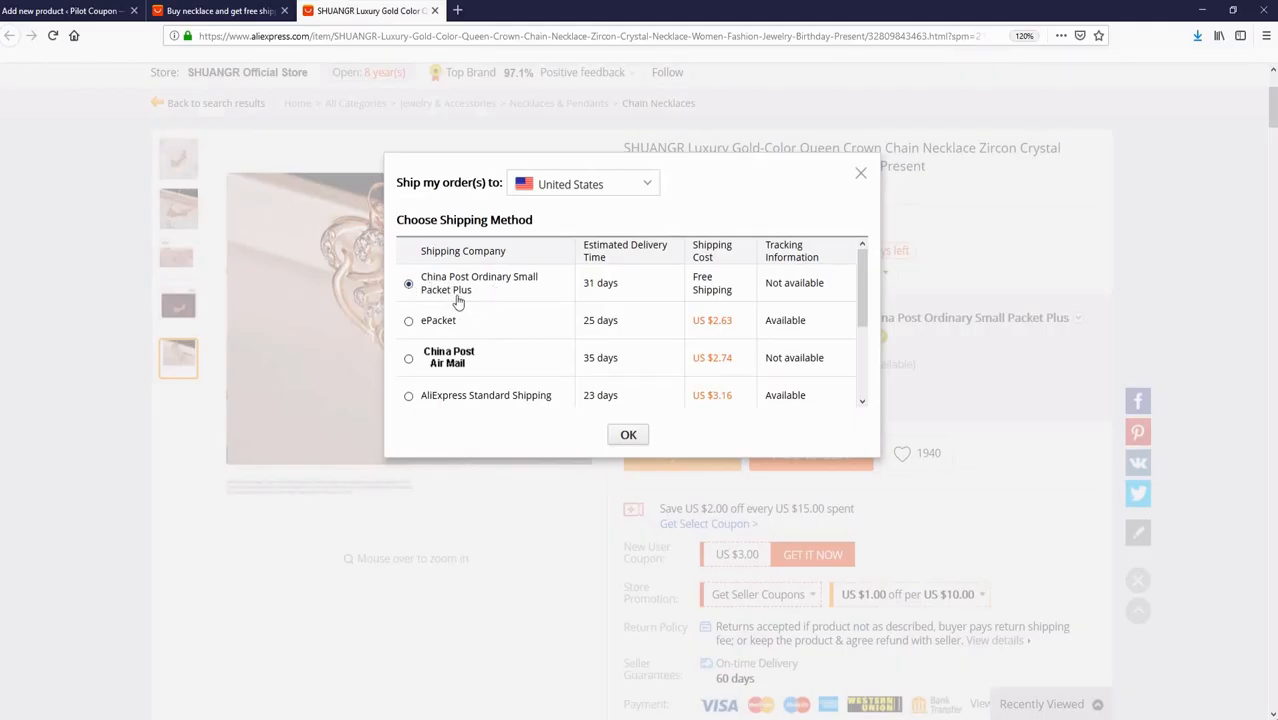
pyautogui.click(628, 436)
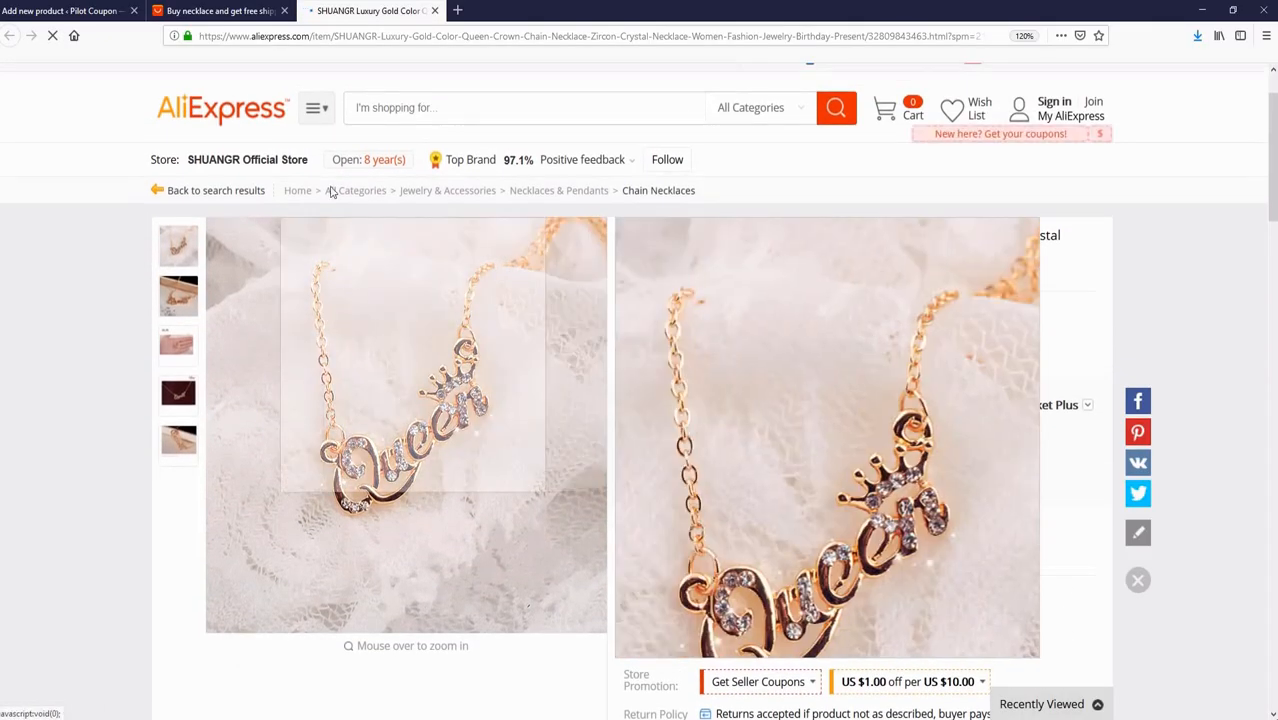
# Recheck the estimated delivery time for China Post Ordinary Small Packet Plus on AliExpress and return to the WordPress product.
pyautogui.click(104, 18)
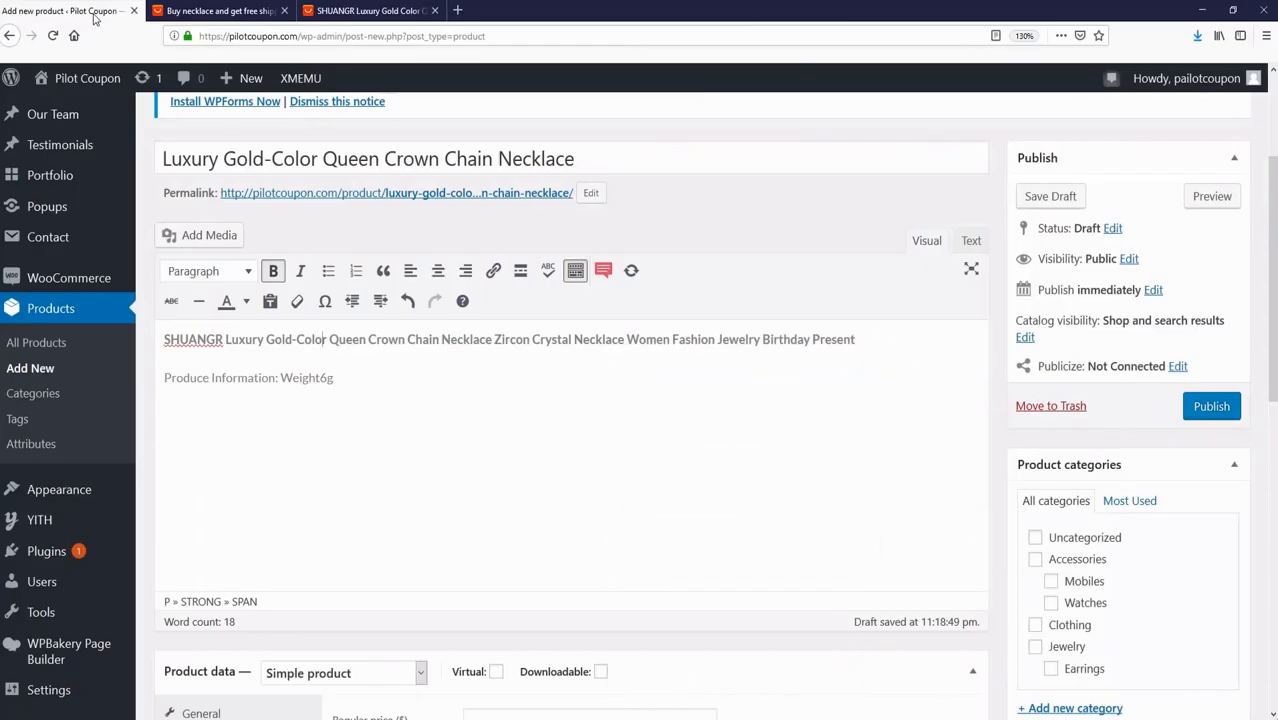
pyautogui.click(350, 18)
pyautogui.click(1090, 406)
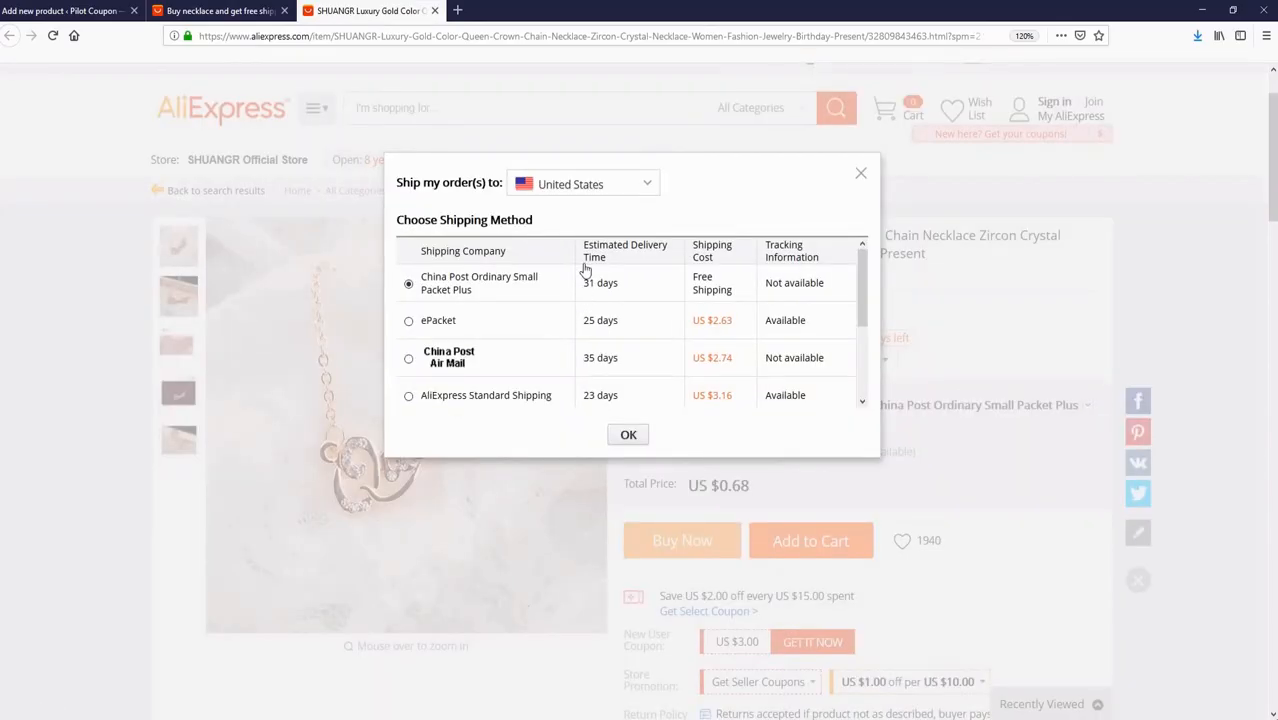
pyautogui.moveTo(586, 285); pyautogui.dragTo(617, 288)
pyautogui.click(91, 14)
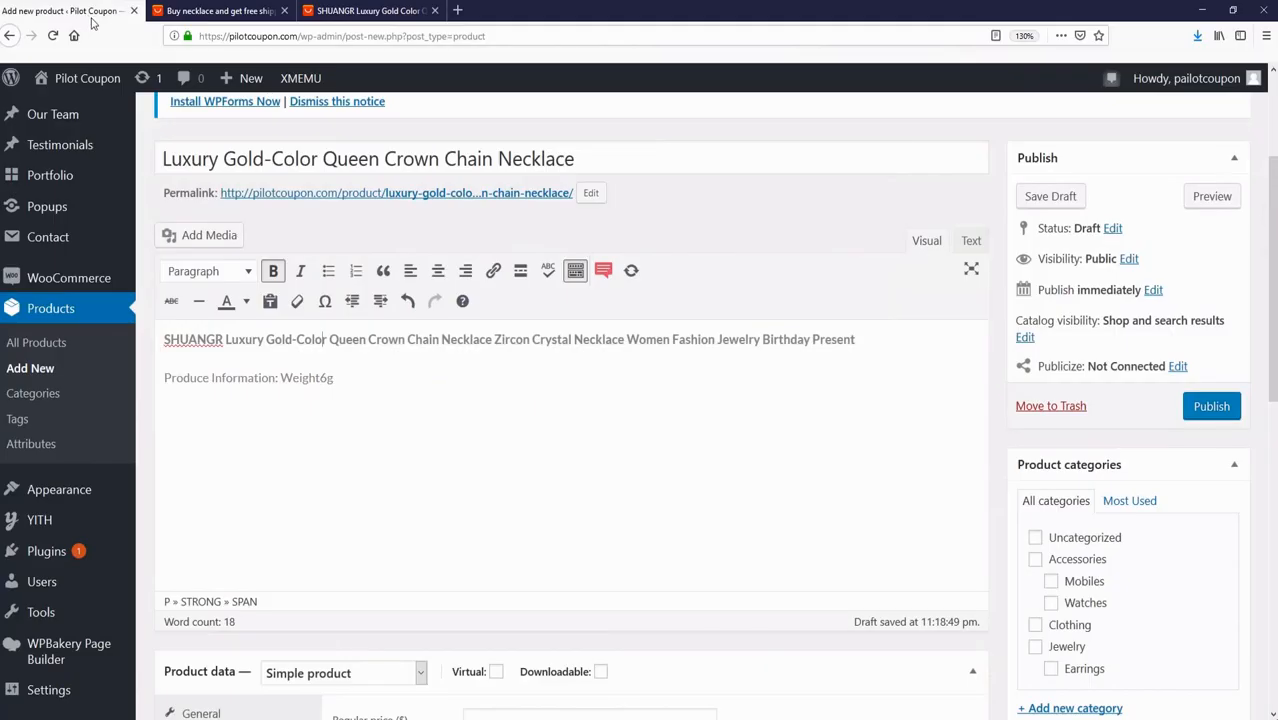
# Insert a space before "6g" and add the line "Delivery estimate time in between 25-35 days" to the description.
pyautogui.click(349, 389)
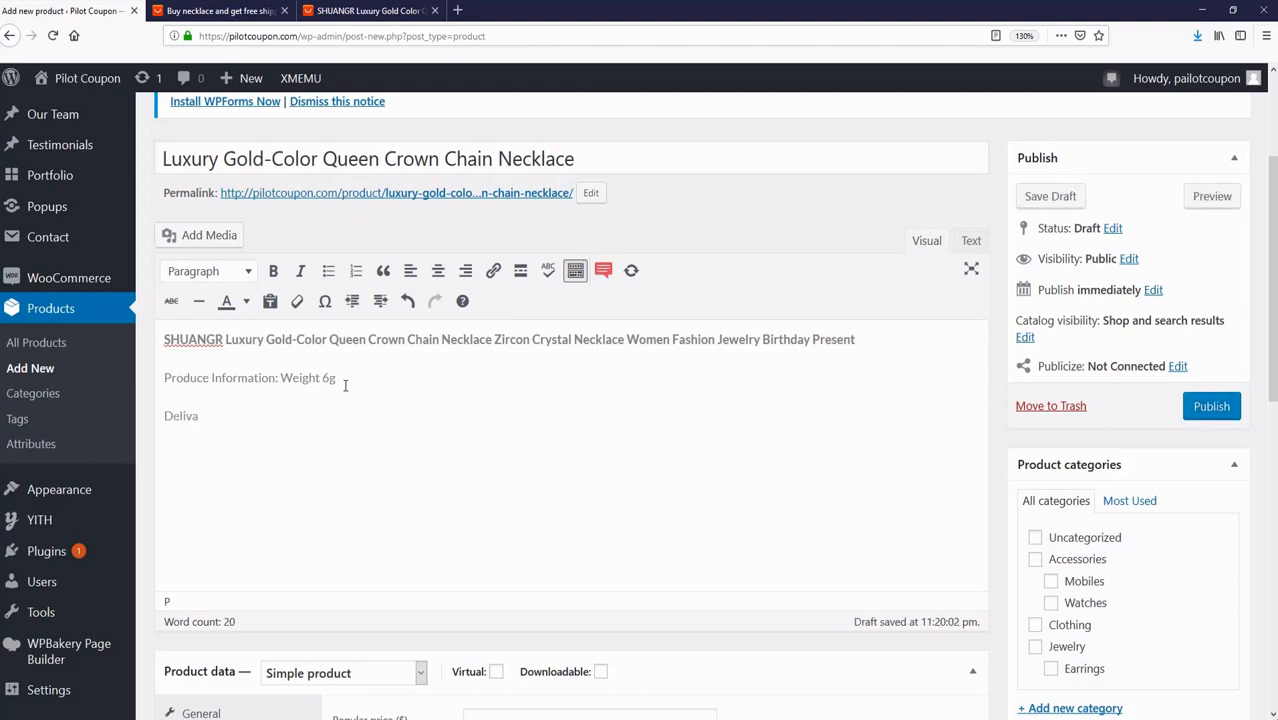
pyautogui.rightClick(166, 419)
pyautogui.click(195, 426)
pyautogui.write('estimate time in between 25-35 days')
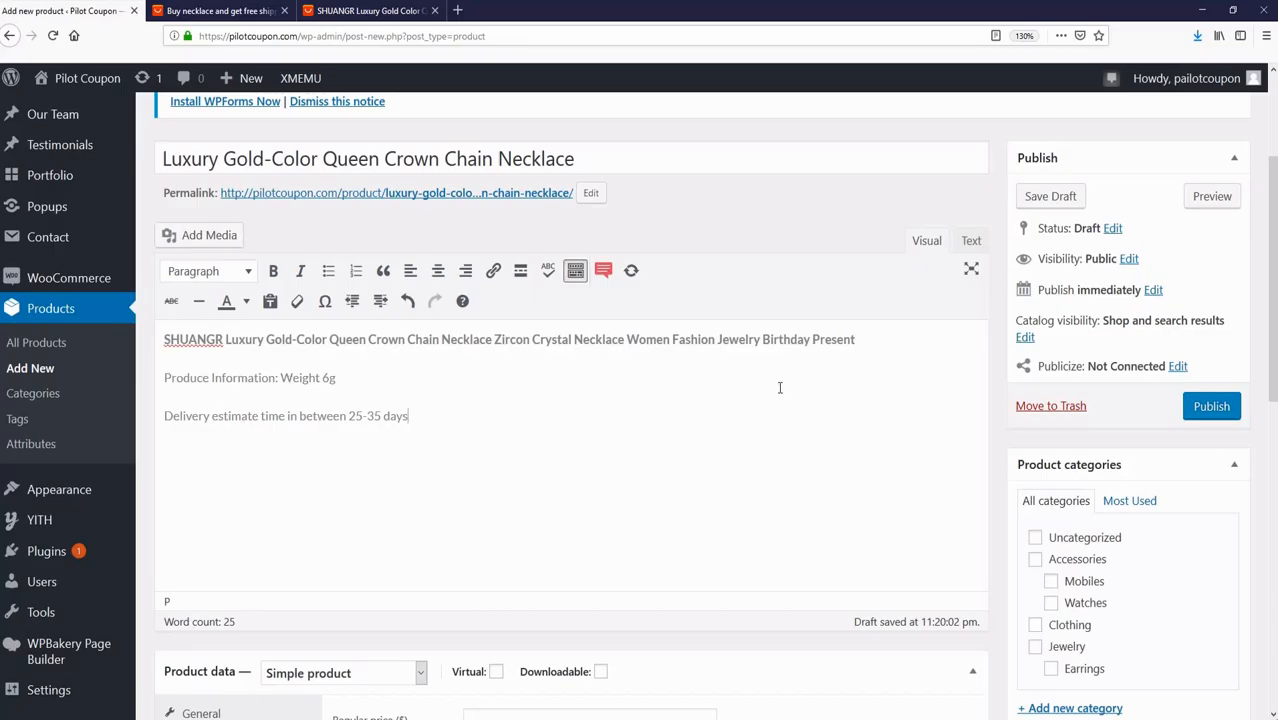
# Close the AliExpress necklace search page, confirm the listing's shipping options and return to the WordPress product.
pyautogui.scroll(-5, 339, 420)
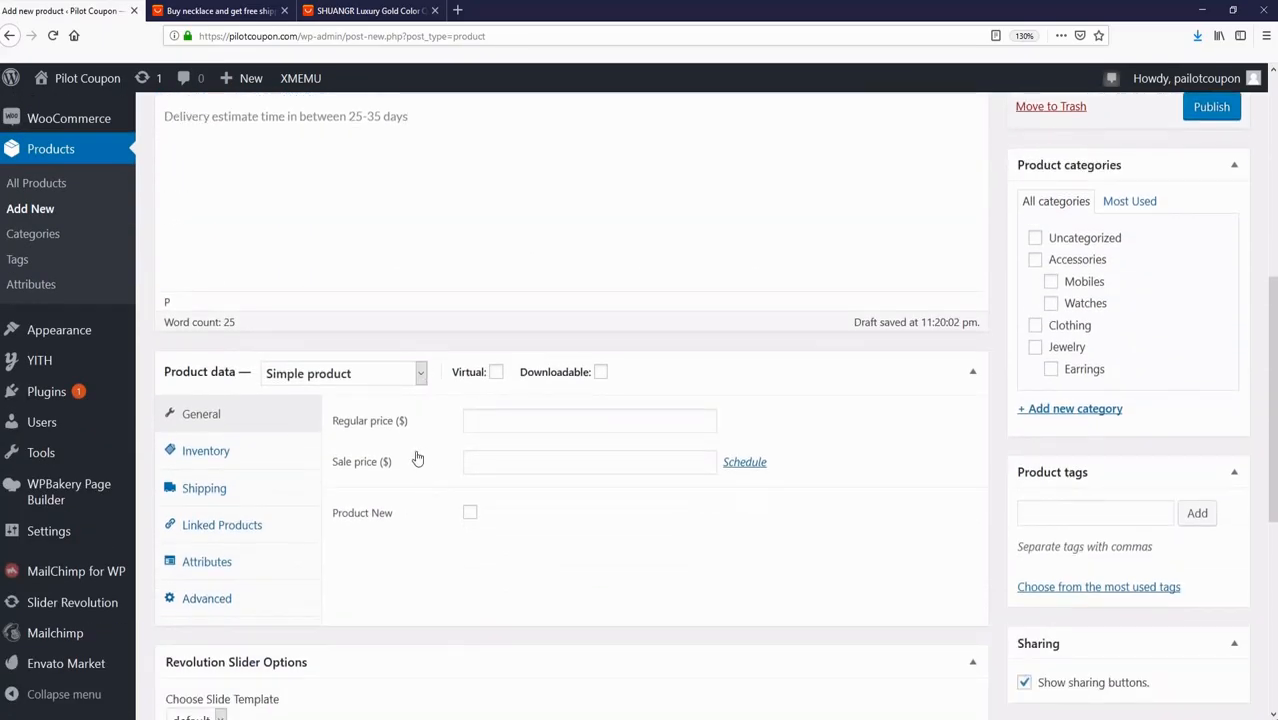
pyautogui.click(262, 11)
pyautogui.click(284, 11)
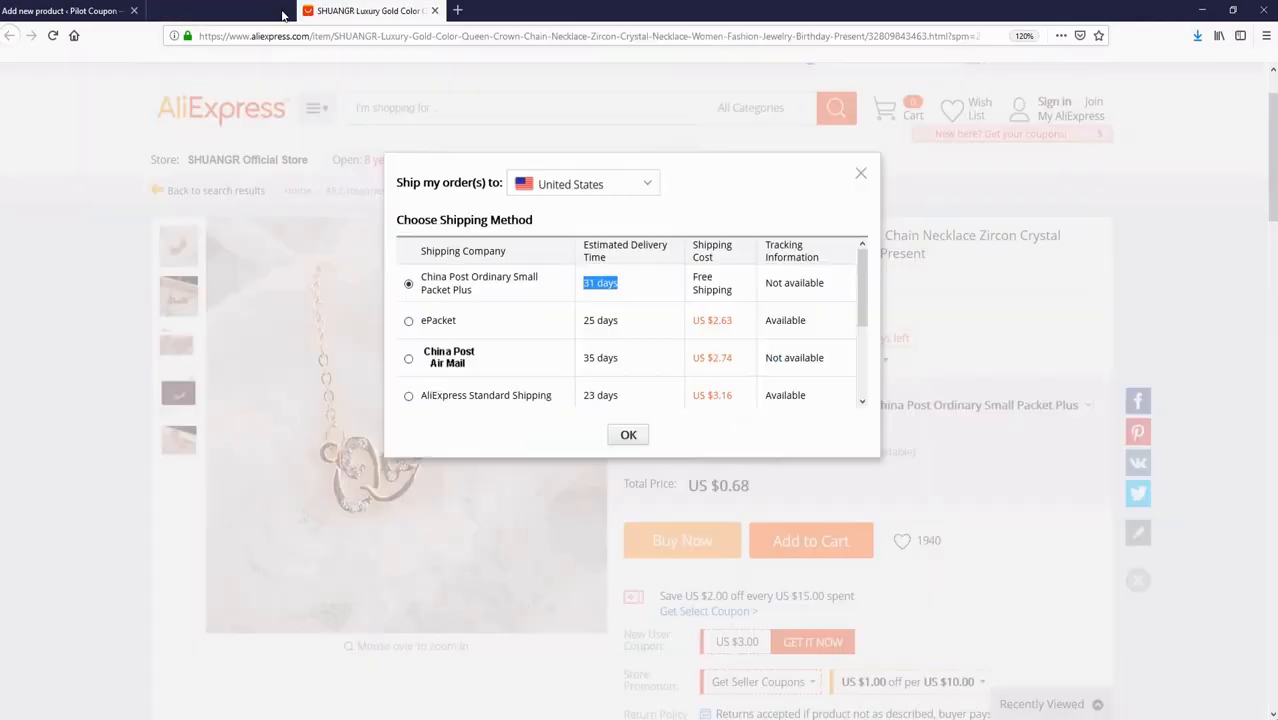
pyautogui.click(628, 435)
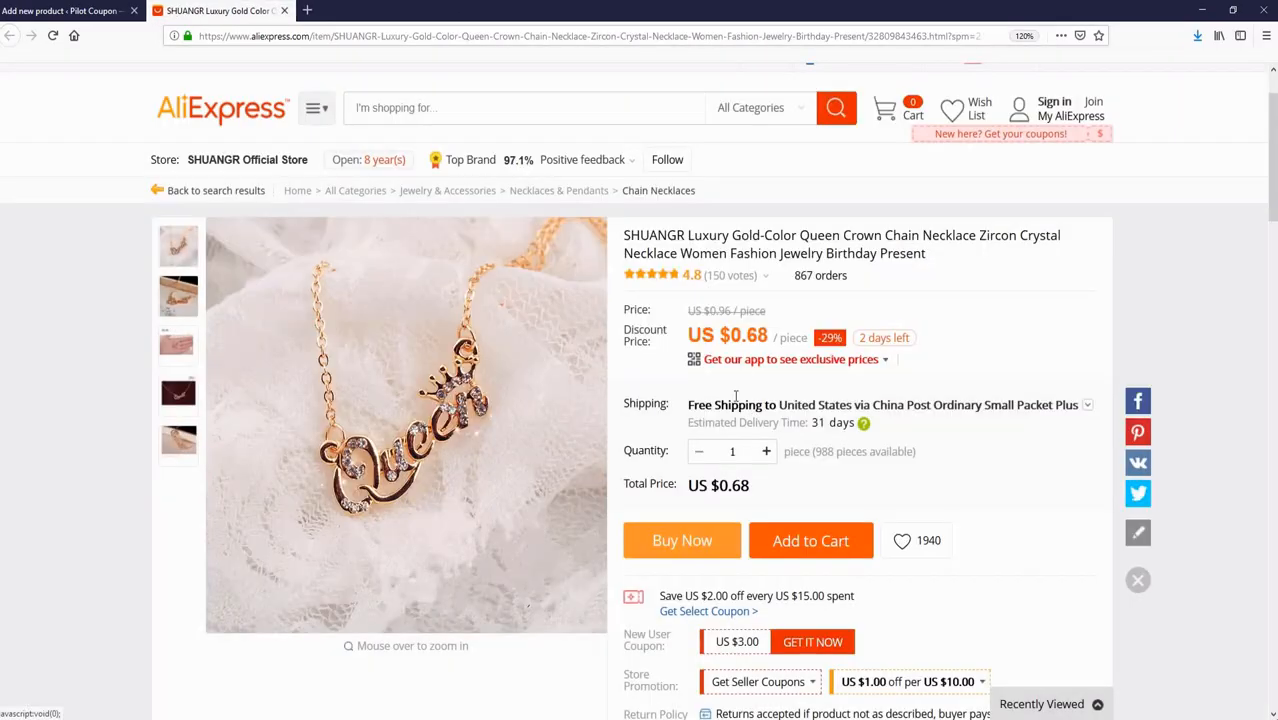
pyautogui.click(65, 11)
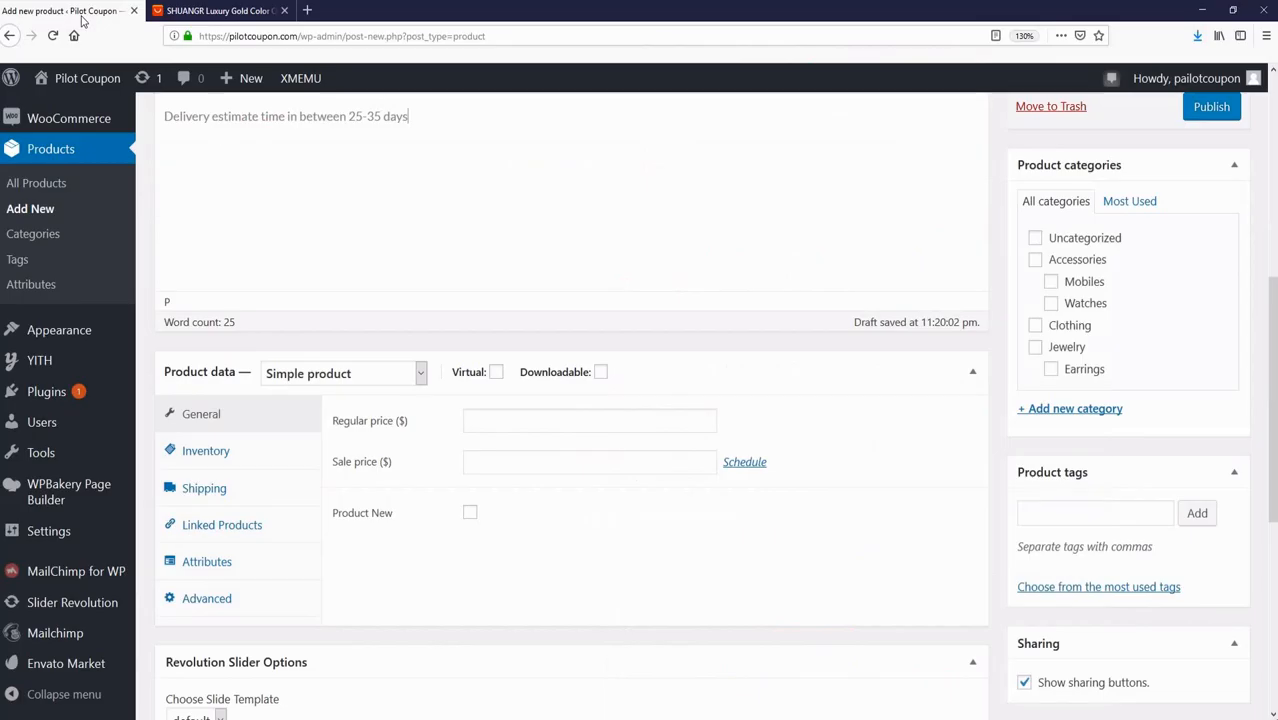
# Set the regular price to $19.99 and the sale price to $12.99, and mark the product as new.
pyautogui.click(472, 420)
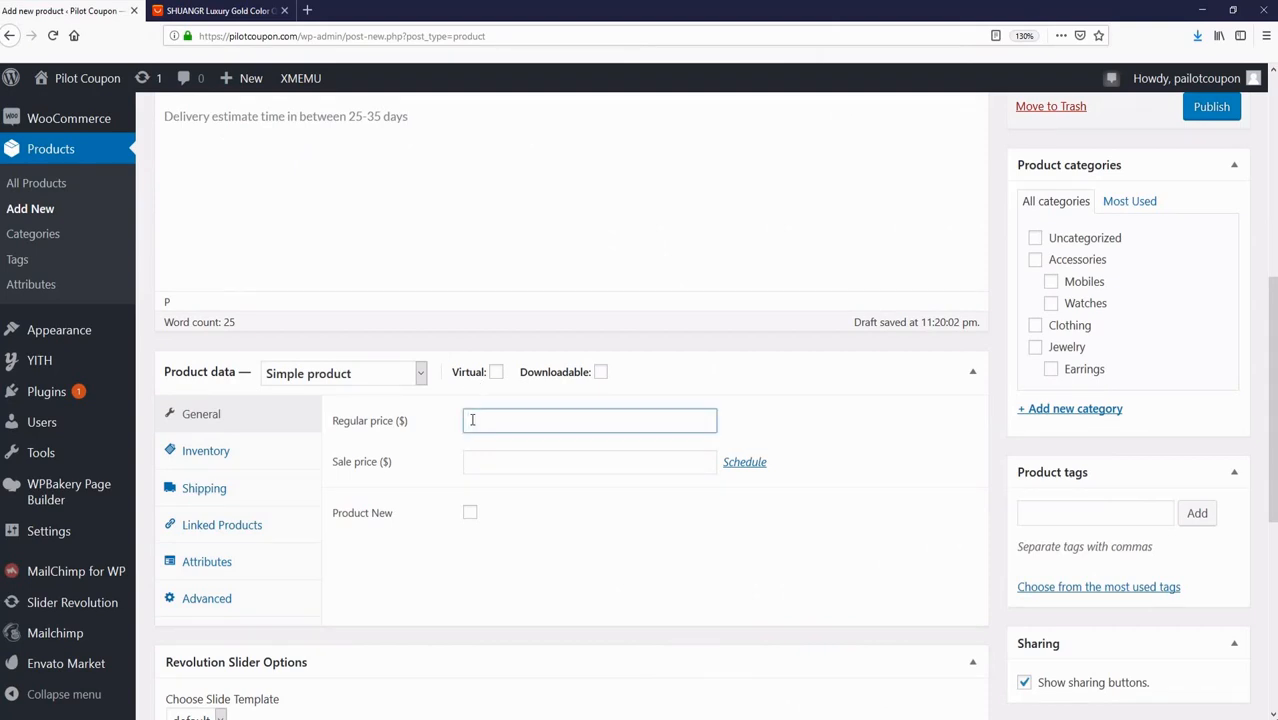
pyautogui.write('19.99')
pyautogui.click(481, 466)
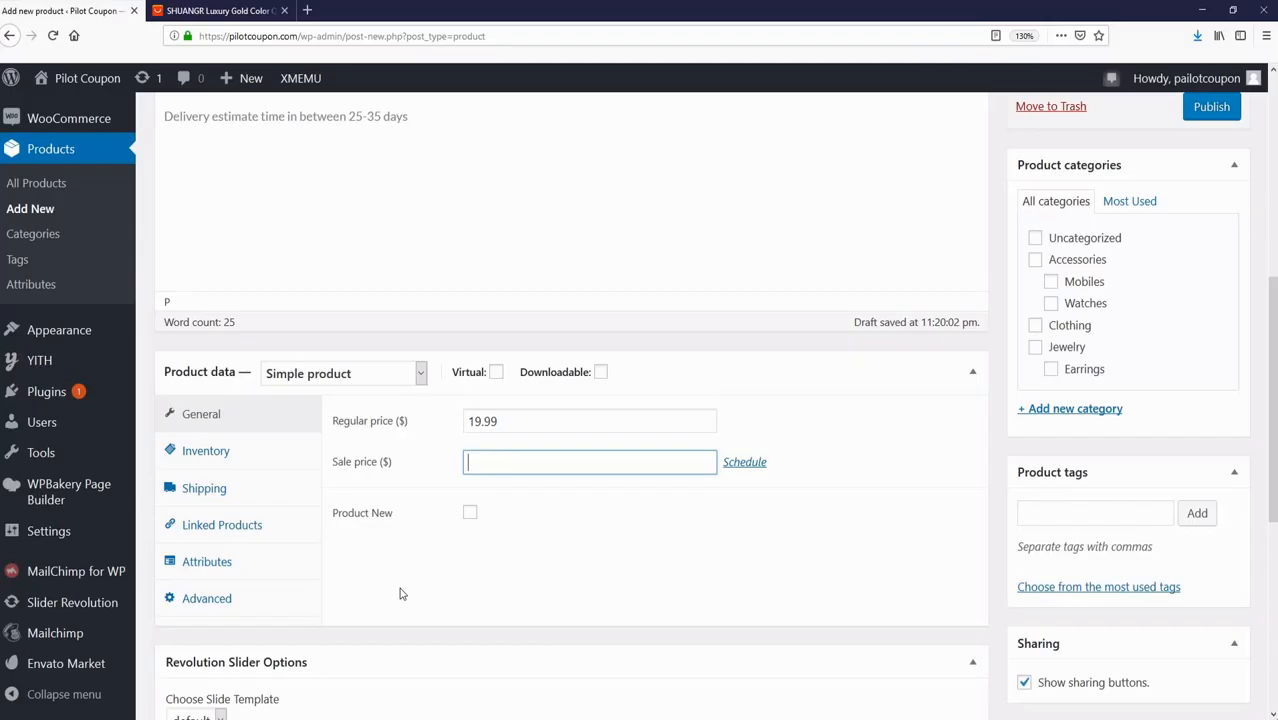
pyautogui.write('12.99')
pyautogui.click(432, 543)
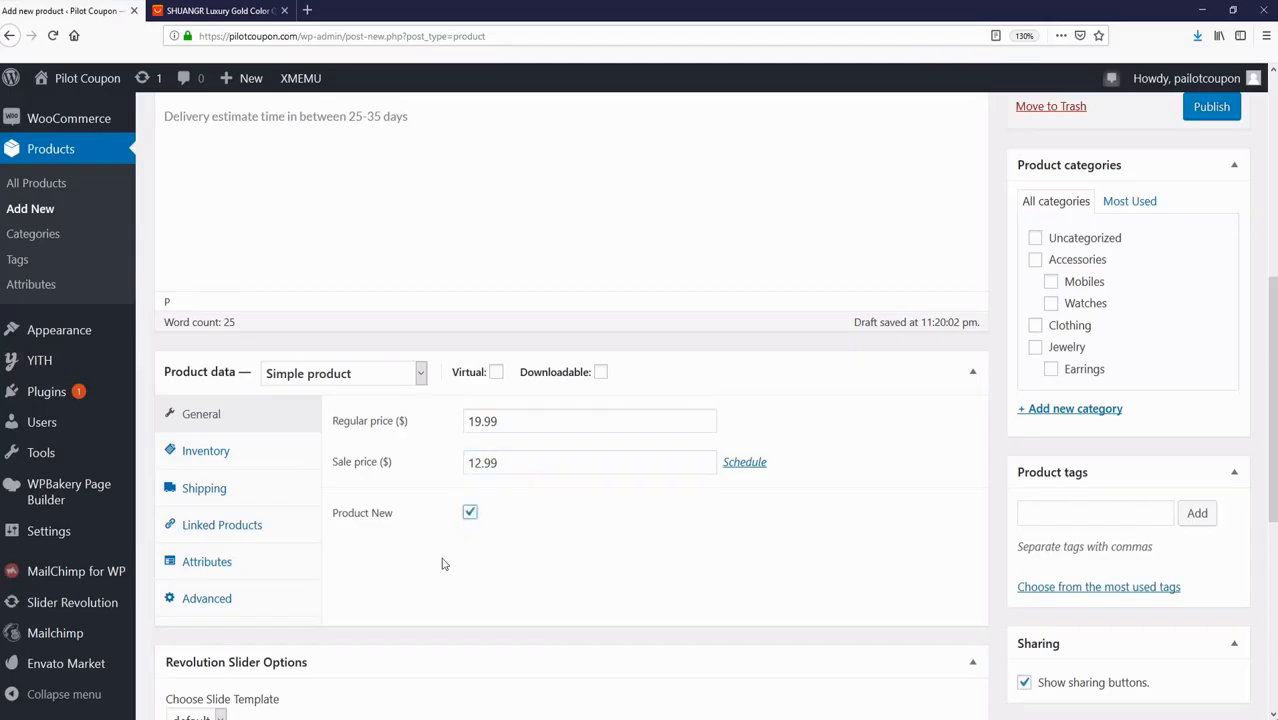
# Set the product's SKU to 1006 in its inventory data.
pyautogui.click(229, 453)
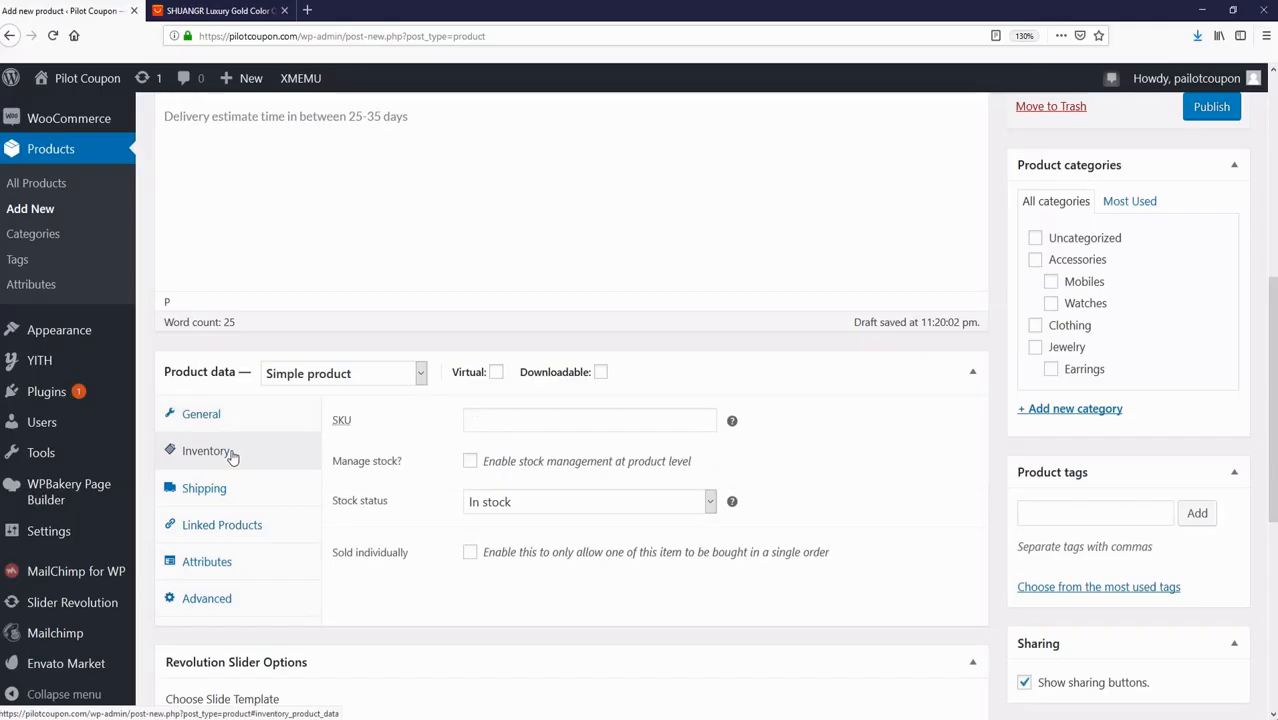
pyautogui.click(488, 414)
pyautogui.write('1')
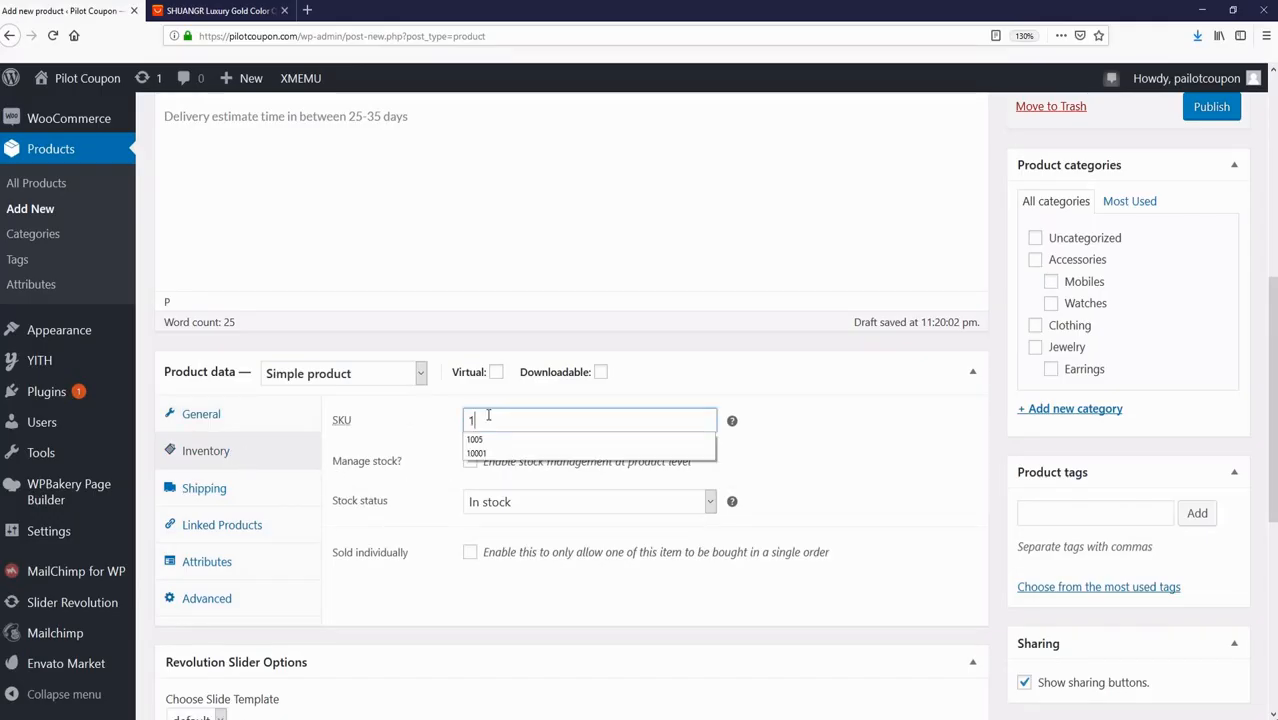
pyautogui.write('006')
# Set the product's weight to 0.6 kg in its shipping data.
pyautogui.click(228, 490)
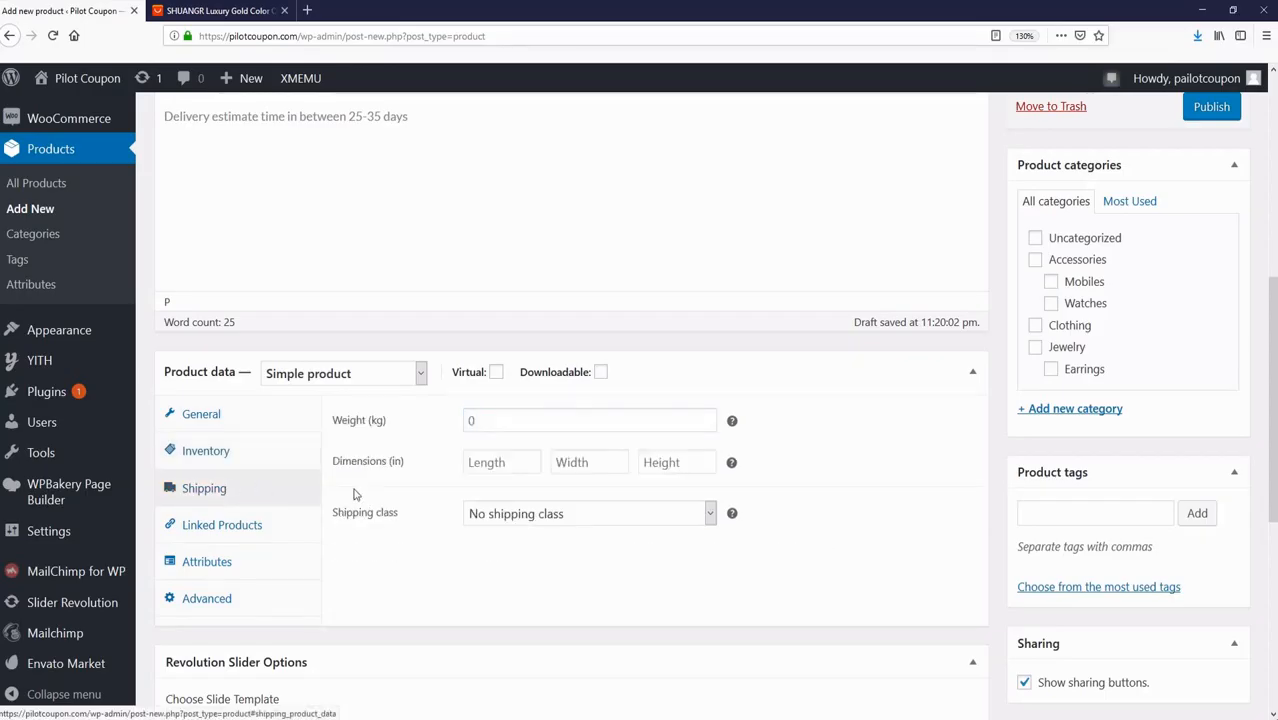
pyautogui.click(506, 421)
pyautogui.write('0')
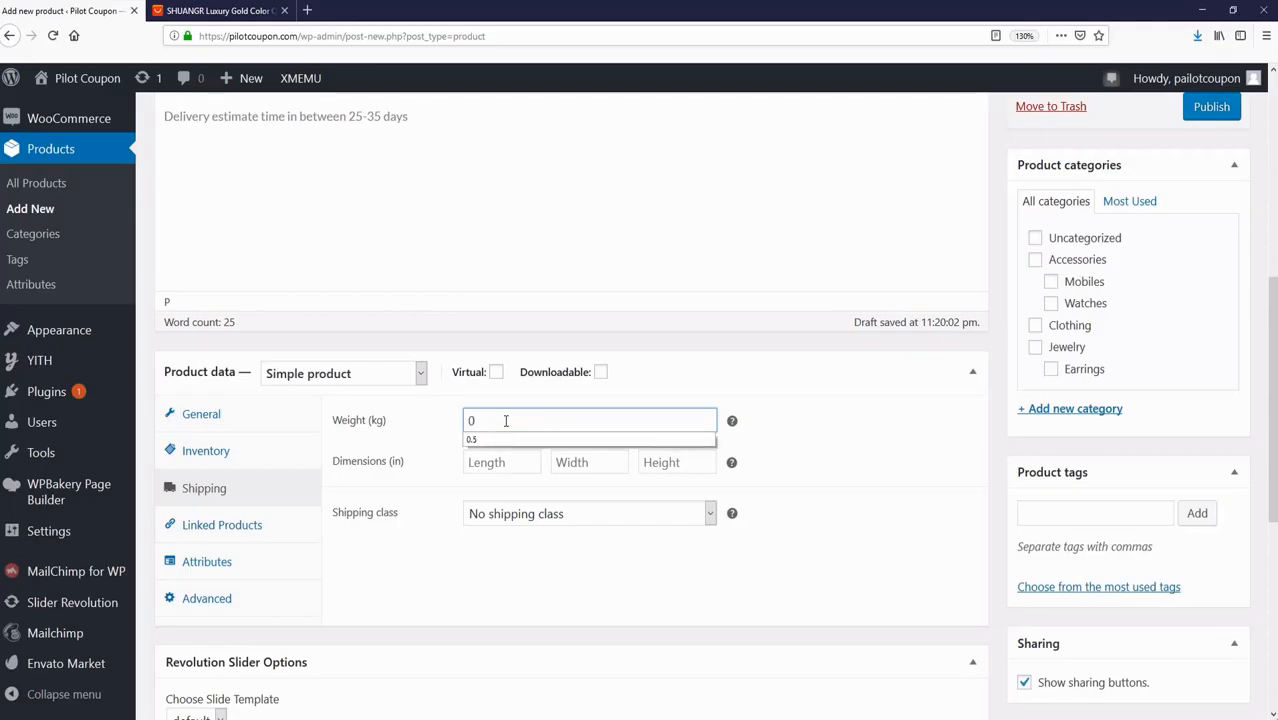
pyautogui.write('.6')
pyautogui.click(414, 583)
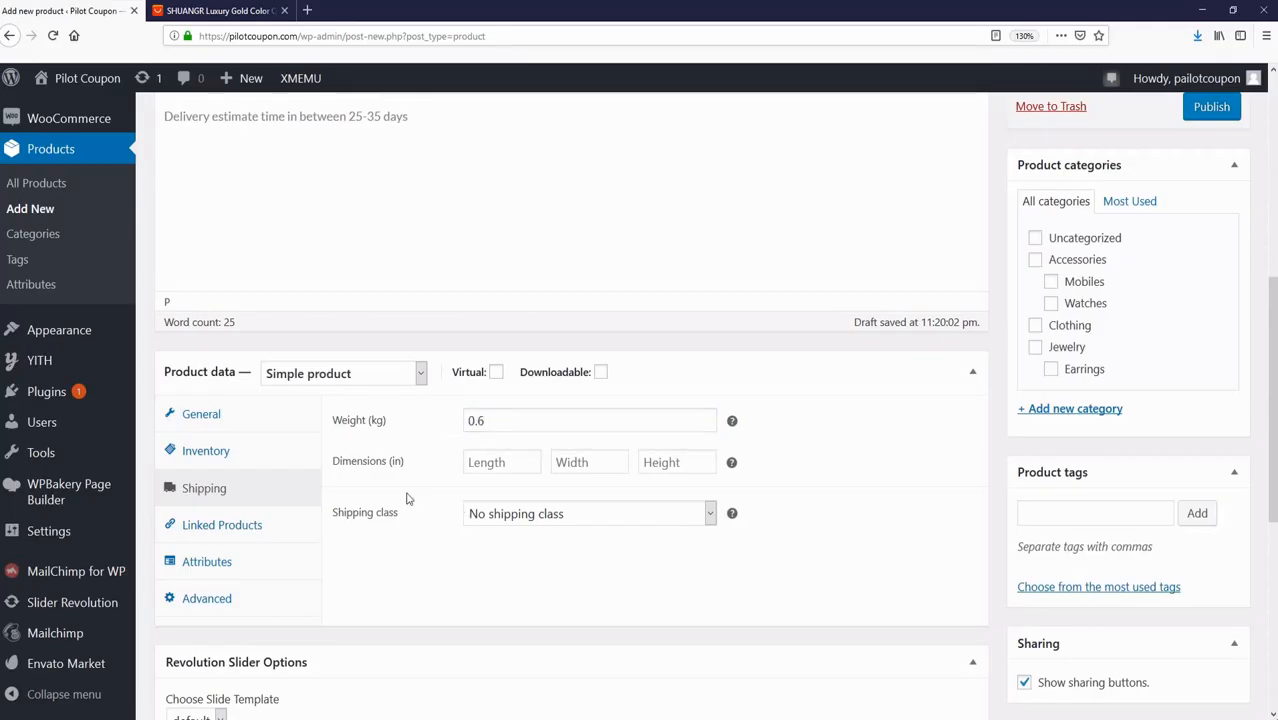
# Review the product's linked products, attributes, advanced and general data, and look over the sections below.
pyautogui.click(196, 527)
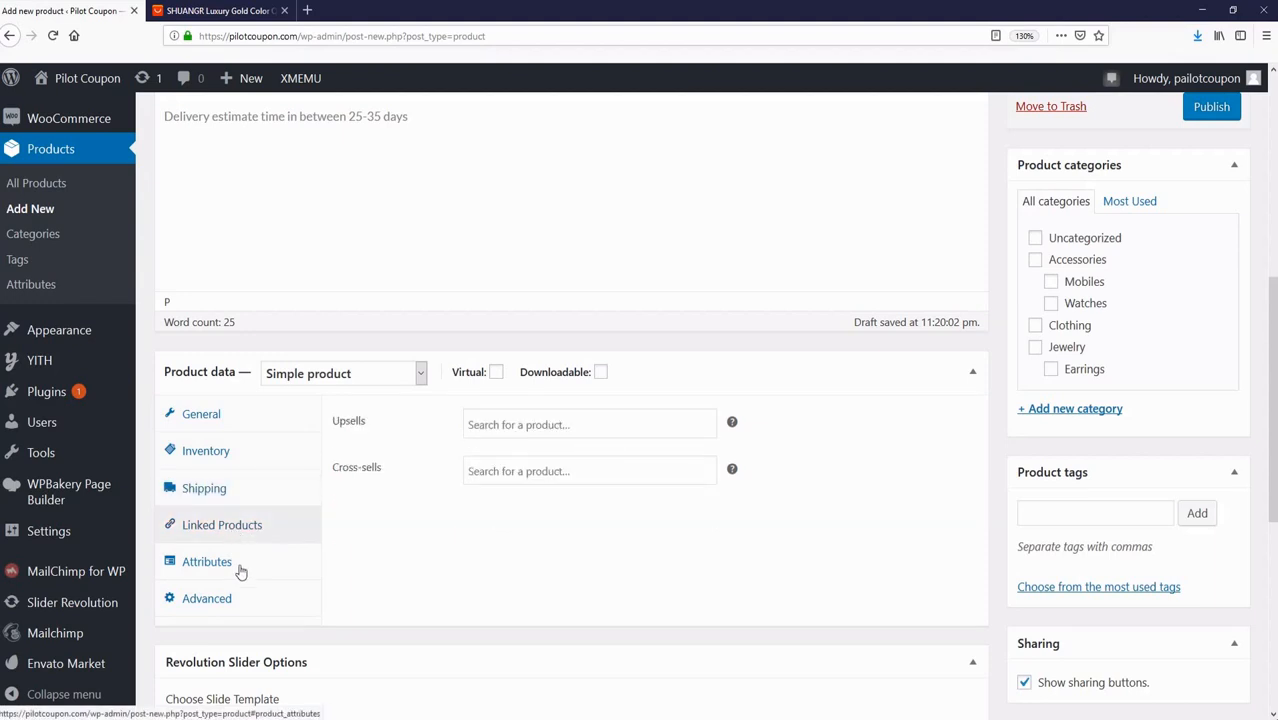
pyautogui.click(222, 567)
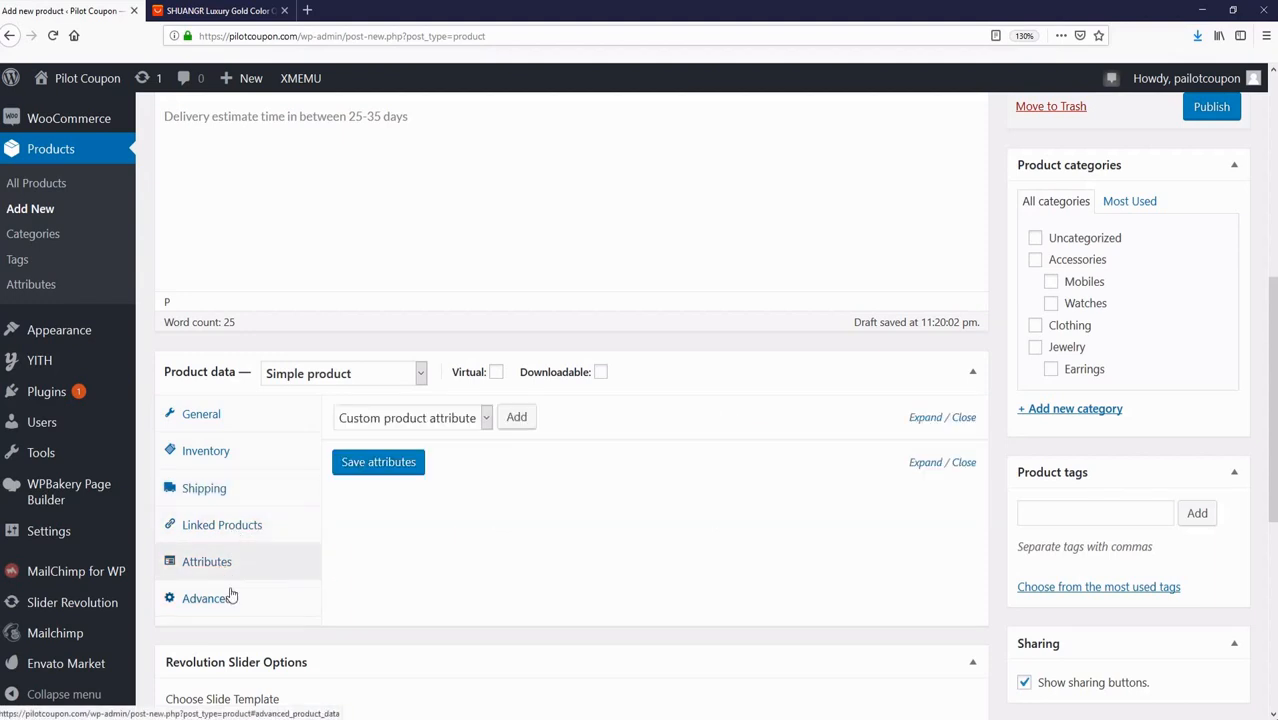
pyautogui.click(230, 597)
pyautogui.click(211, 418)
pyautogui.scroll(-3, 428, 524)
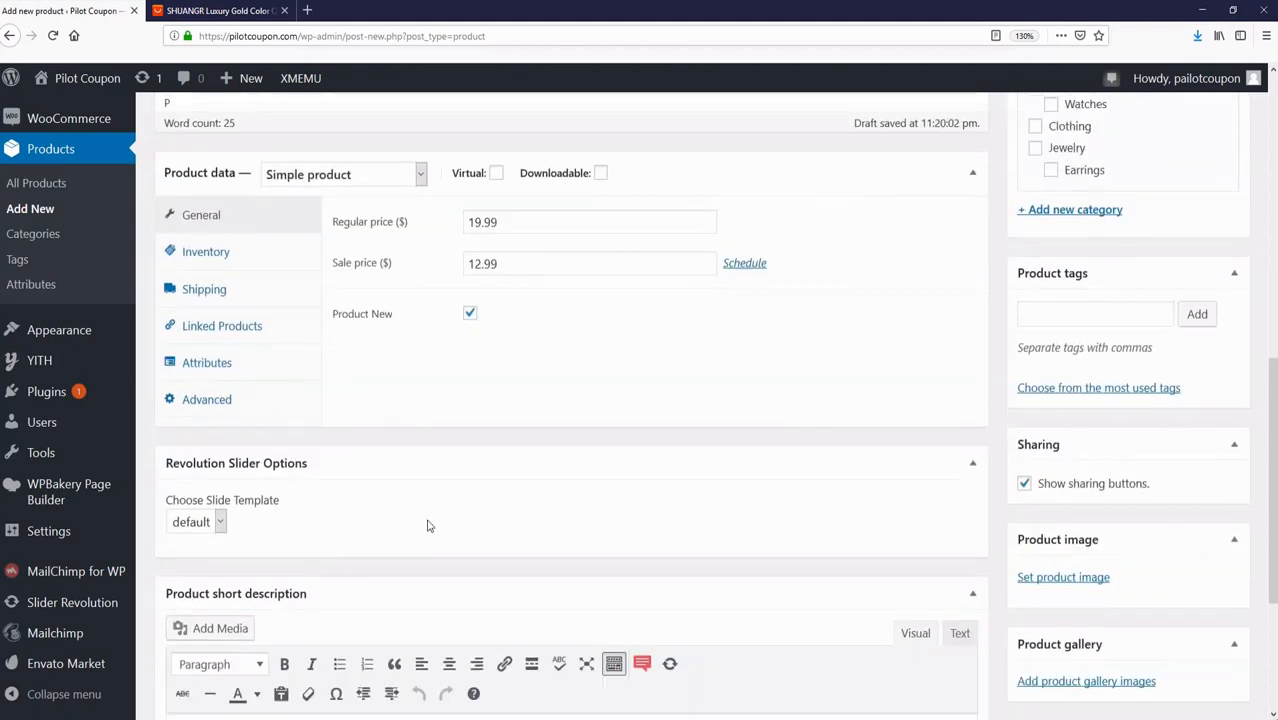
pyautogui.scroll(-3, 428, 526)
# Copy the description's "SHUANGR Luxury Gold-Color..." line into the product short description and remove the bold from the original line.
pyautogui.scroll(15, 425, 526)
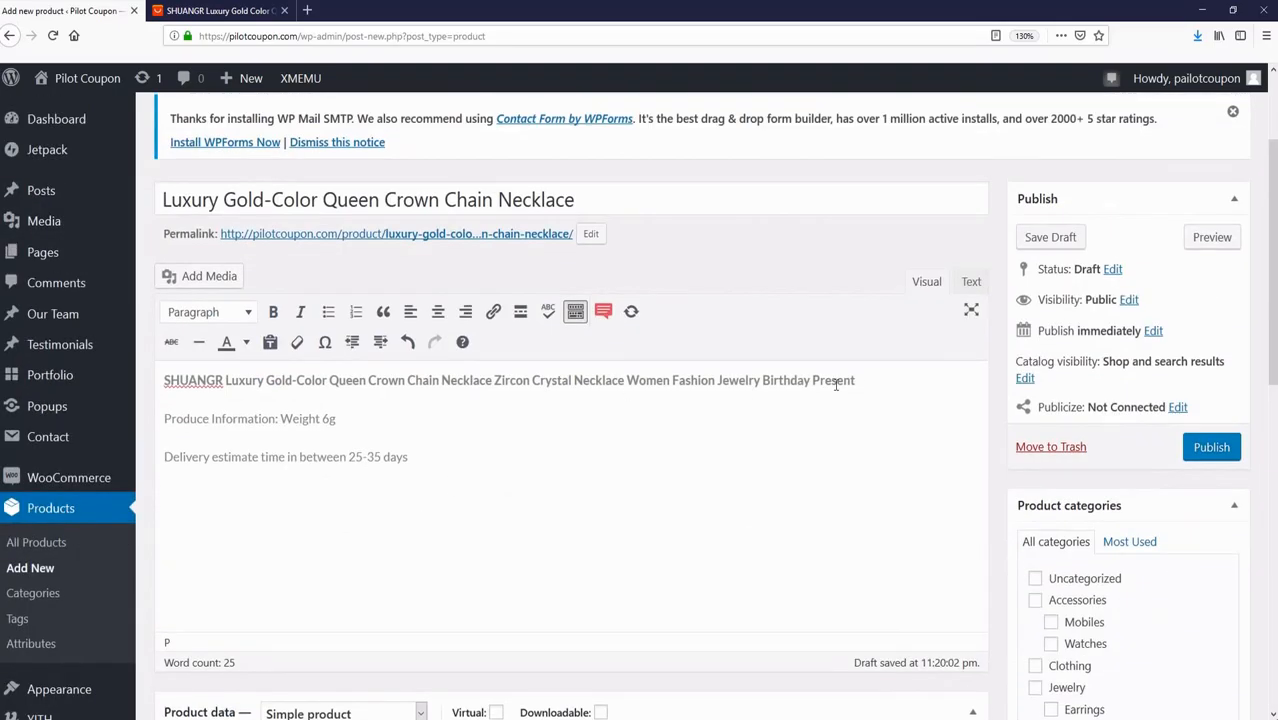
pyautogui.moveTo(869, 380); pyautogui.dragTo(160, 376)
pyautogui.hotkey('ctrl', 'c')
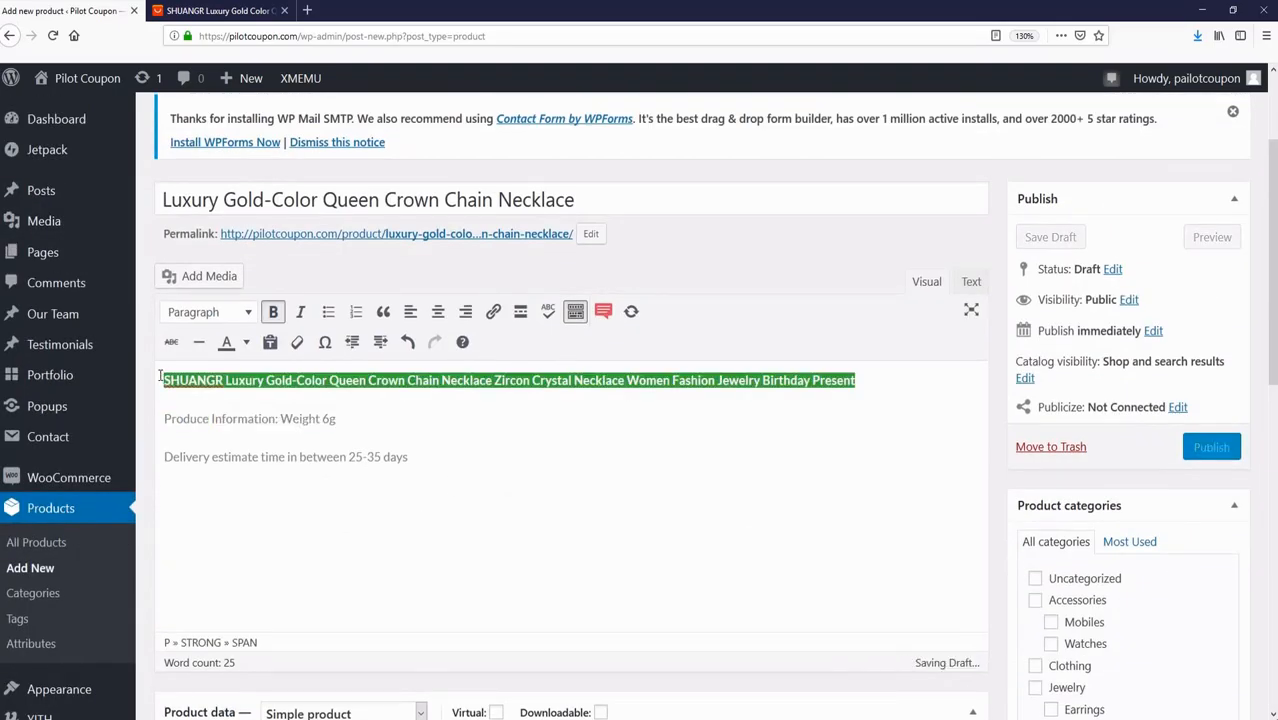
pyautogui.click(273, 311)
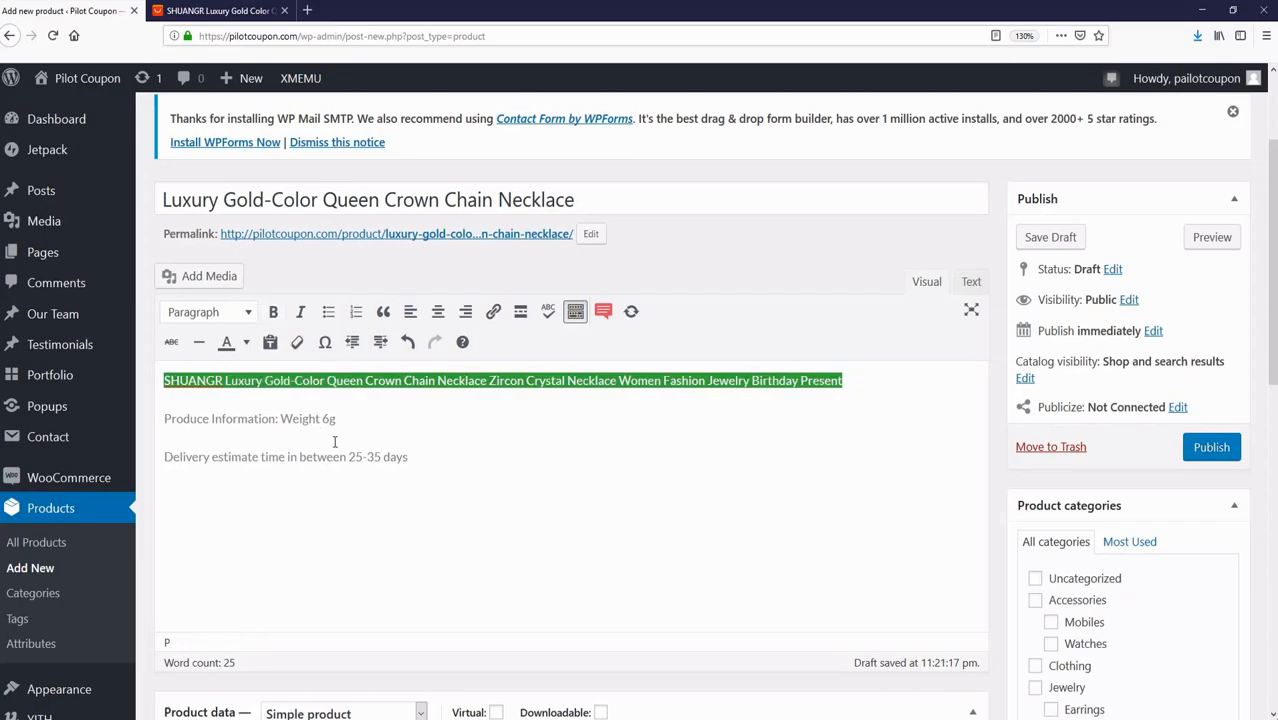
pyautogui.click(336, 444)
pyautogui.scroll(-15, 355, 456)
pyautogui.hotkey('ctrl', 'v')
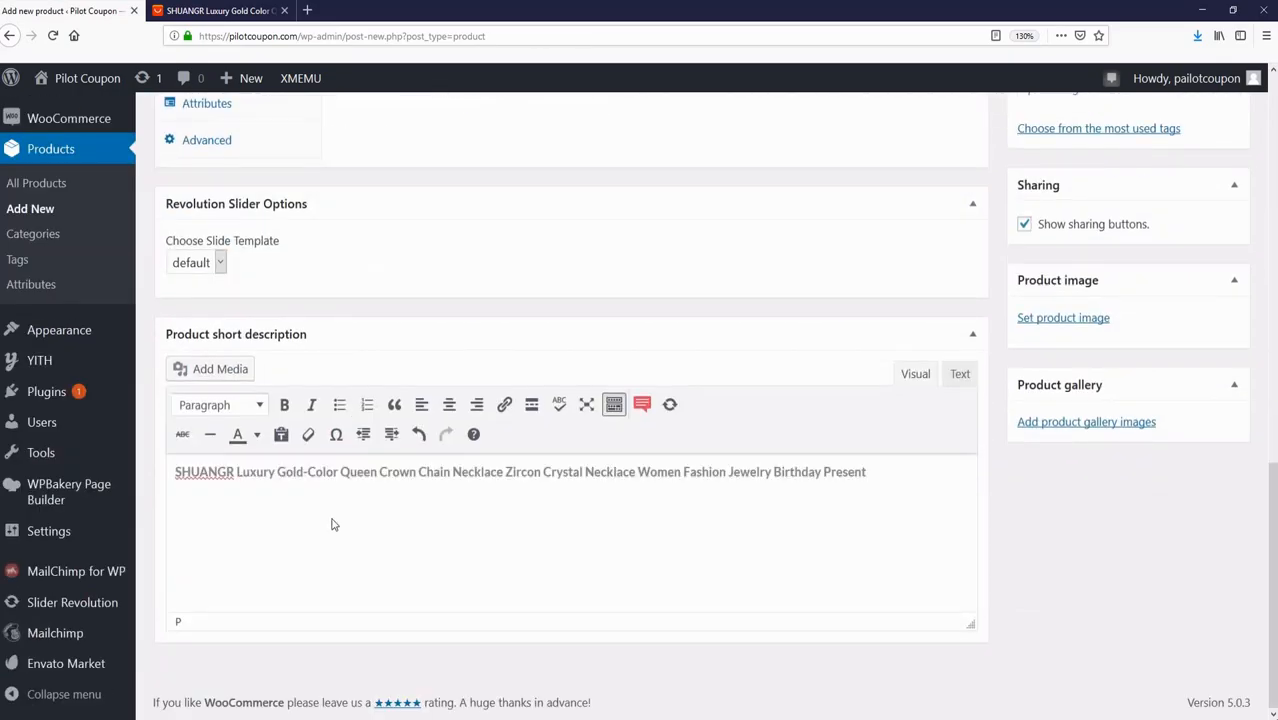
# Remove the bold formatting from the whole line in the product short description.
pyautogui.moveTo(866, 472); pyautogui.dragTo(152, 475)
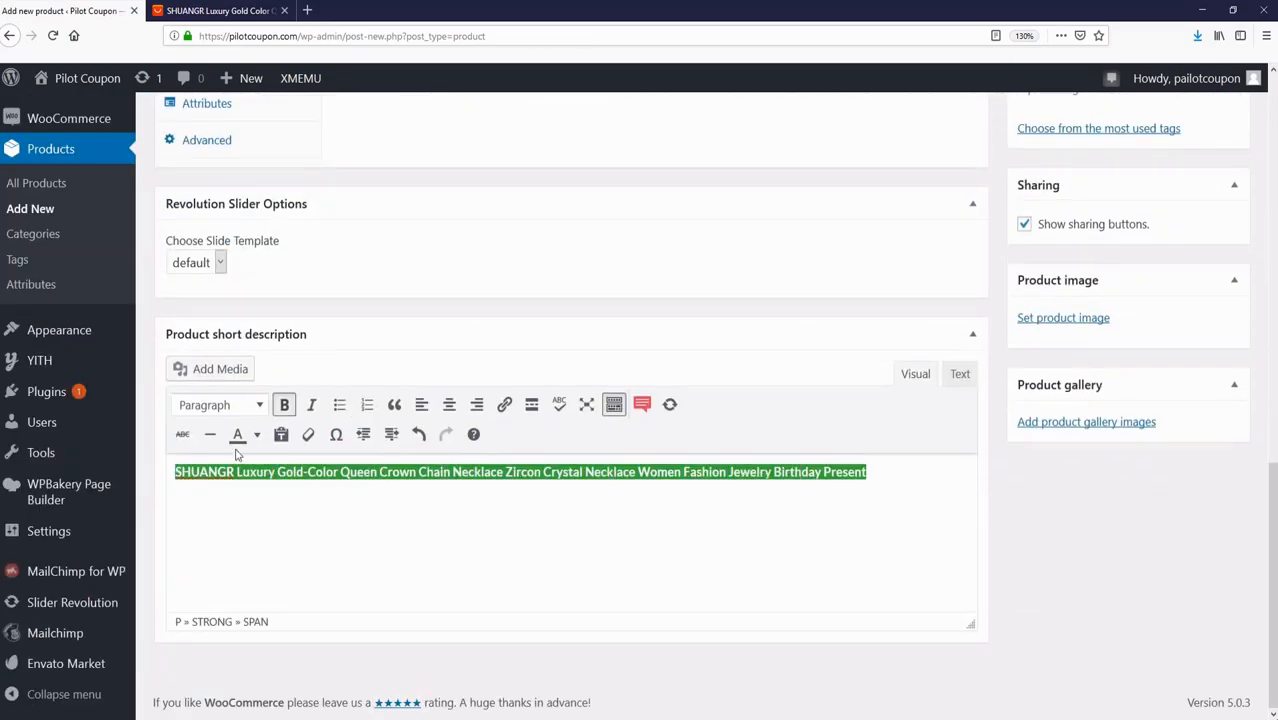
pyautogui.click(284, 404)
pyautogui.click(394, 508)
# Upload HTB1lWV3QVXXXXaQXVXXq6xXFXXXO.jpg from the Desktop and set it as the product image.
pyautogui.scroll(3, 708, 512)
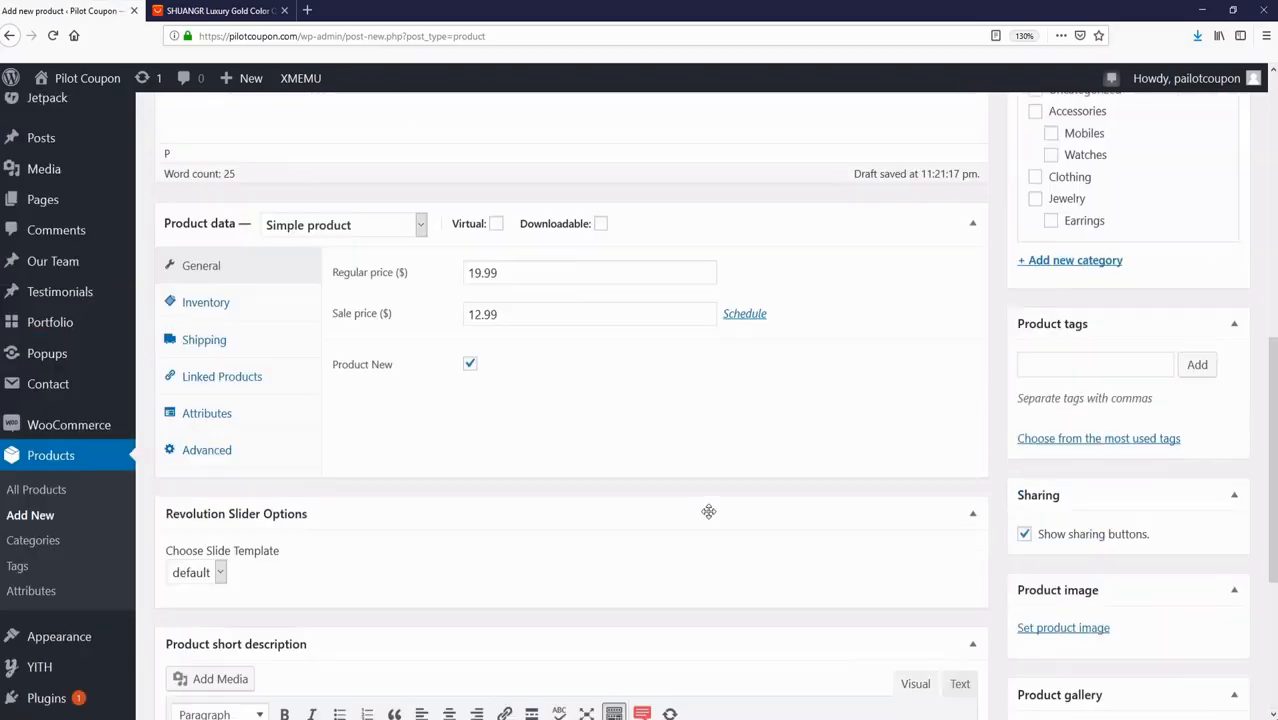
pyautogui.scroll(-3, 708, 512)
pyautogui.click(1045, 320)
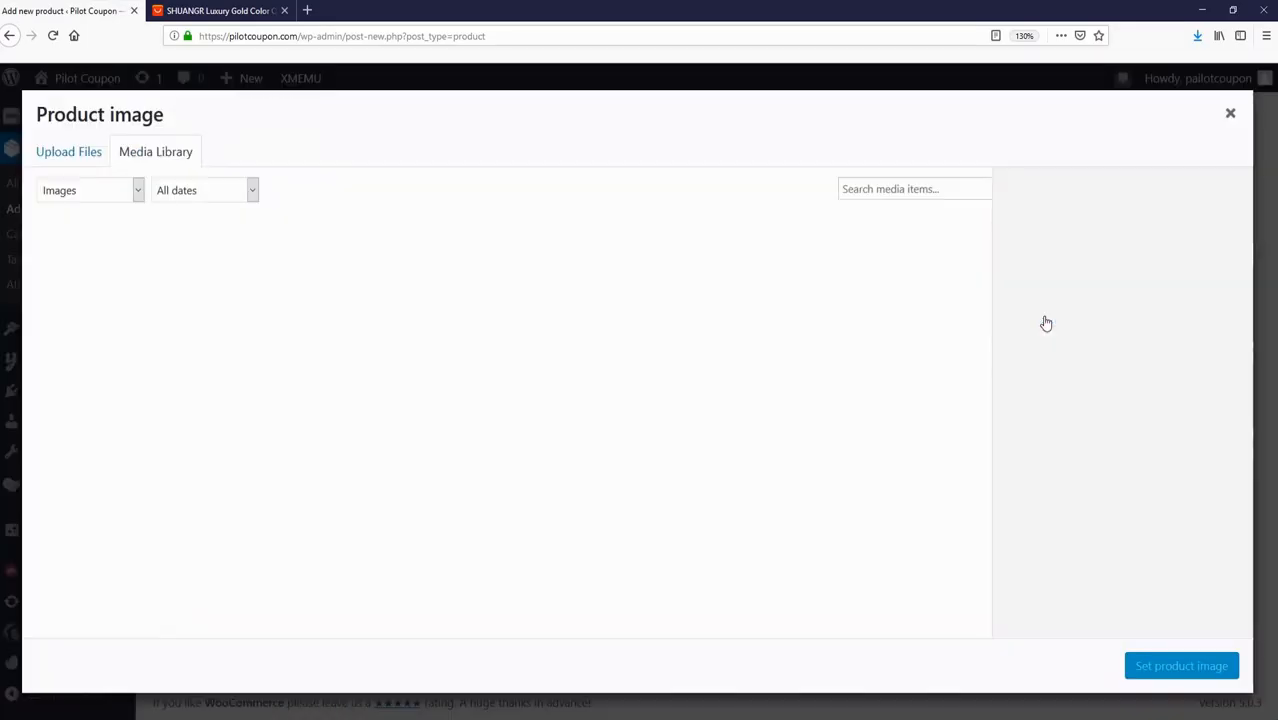
pyautogui.click(77, 157)
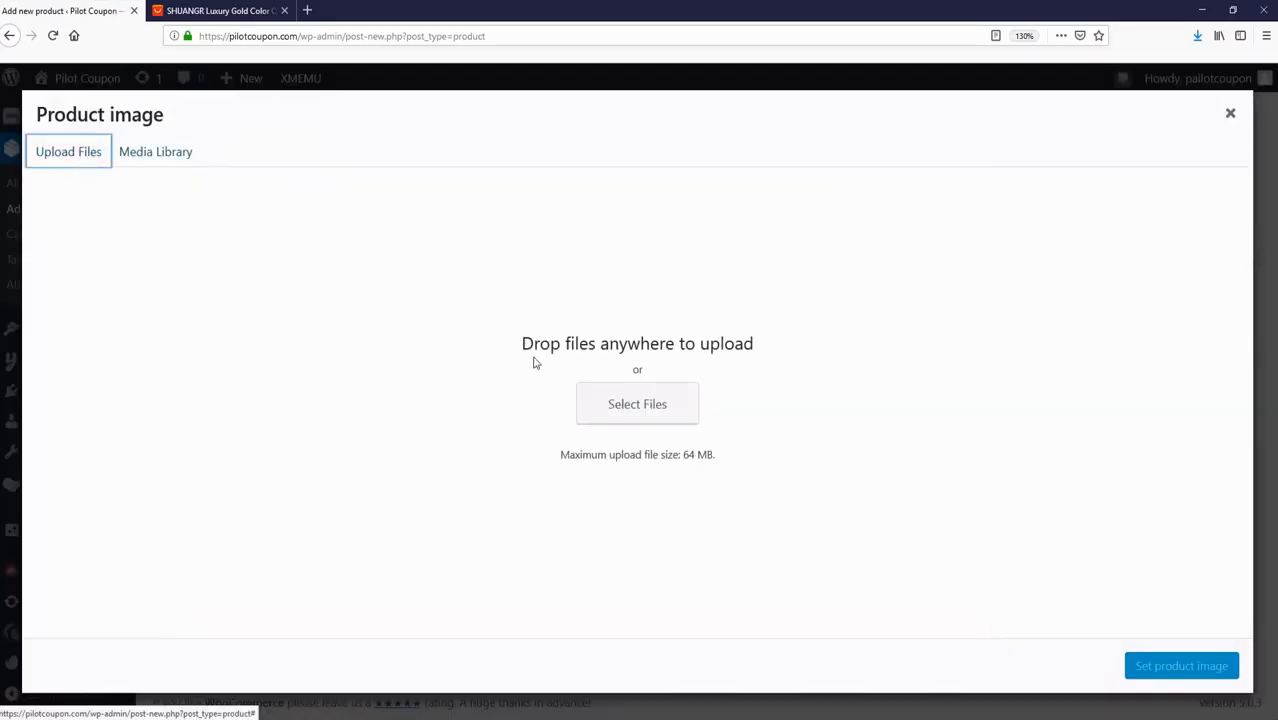
pyautogui.click(622, 403)
pyautogui.scroll(-2, 437, 217)
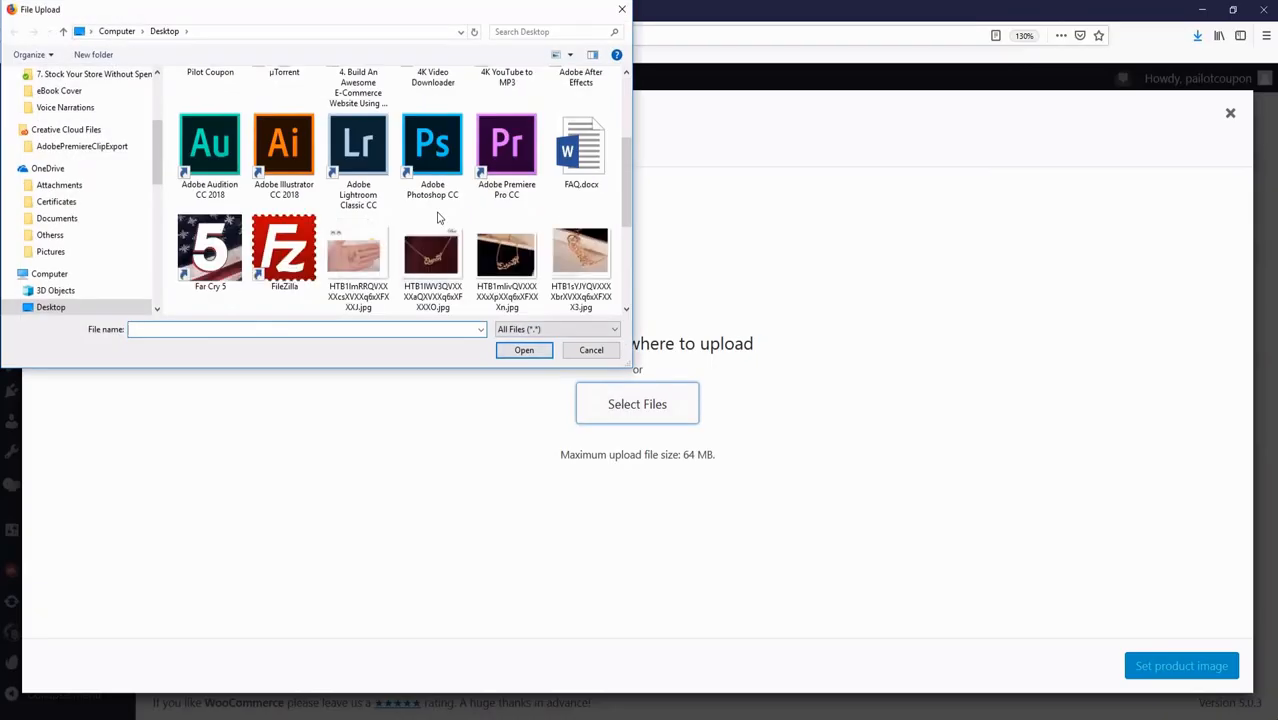
pyautogui.doubleClick(433, 256)
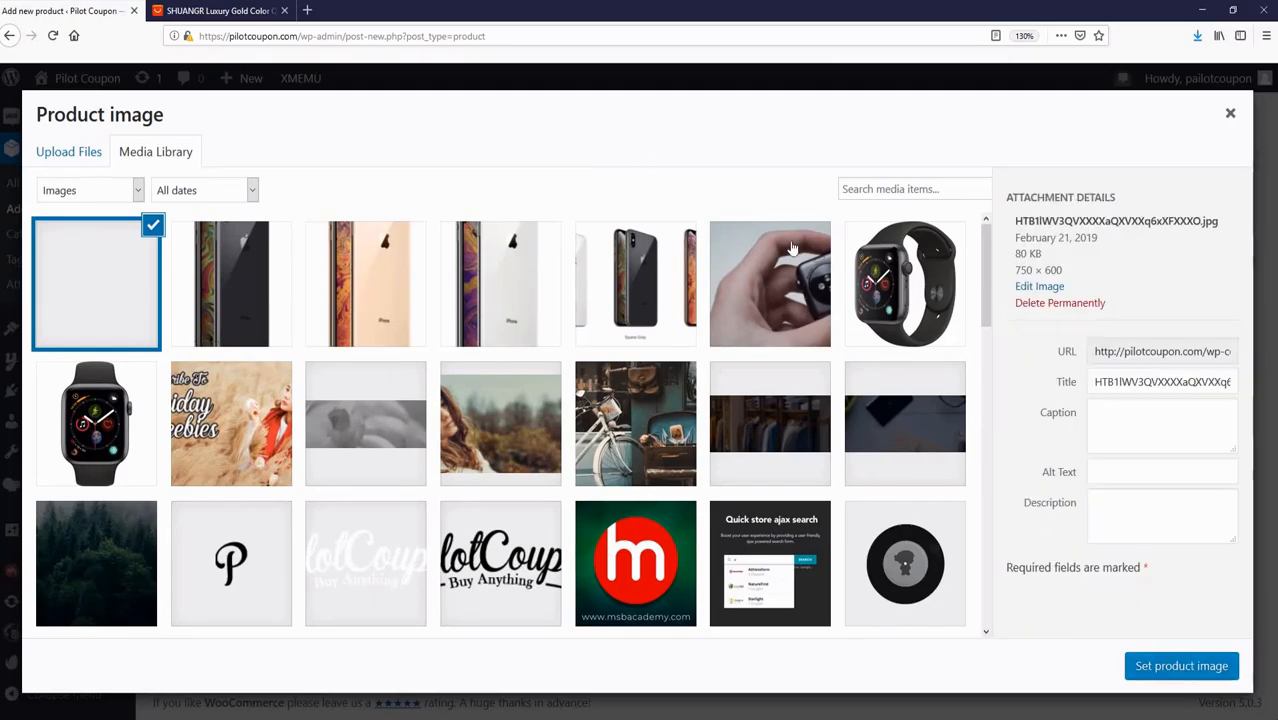
pyautogui.click(1180, 666)
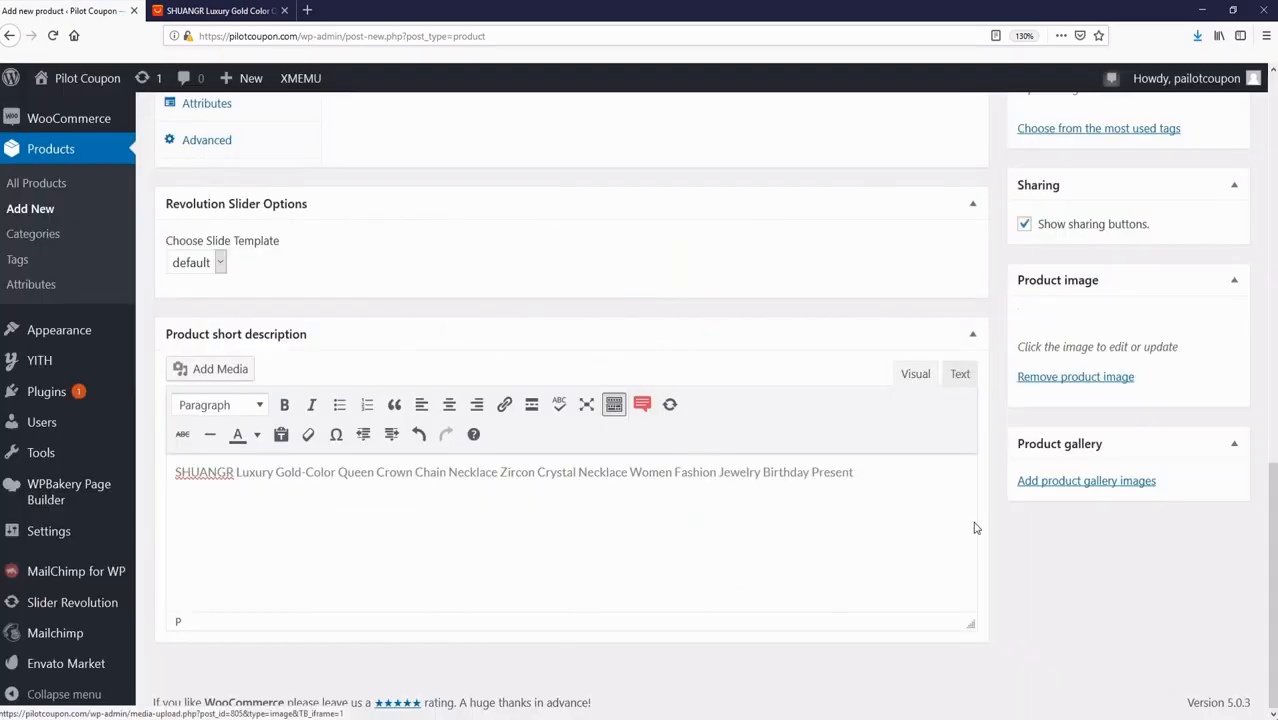
# Upload HTB1sYJYQVXXXXbrXVXXq6xXFXXX3.jpg from the Desktop as a product gallery image.
pyautogui.scroll(-2, 973, 524)
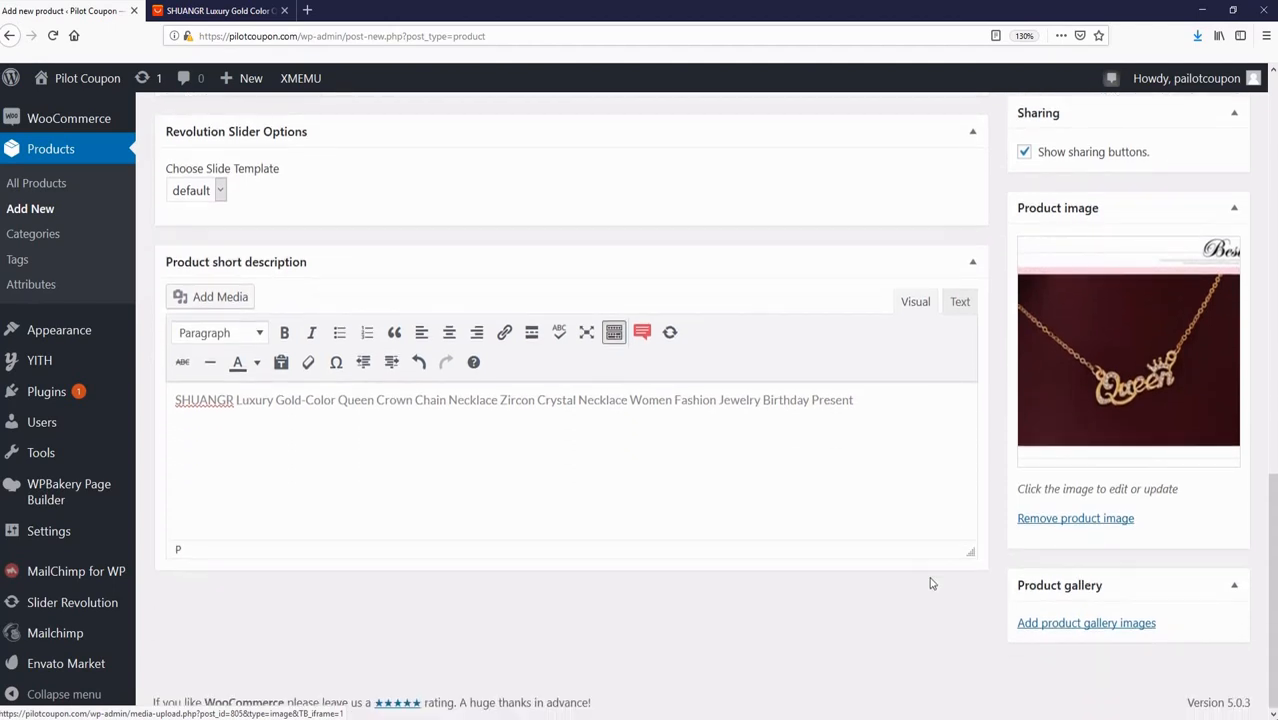
pyautogui.click(1056, 624)
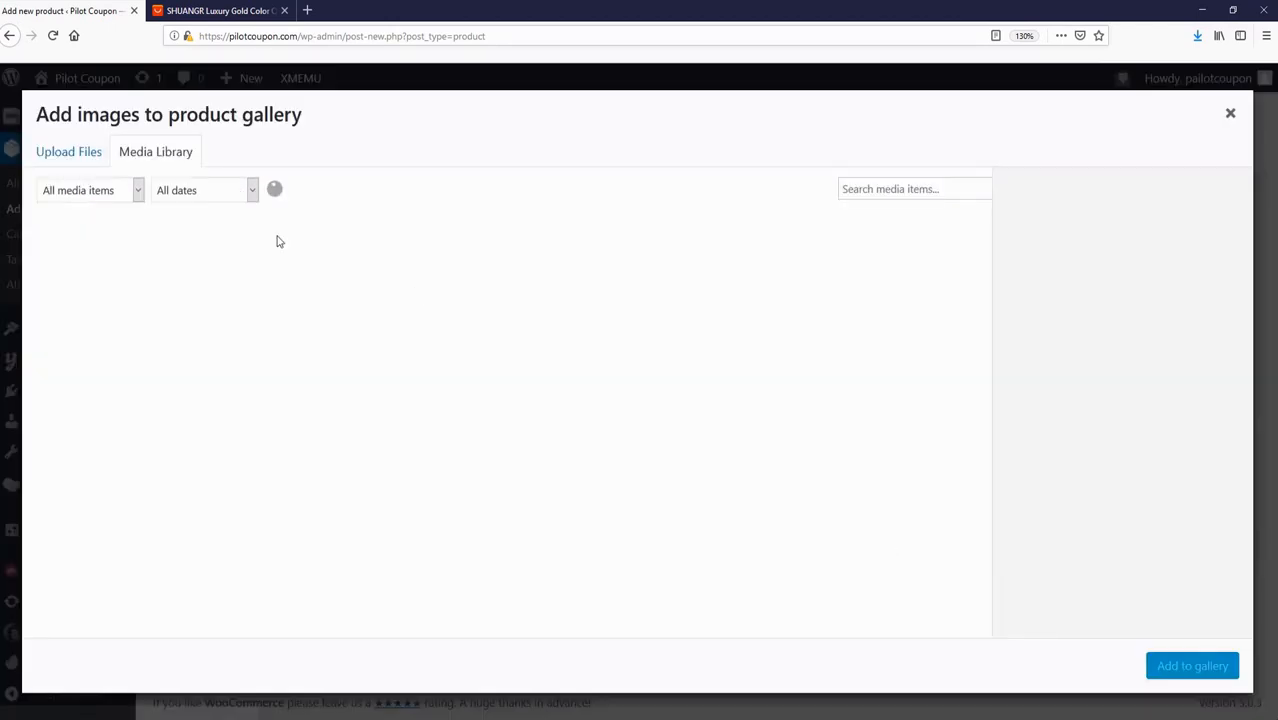
pyautogui.click(63, 152)
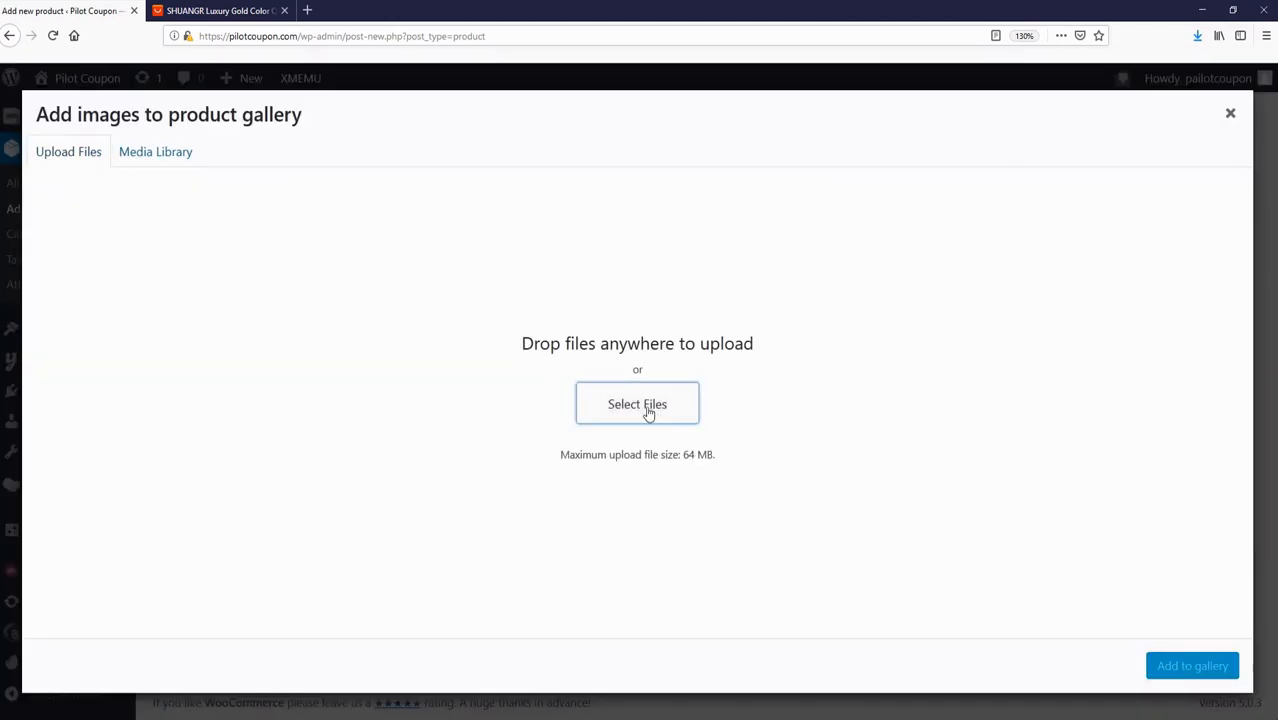
pyautogui.click(646, 410)
pyautogui.scroll(-5, 553, 252)
pyautogui.scroll(3, 424, 277)
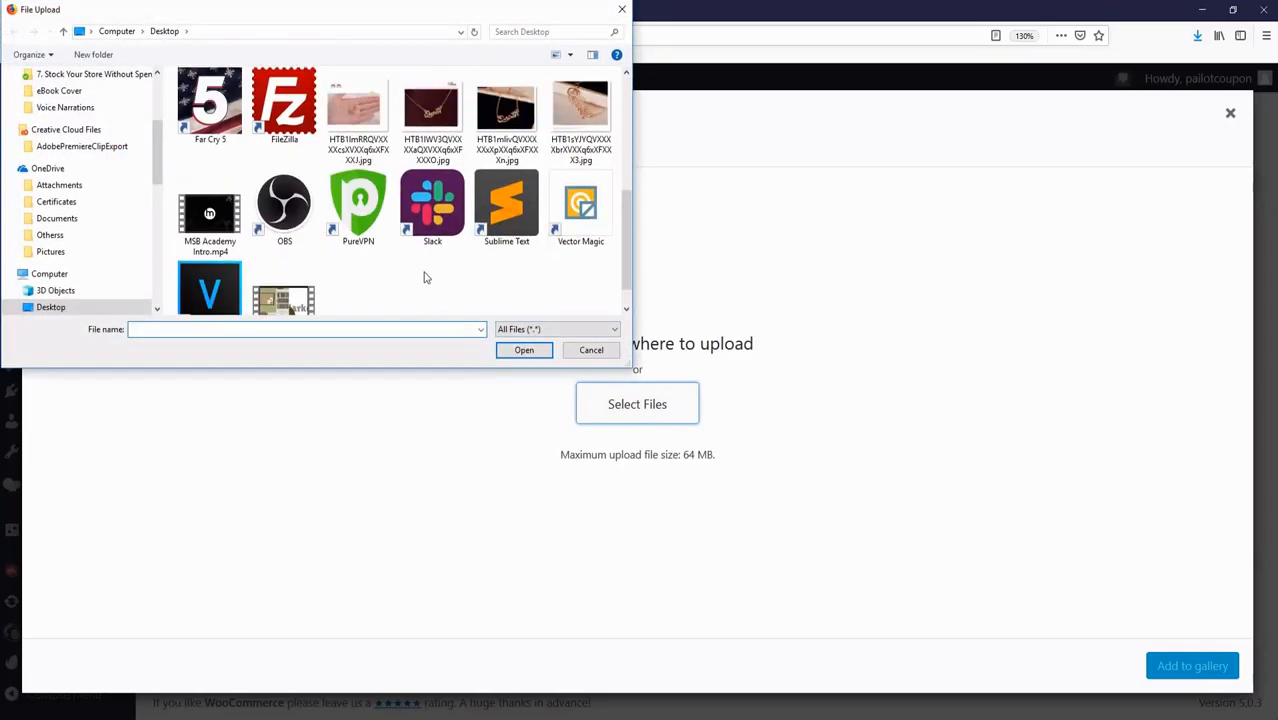
pyautogui.doubleClick(575, 200)
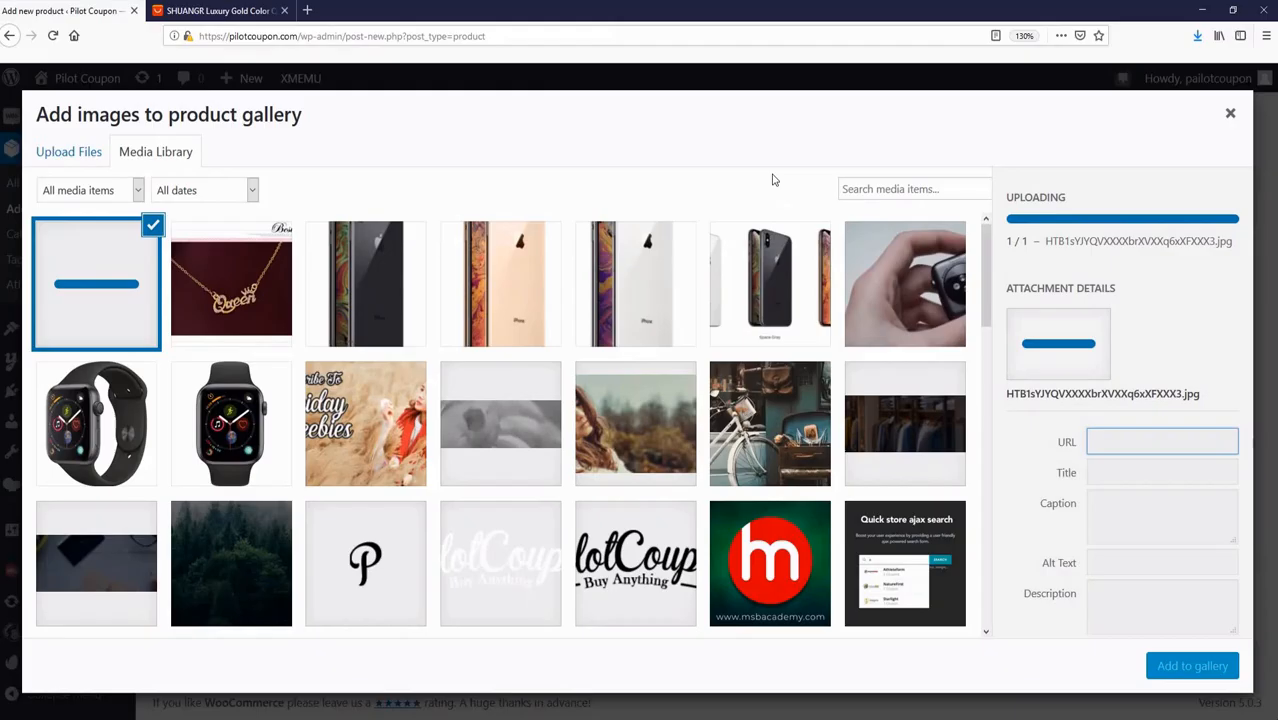
# Upload the Desktop photo of the Queen necklace on a black background and add both uploaded photos to the product gallery.
pyautogui.click(90, 157)
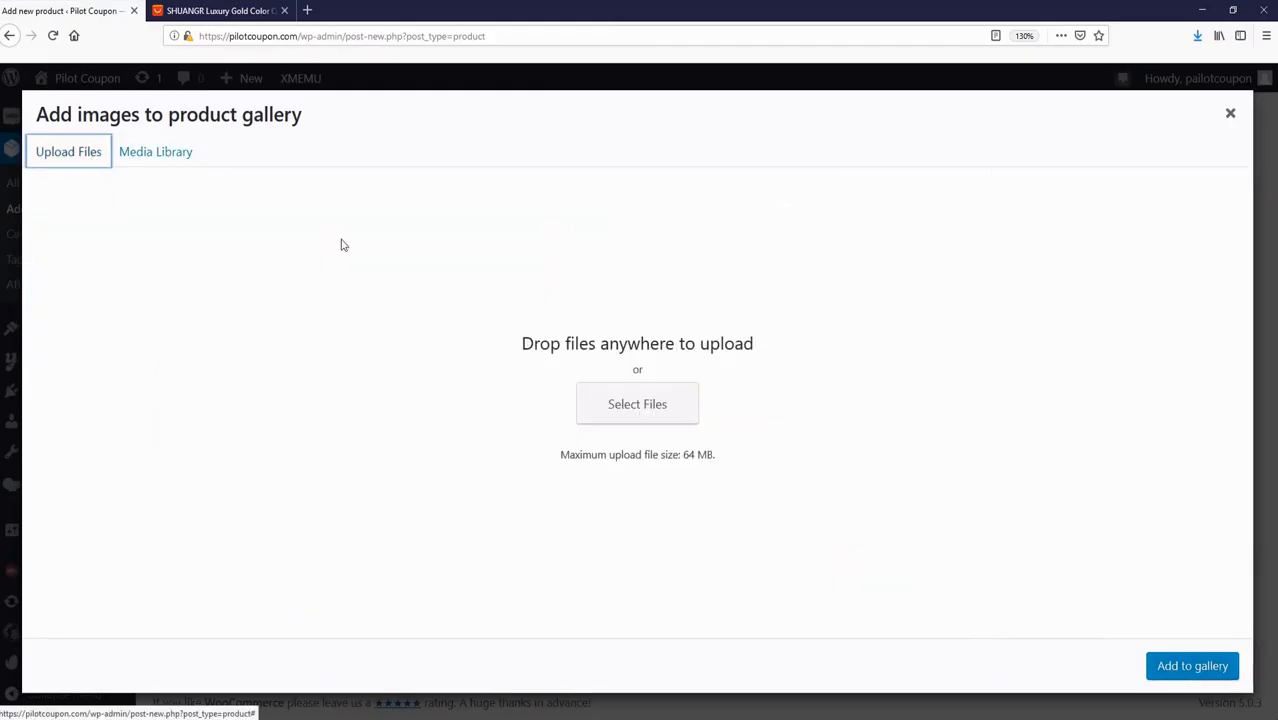
pyautogui.click(588, 394)
pyautogui.scroll(-5, 480, 226)
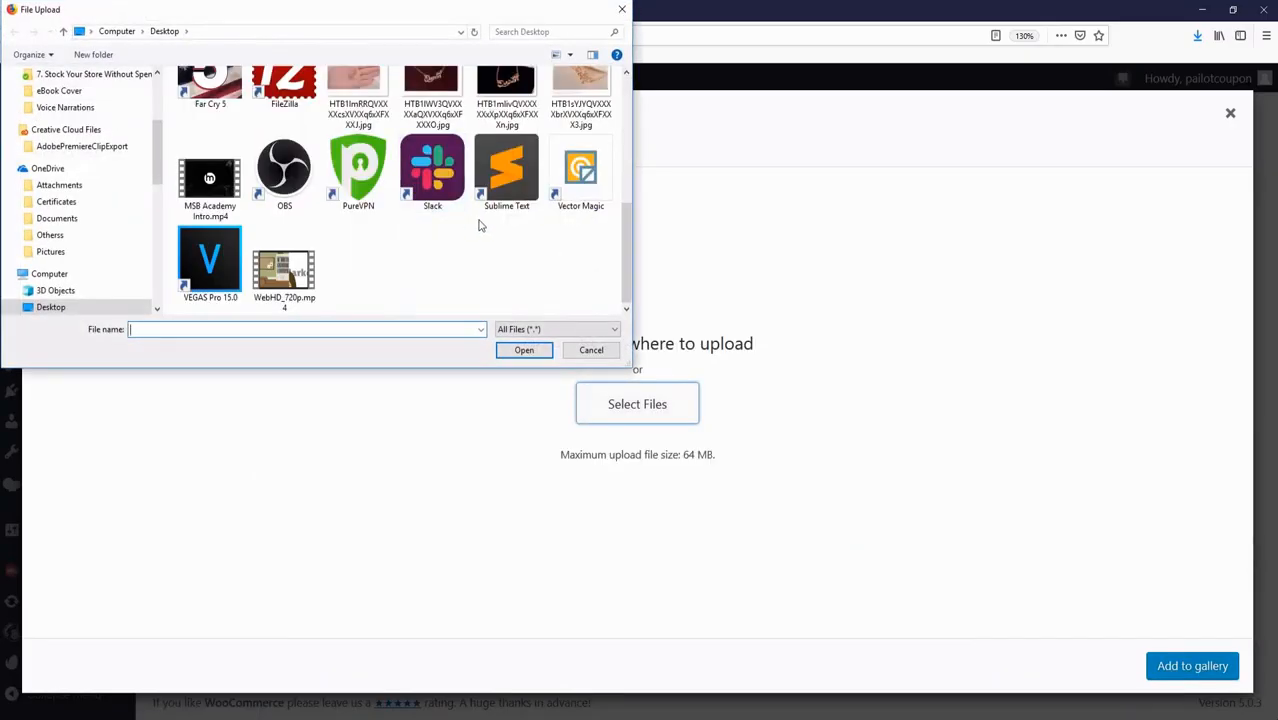
pyautogui.scroll(1, 480, 226)
pyautogui.doubleClick(492, 117)
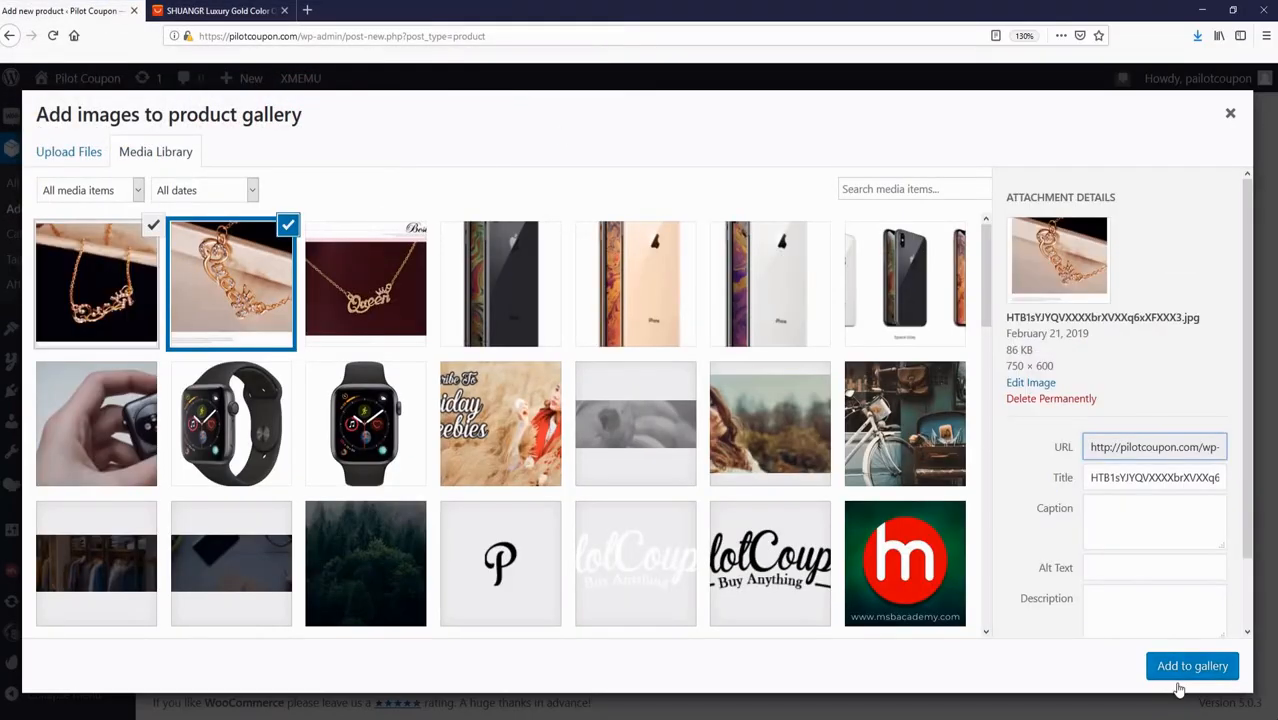
pyautogui.click(1184, 672)
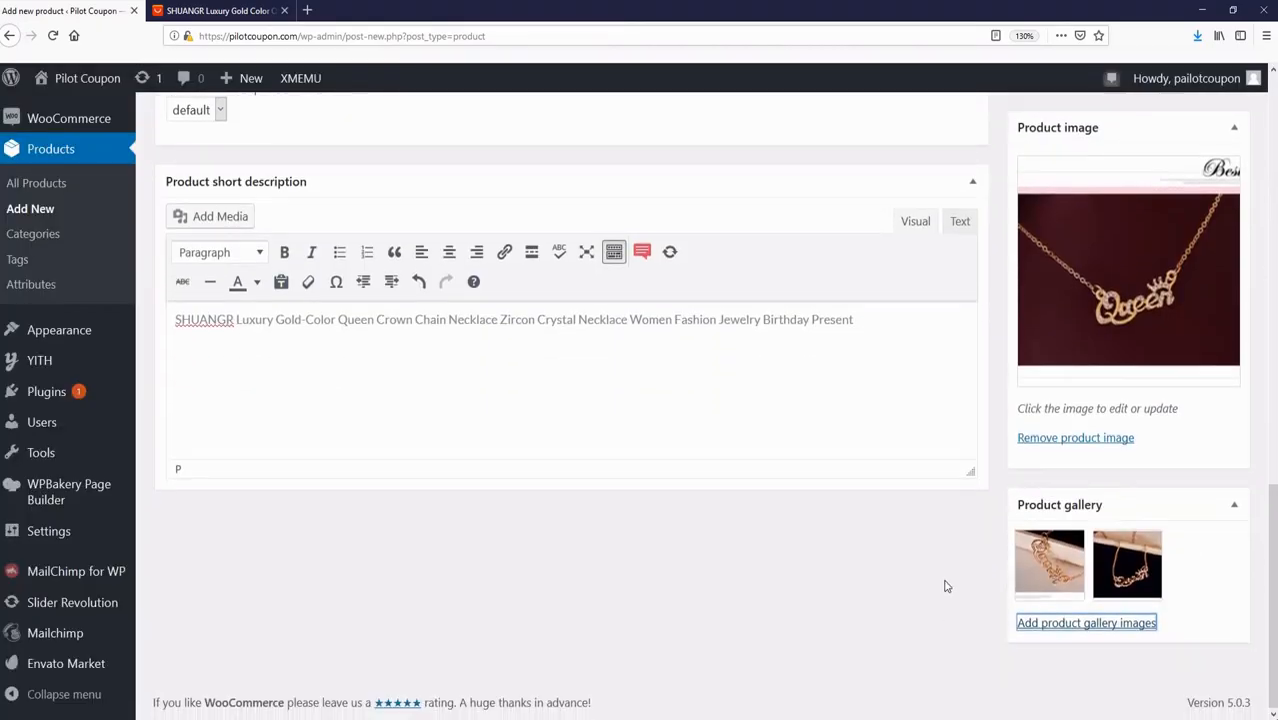
# Copy the word "Necklace" from the product title and add it as a product tag.
pyautogui.scroll(5, 995, 570)
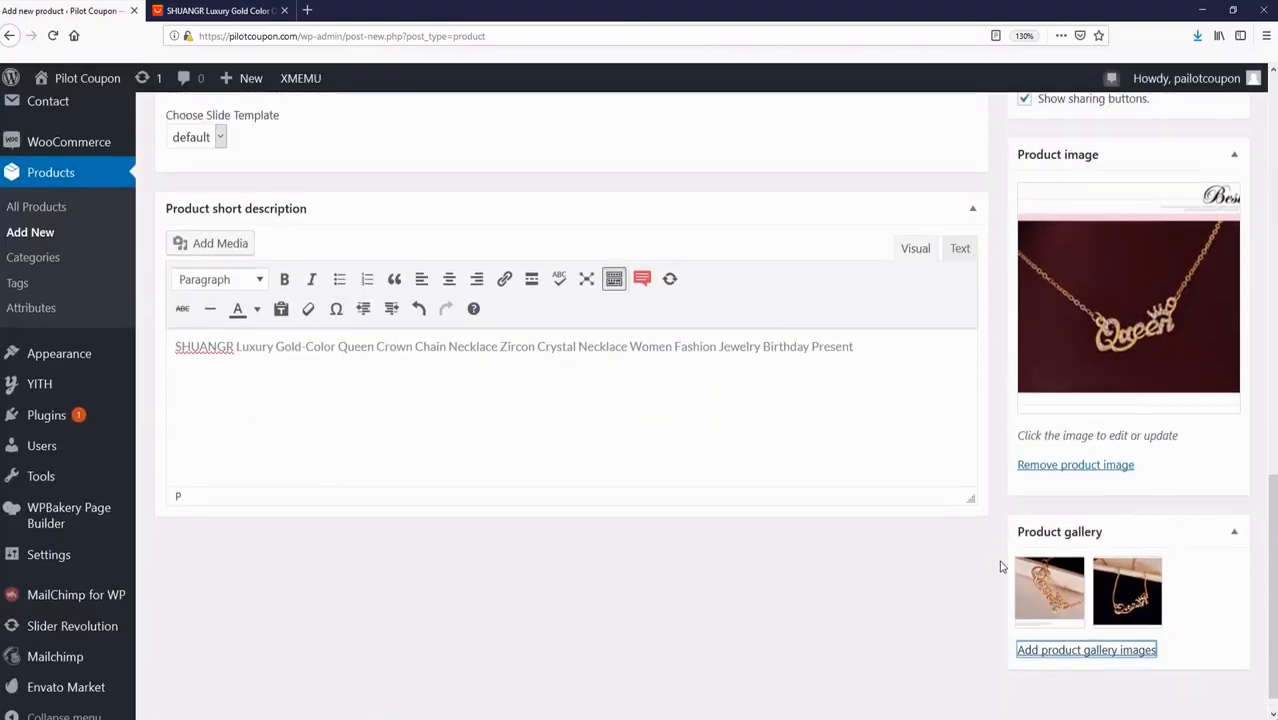
pyautogui.scroll(10, 998, 570)
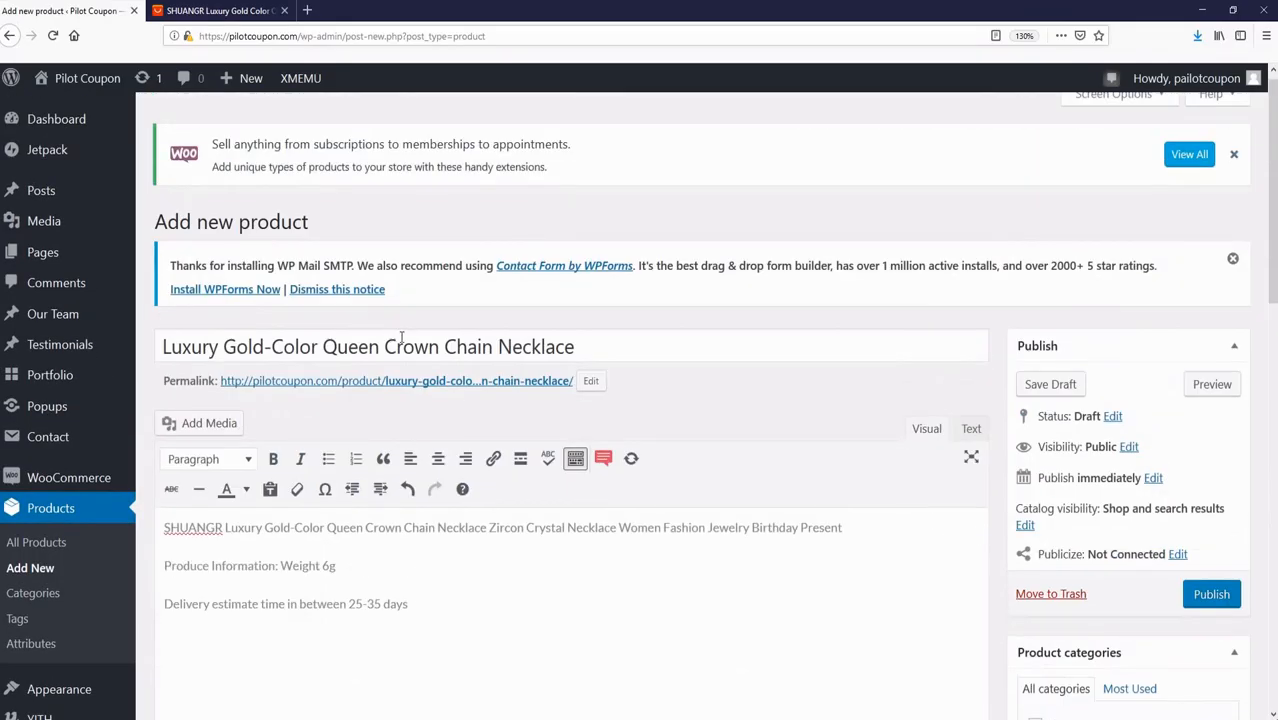
pyautogui.moveTo(497, 349); pyautogui.dragTo(587, 350)
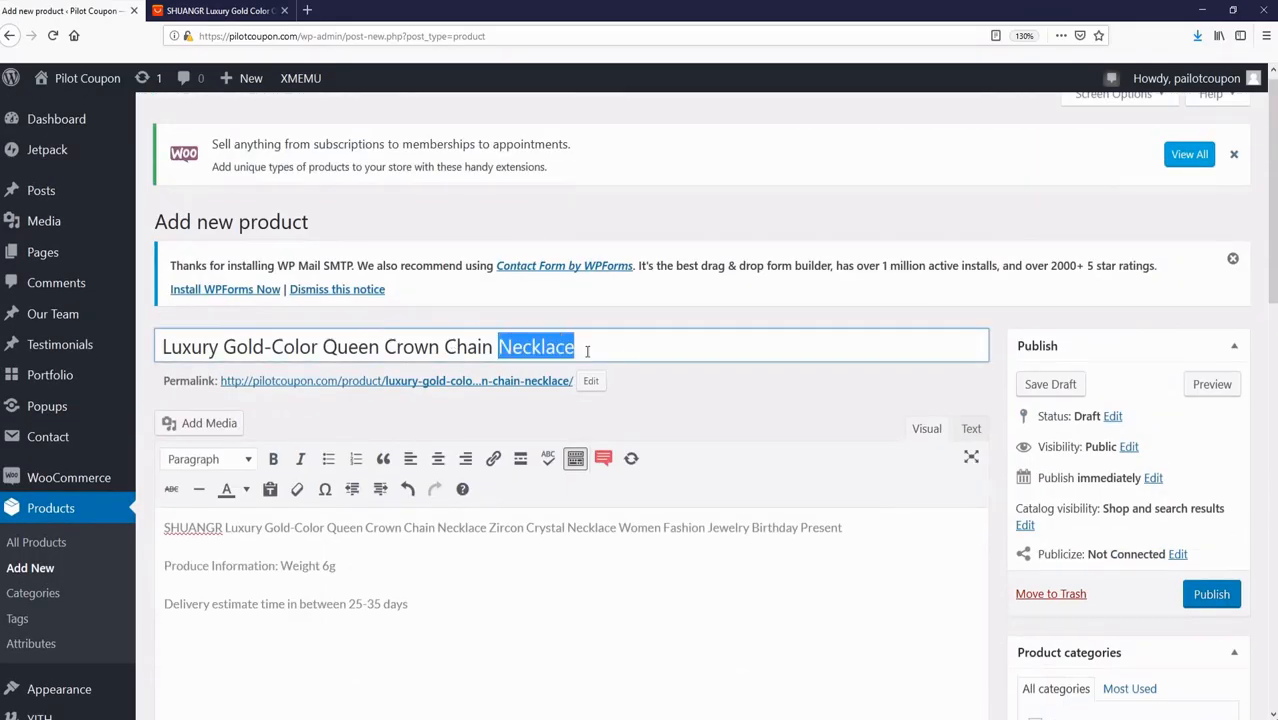
pyautogui.hotkey('ctrl', 'c')
pyautogui.scroll(-6, 651, 362)
pyautogui.click(1023, 503)
pyautogui.hotkey('ctrl', 'v')
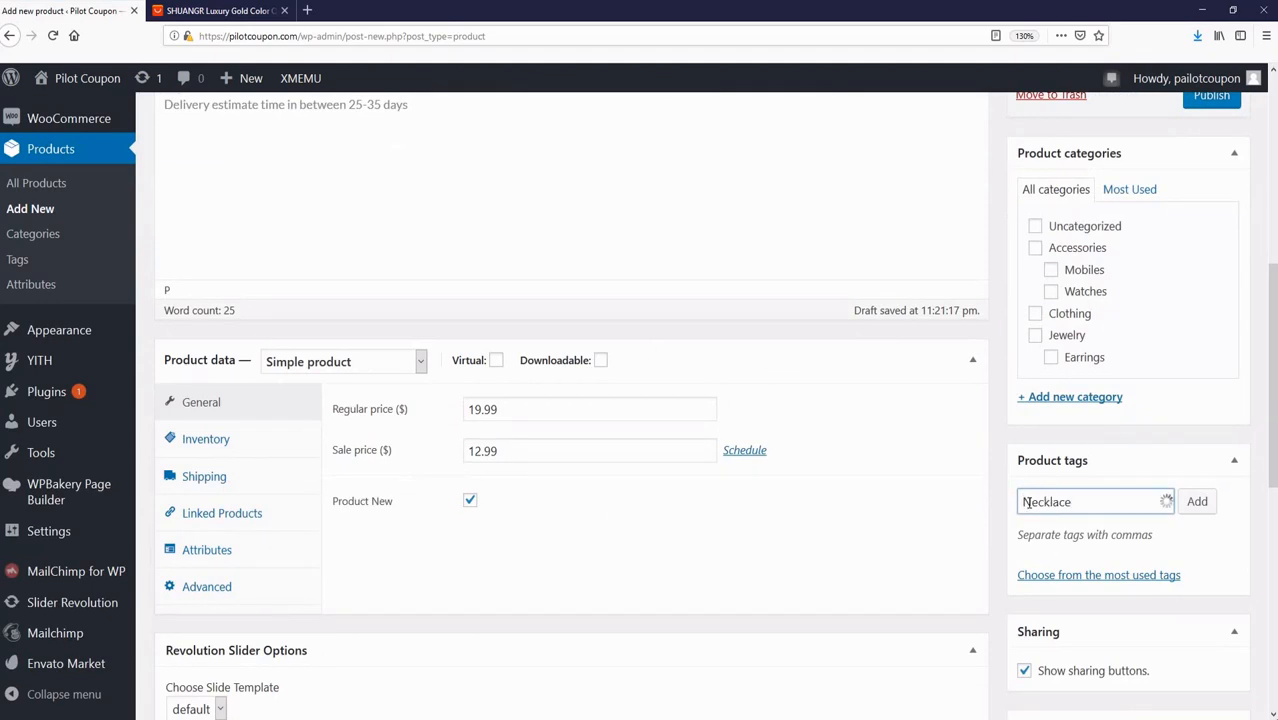
pyautogui.press('Return')
# Copy "Queen Crown" from the product title and add it as another product tag.
pyautogui.scroll(6, 422, 277)
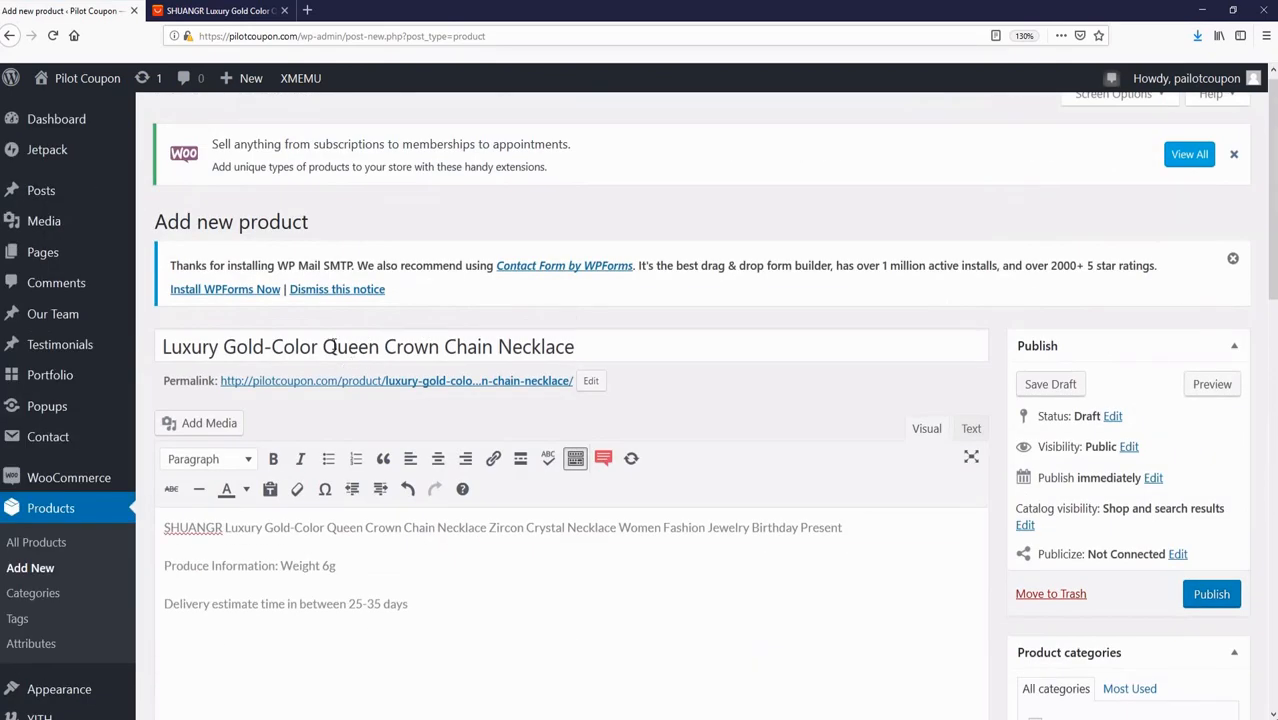
pyautogui.moveTo(325, 346); pyautogui.dragTo(440, 349)
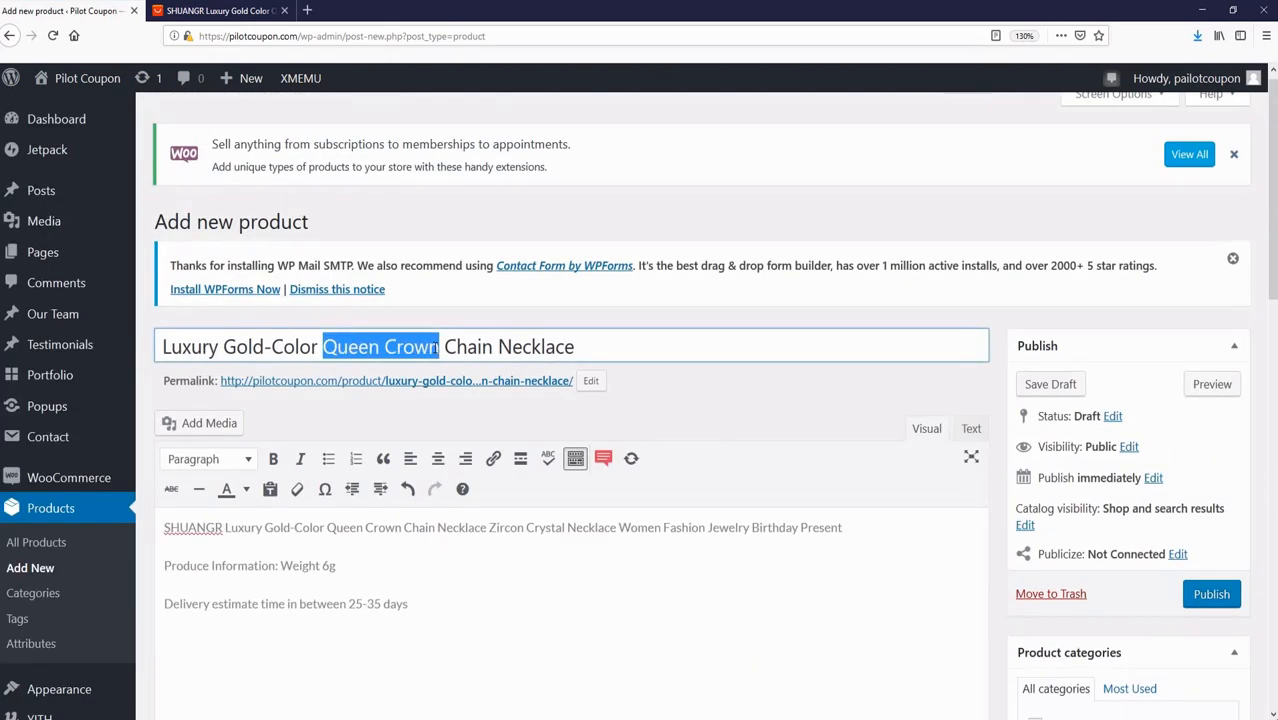
pyautogui.hotkey('ctrl', 'c')
pyautogui.scroll(-6, 621, 410)
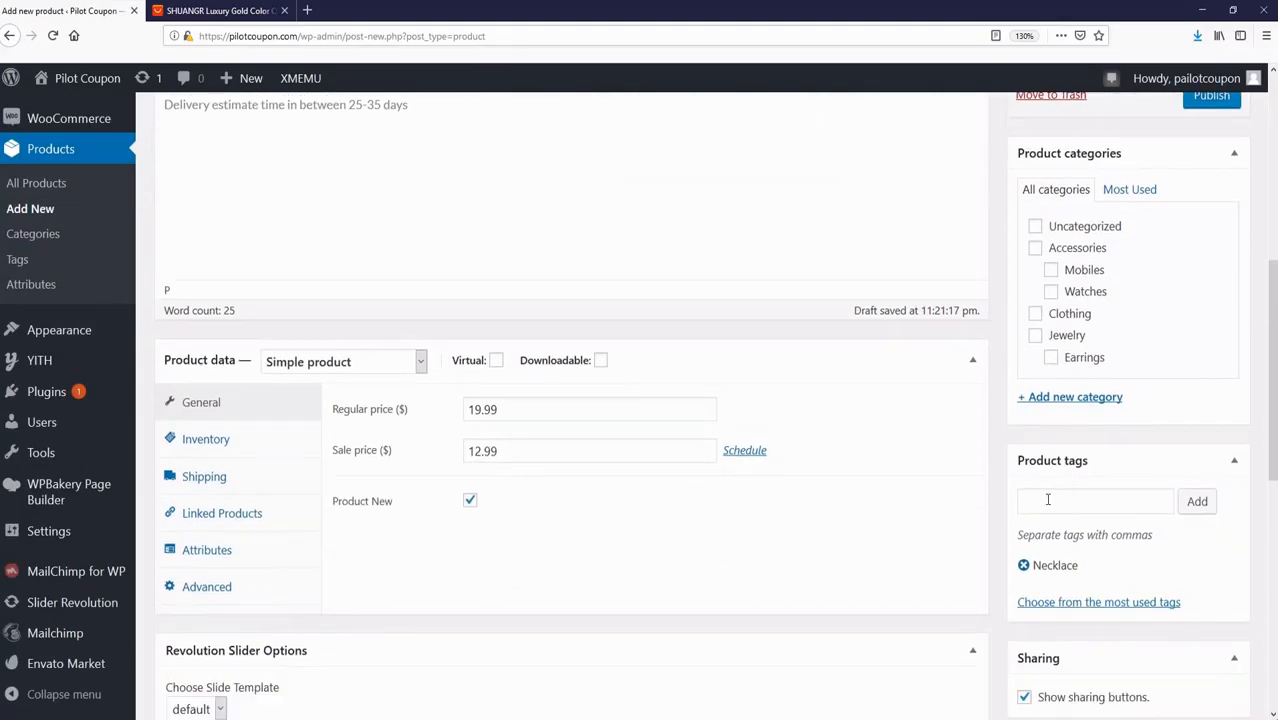
pyautogui.click(1029, 500)
pyautogui.hotkey('ctrl', 'v')
pyautogui.press('Return')
# Copy the word "Chain" from the product title and add it as a further product tag.
pyautogui.scroll(6, 451, 350)
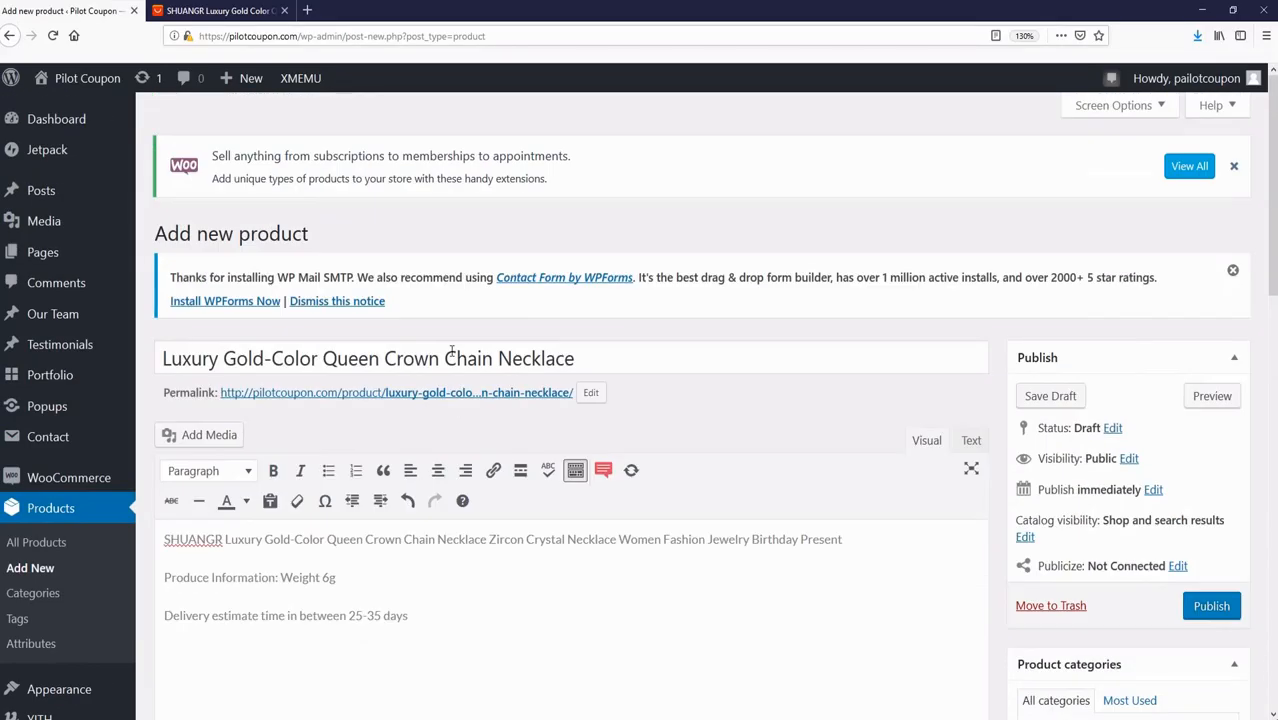
pyautogui.moveTo(446, 358); pyautogui.dragTo(495, 360)
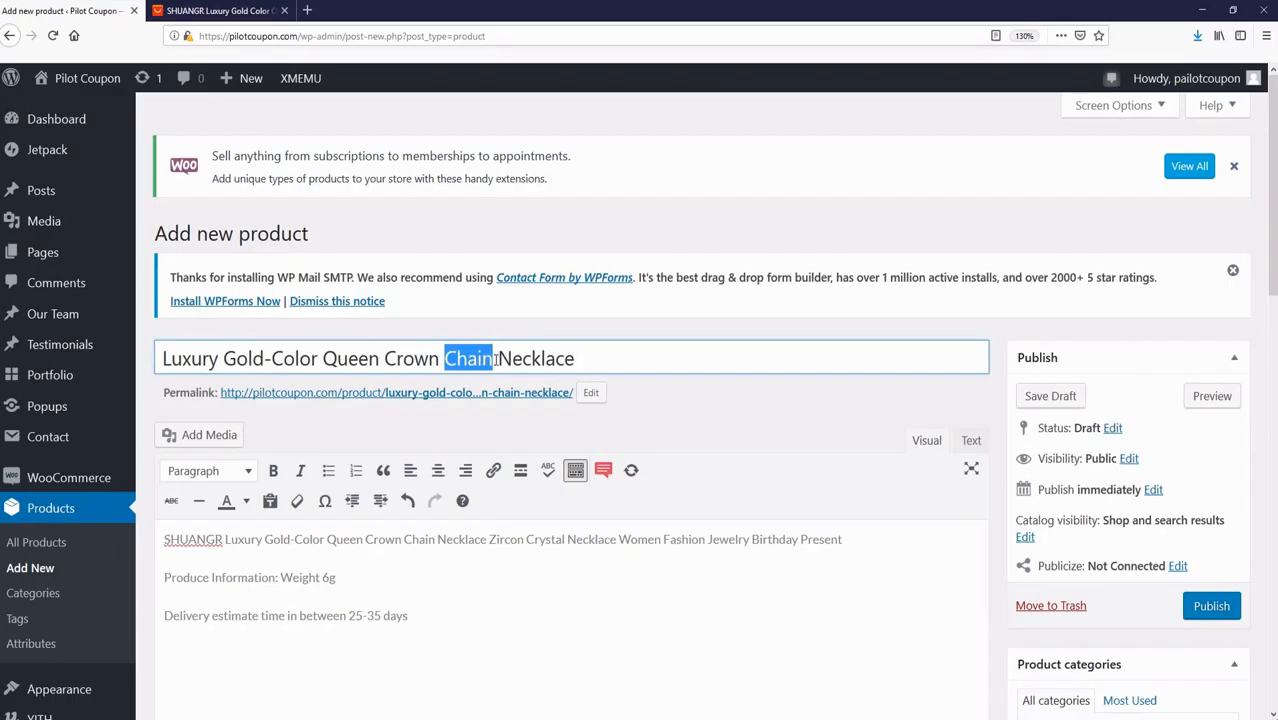
pyautogui.hotkey('ctrl', 'c')
pyautogui.scroll(-6, 528, 365)
pyautogui.click(1022, 413)
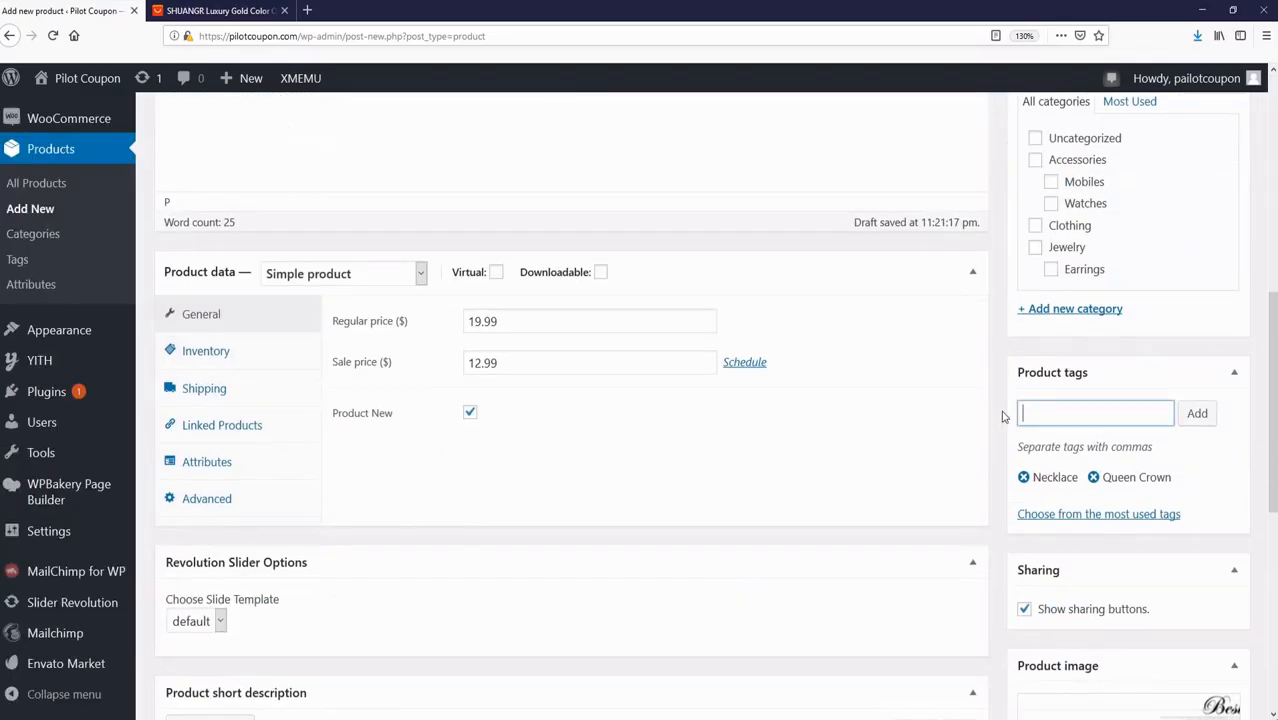
pyautogui.hotkey('ctrl', 'v')
pyautogui.click(1196, 413)
# Assign the necklace to the Jewelry product category.
pyautogui.scroll(8, 970, 440)
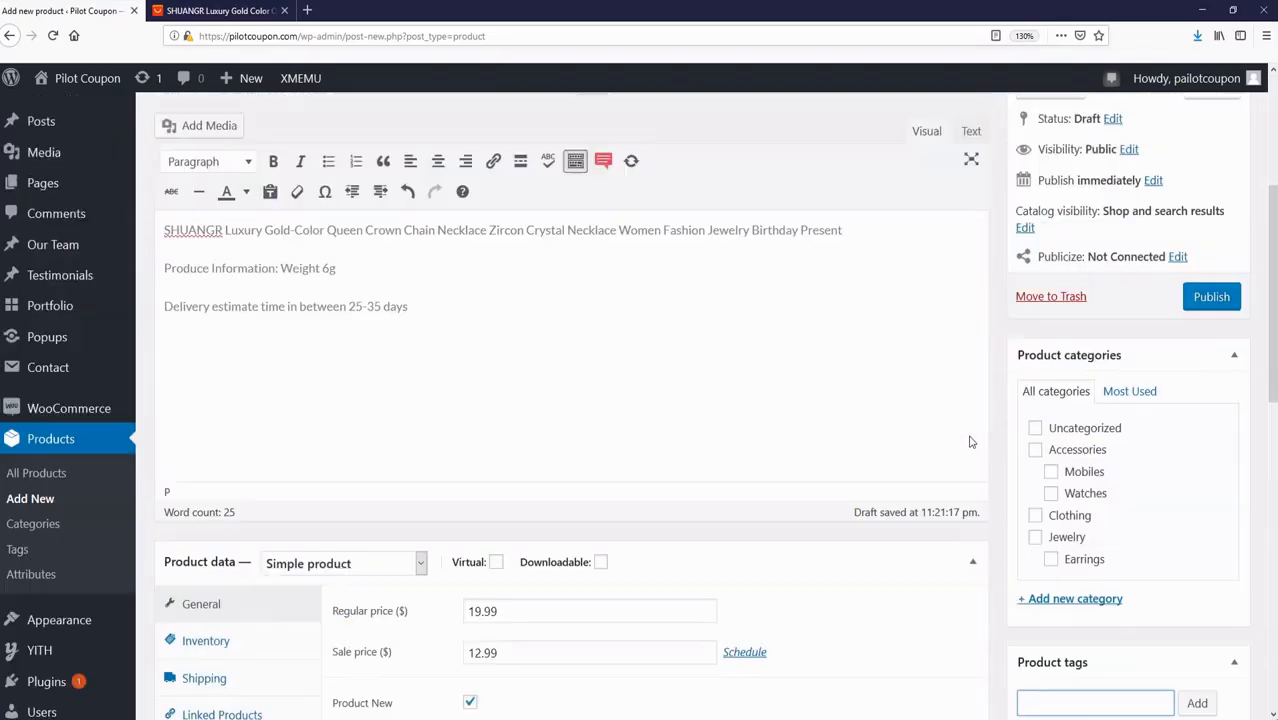
pyautogui.scroll(-8, 936, 446)
pyautogui.scroll(5, 934, 443)
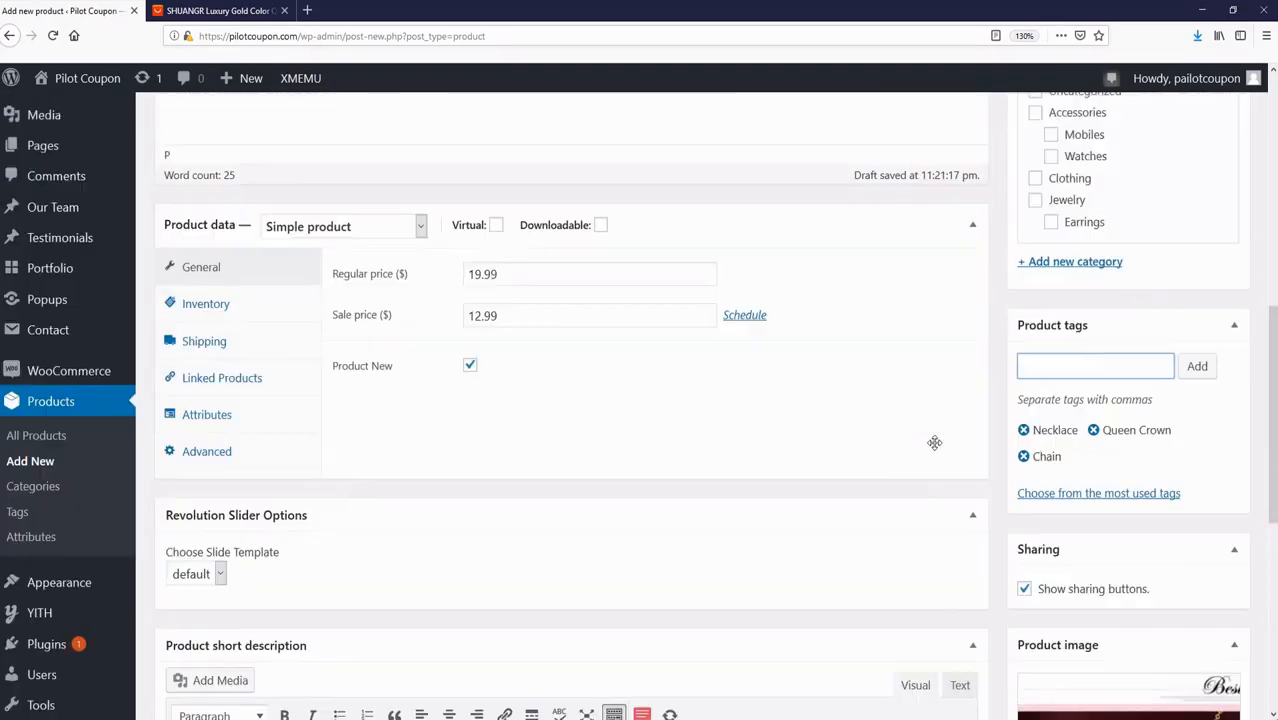
pyautogui.scroll(2, 934, 445)
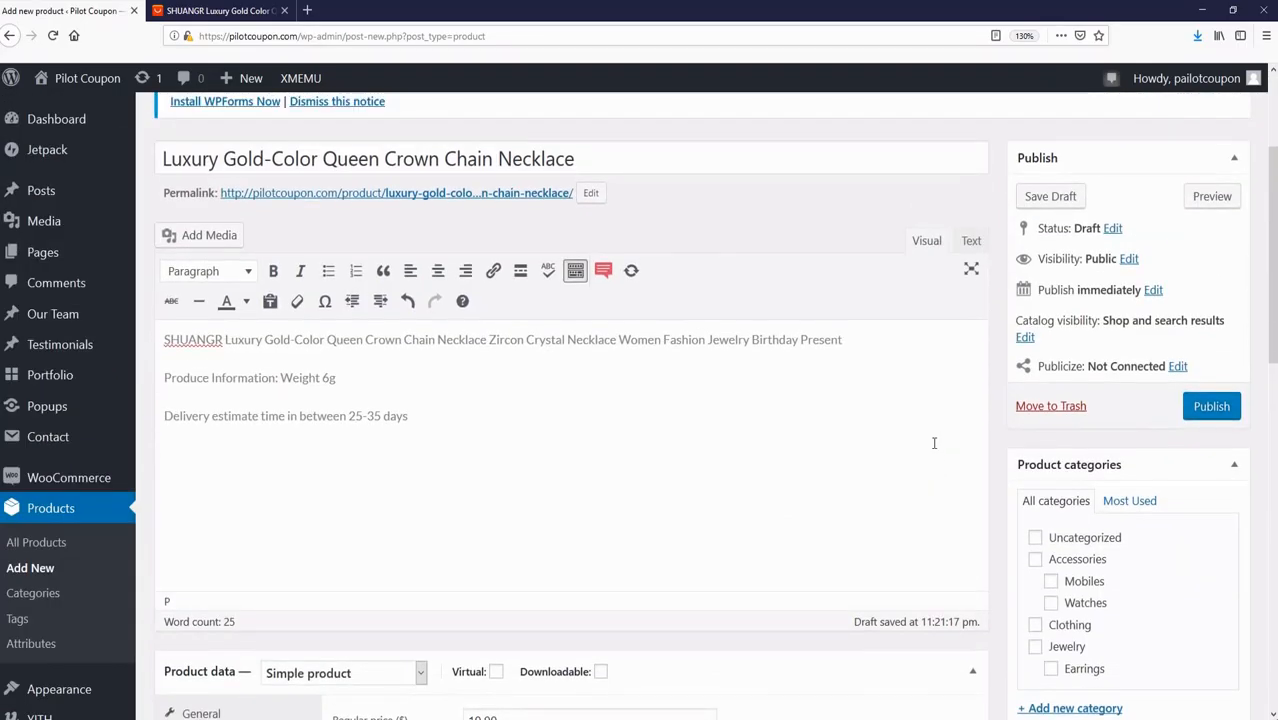
pyautogui.scroll(-1, 934, 443)
pyautogui.click(1036, 548)
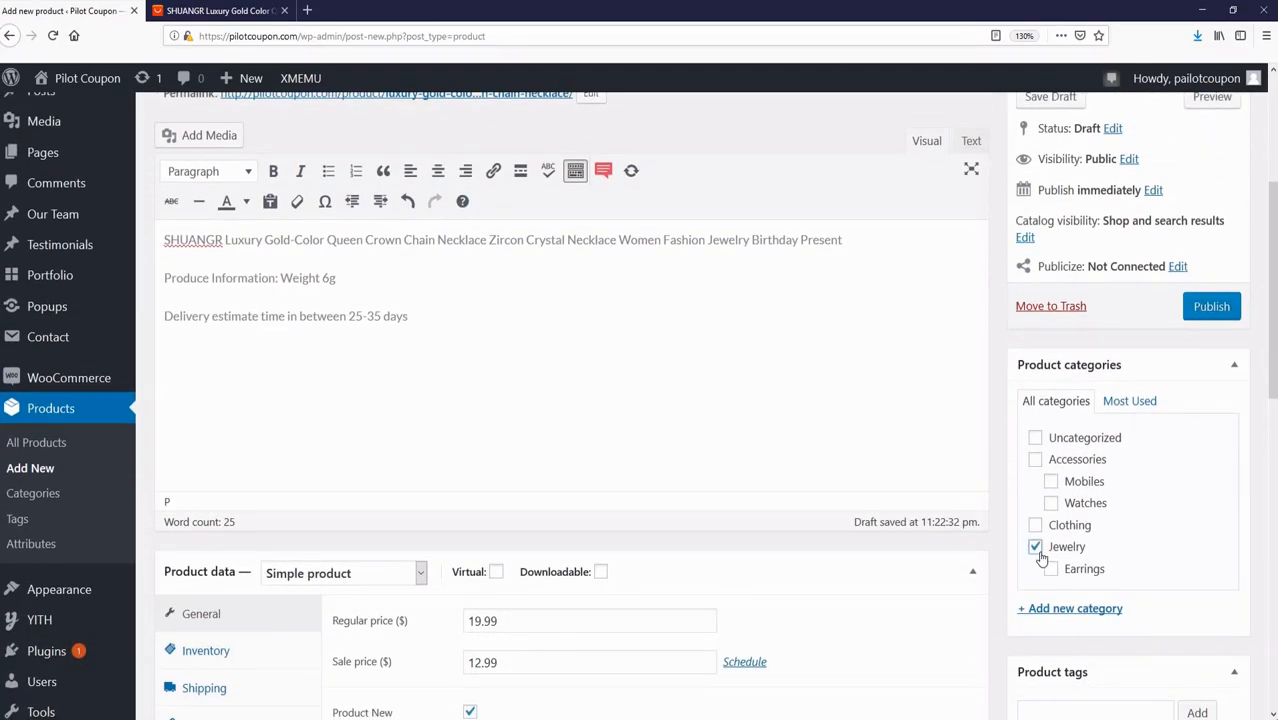
# Publish the Luxury Gold-Color Queen Crown Chain Necklace product.
pyautogui.scroll(2, 788, 419)
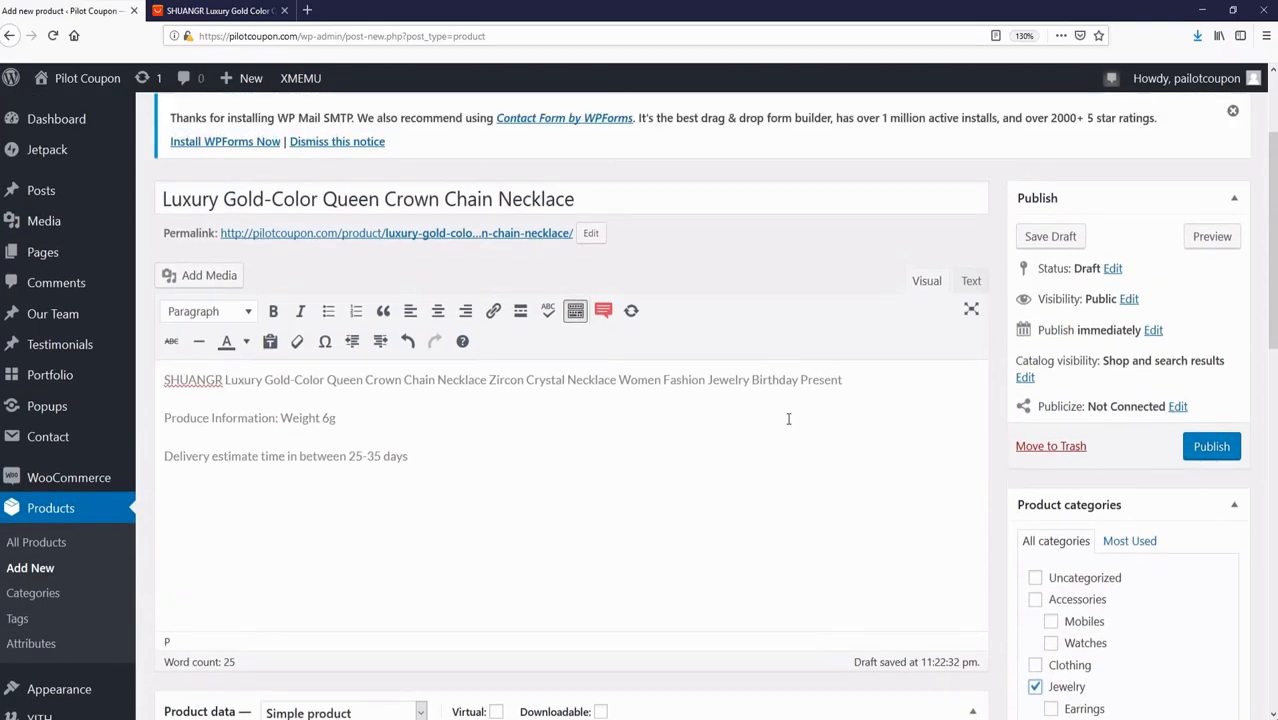
pyautogui.scroll(2, 788, 419)
pyautogui.scroll(-3, 787, 419)
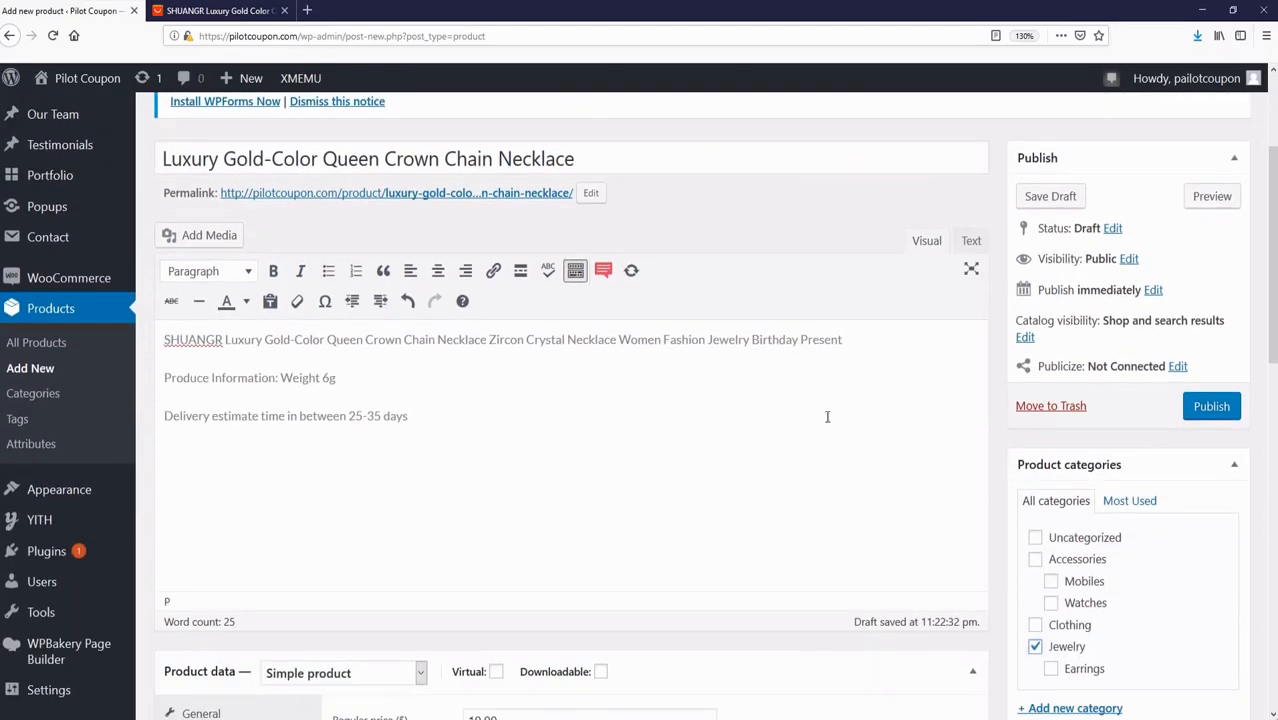
pyautogui.click(1211, 407)
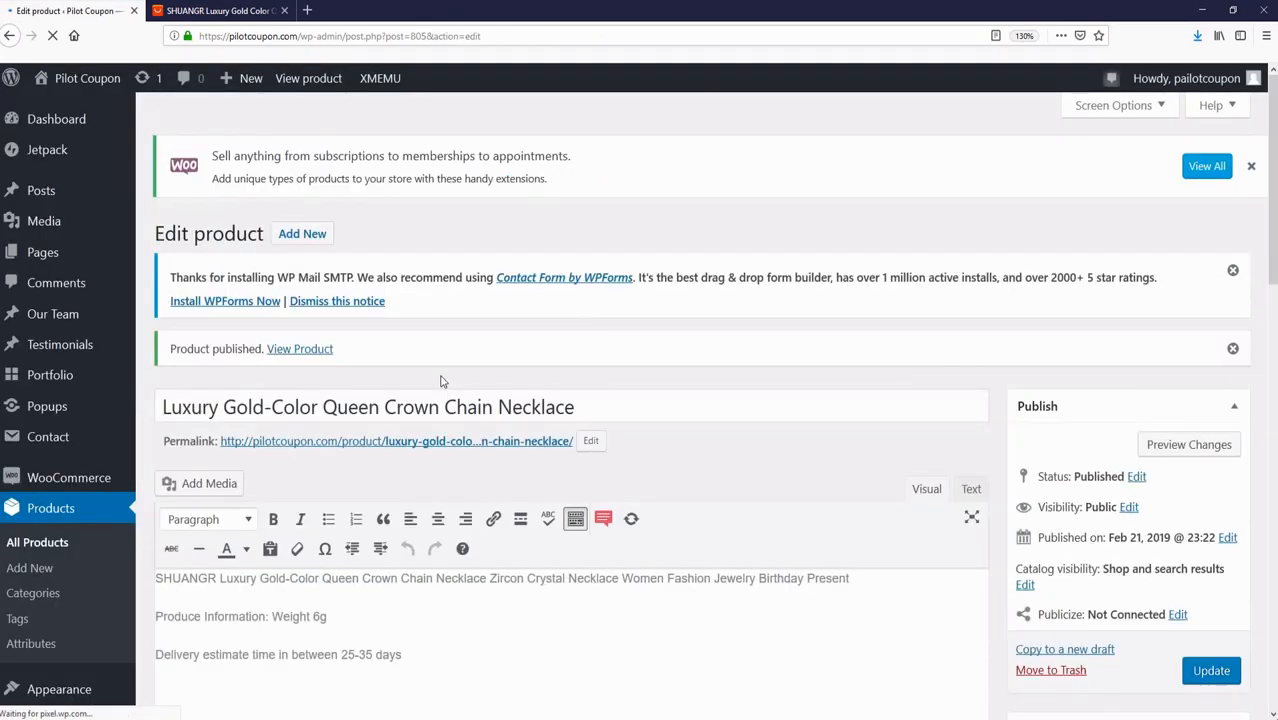
# Open the published necklace's store page in a new tab and review its photos, prices, description and product details.
pyautogui.rightClick(293, 350)
pyautogui.click(316, 364)
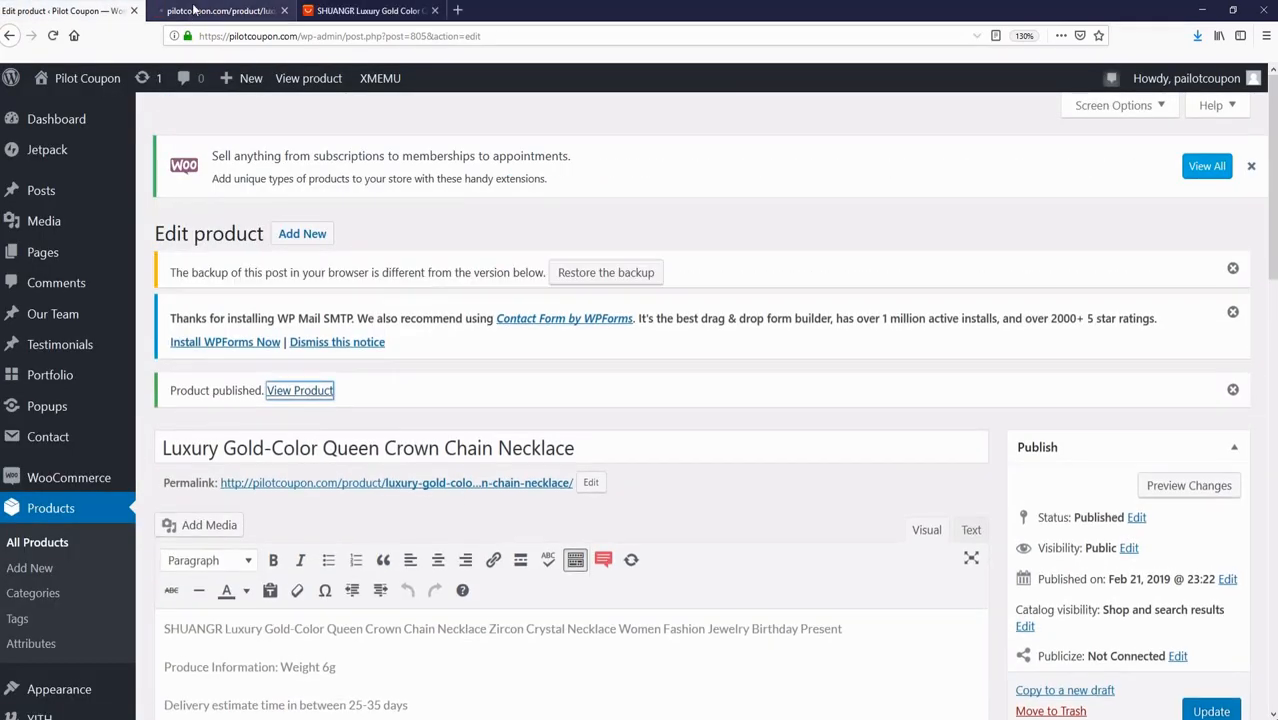
pyautogui.click(200, 7)
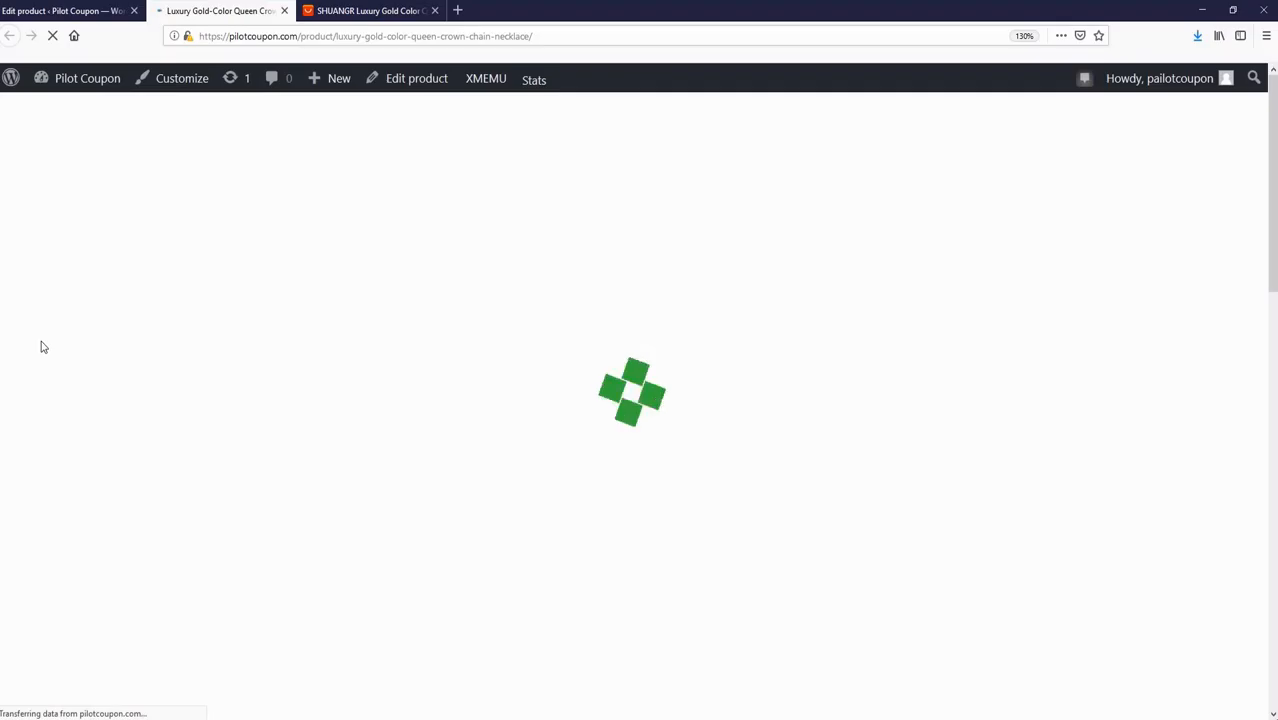
pyautogui.scroll(-1, 31, 435)
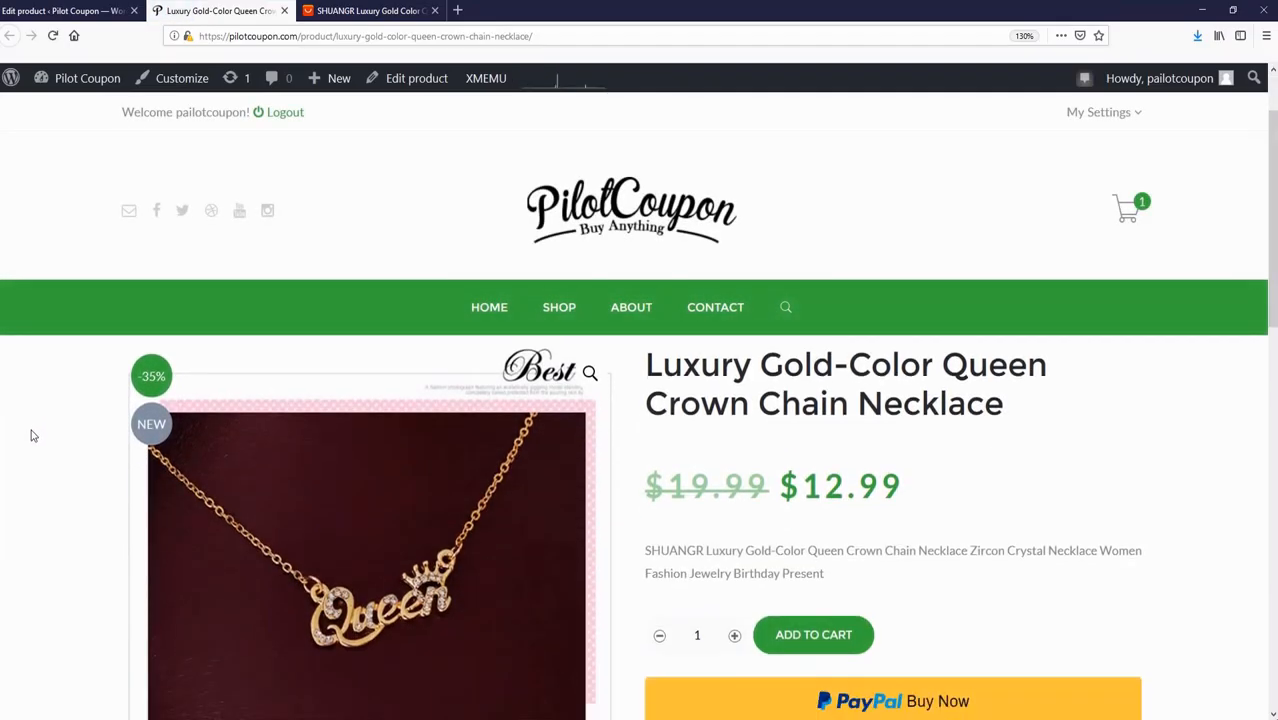
pyautogui.scroll(-5, 31, 460)
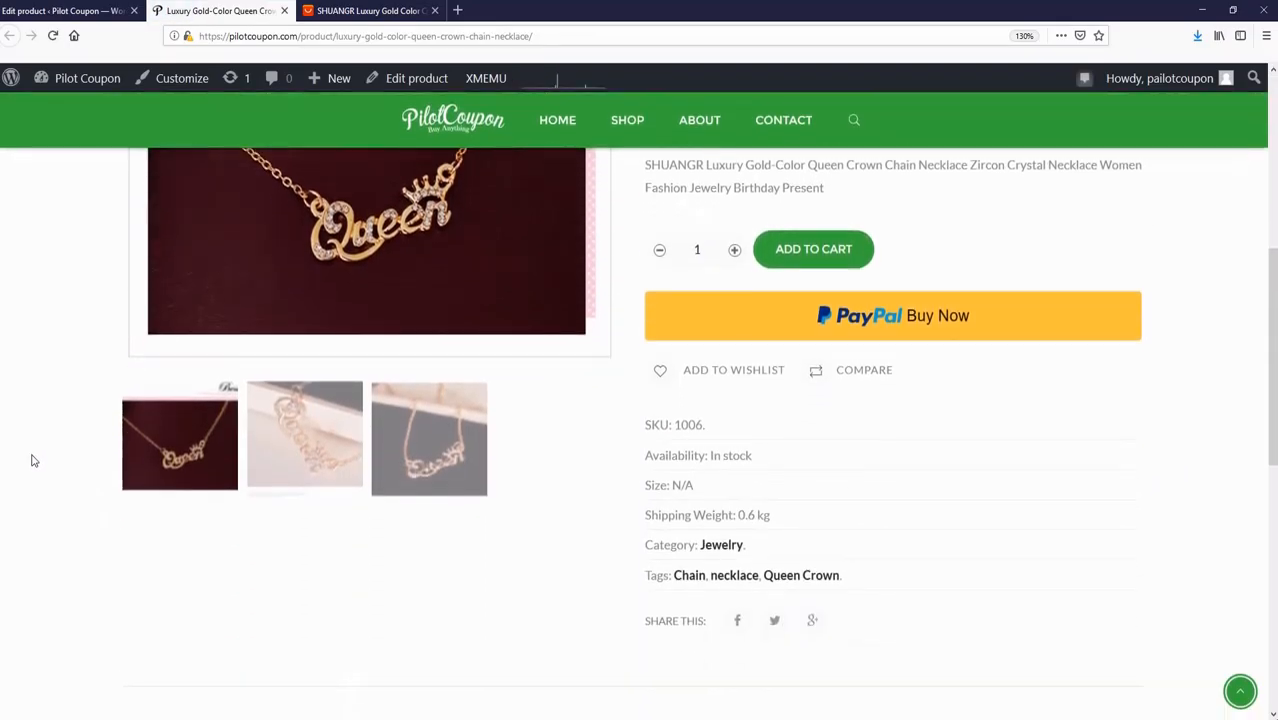
pyautogui.scroll(1, 31, 460)
pyautogui.scroll(2, 31, 460)
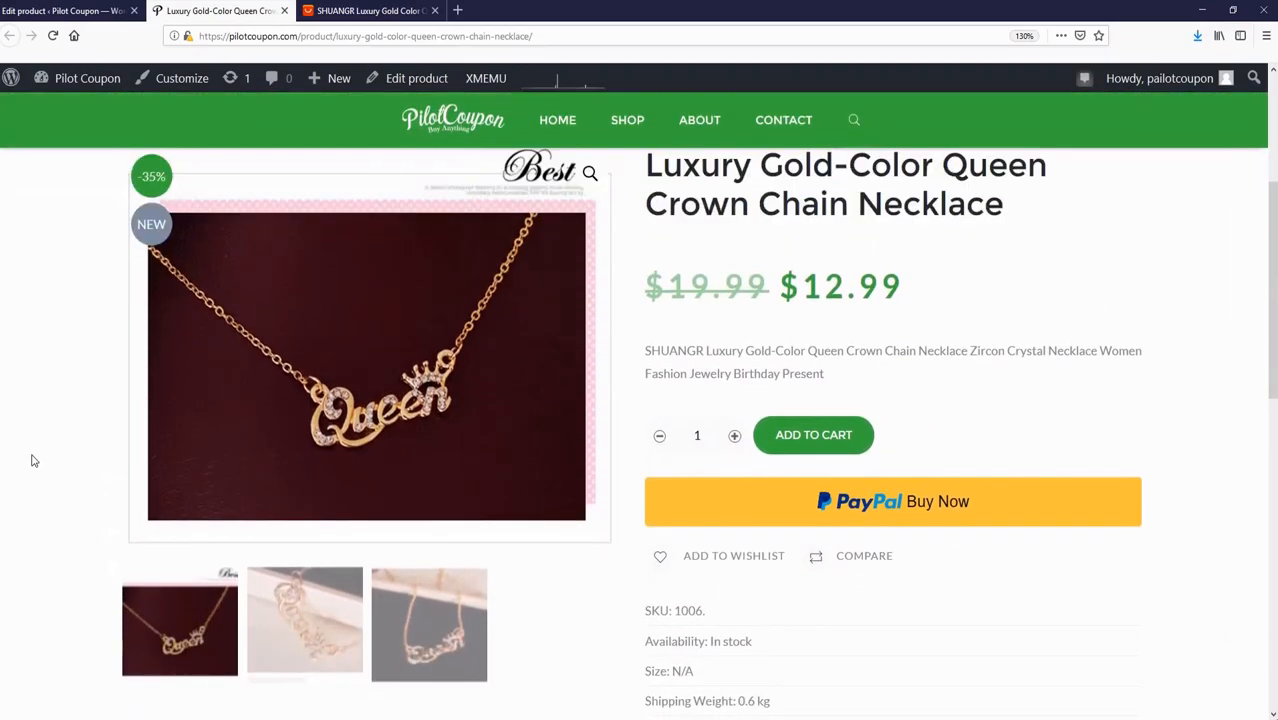